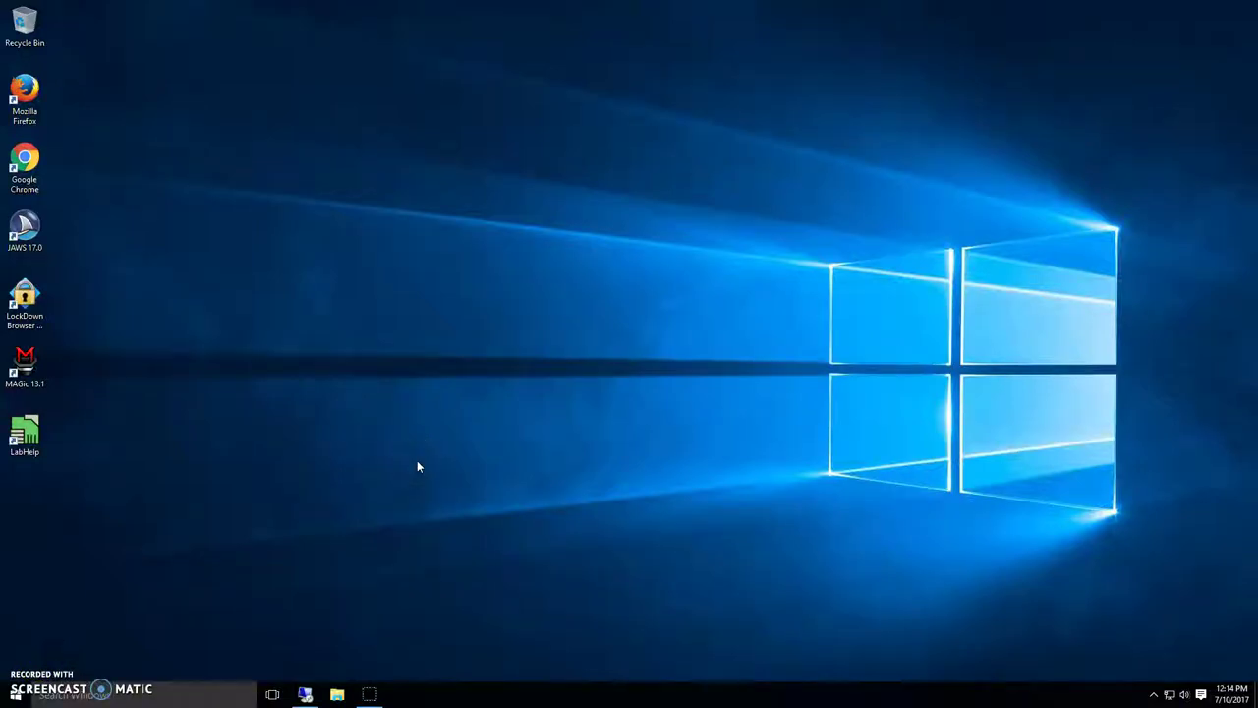
- Bring the buck_July3_2017_glossed.brd layout to the front and zoom in on its components
left_click(402, 459)
left_click(306, 684)
scroll(474, 304, "down", 1)
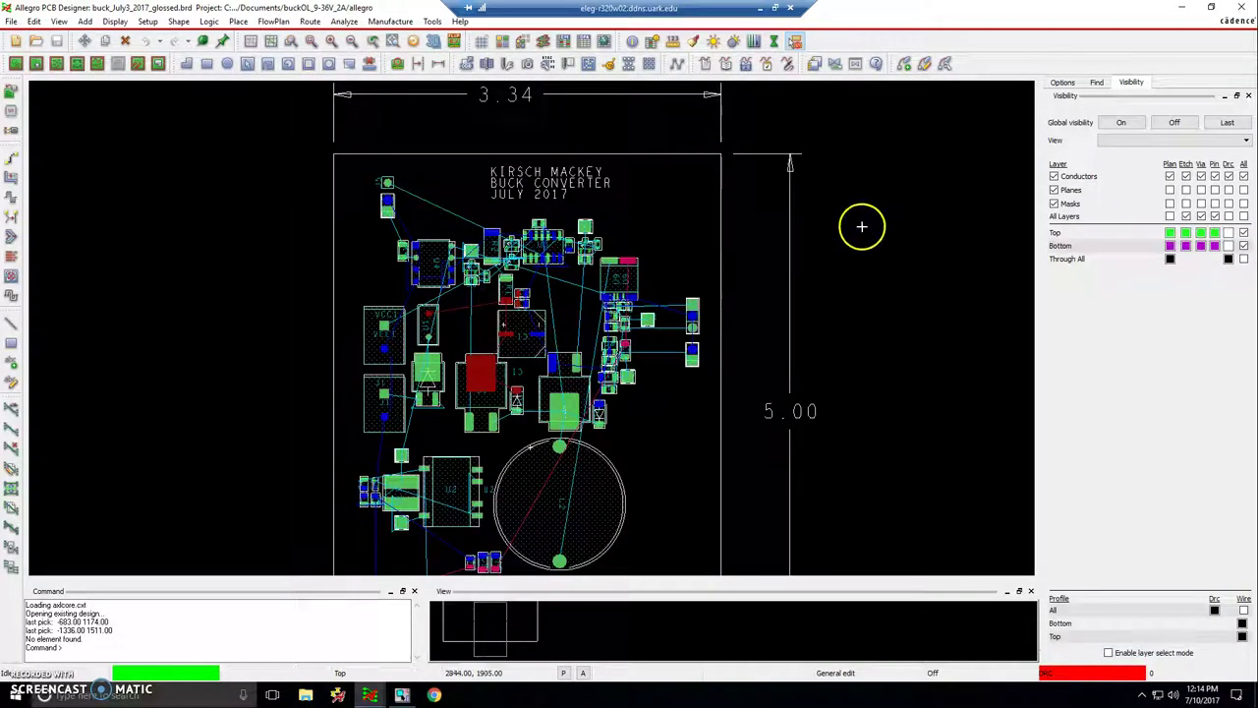
scroll(861, 227, "down", 1)
scroll(317, 325, "up", 1)
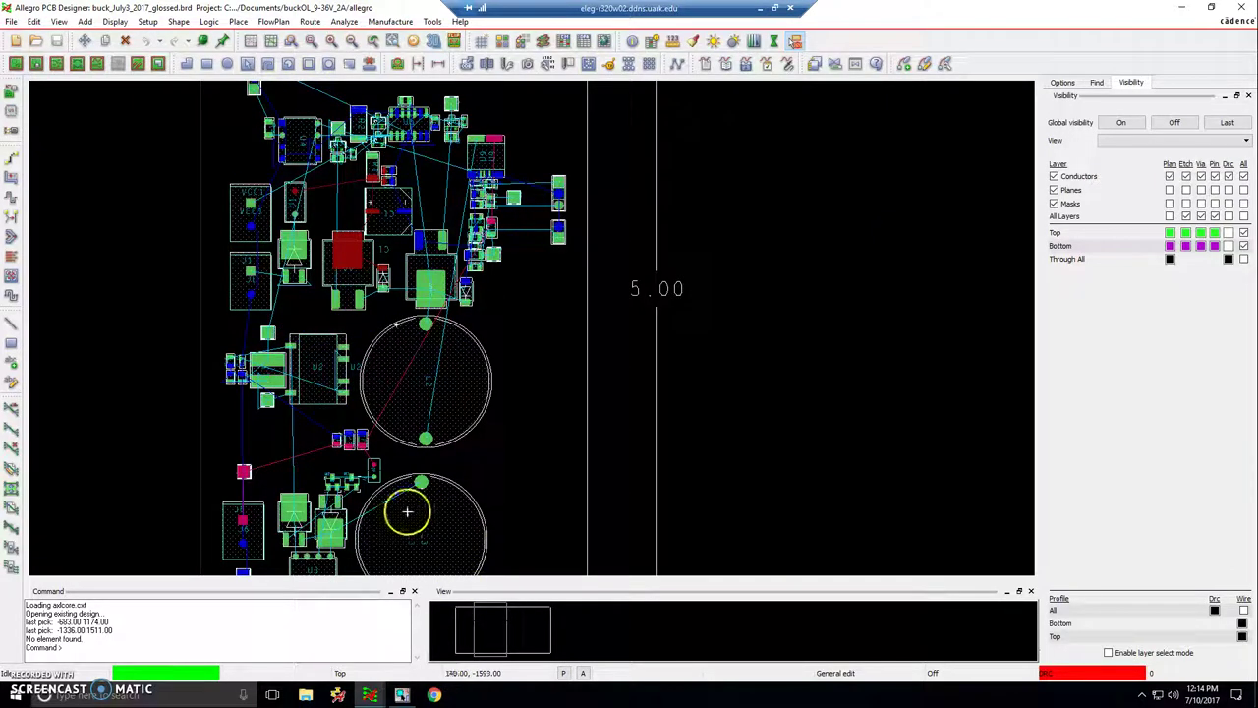
- Show the board in the 3D Viewer, zoom in, and tilt it to a low side-on view
mouse_move(370, 694)
left_click(406, 619)
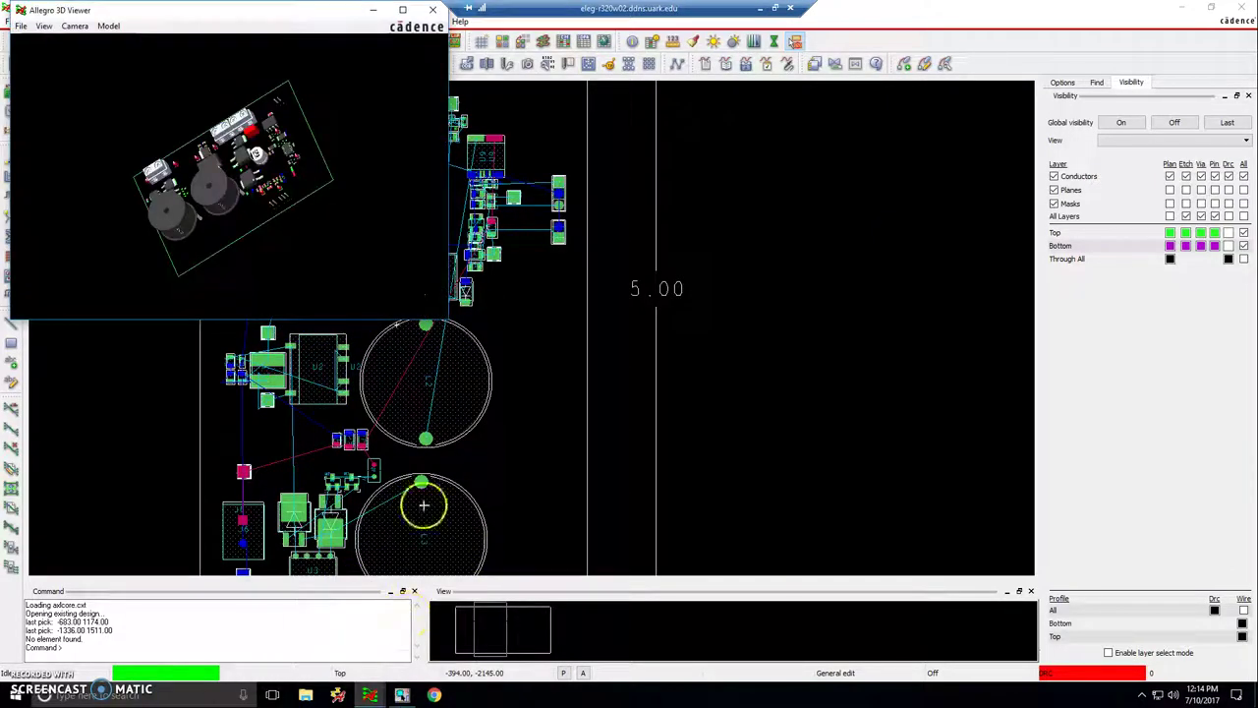
scroll(253, 169, "up", 5)
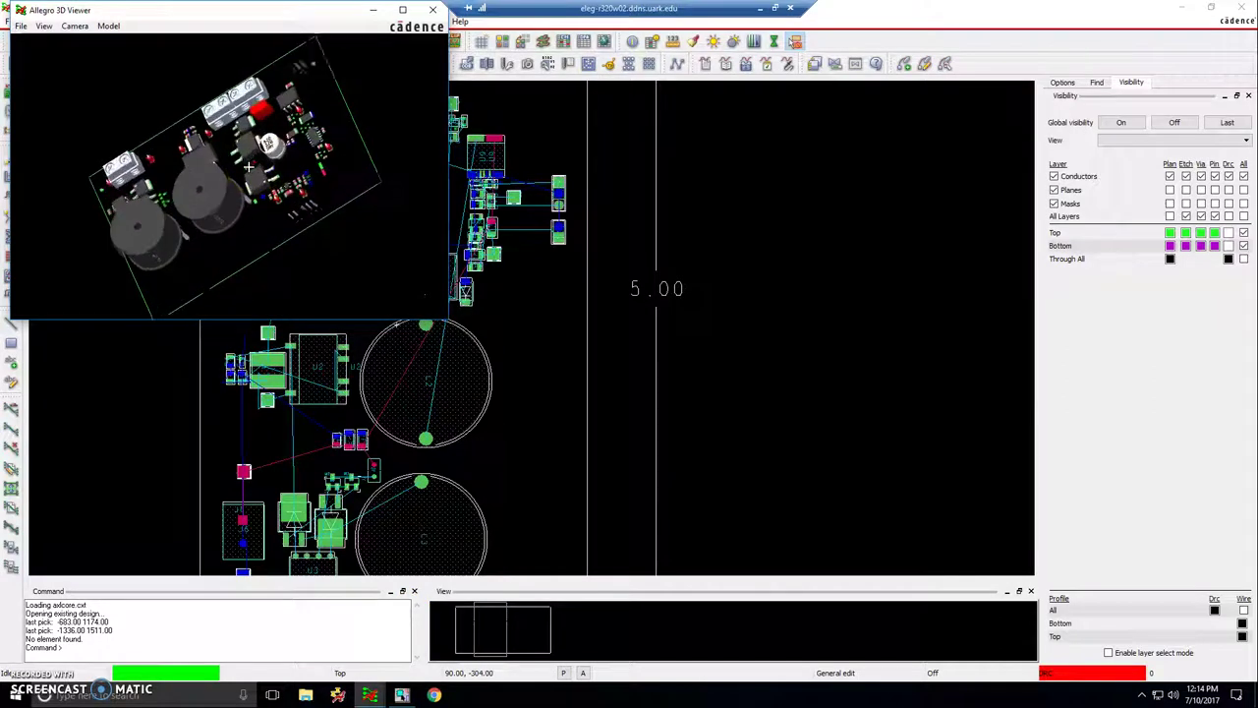
scroll(253, 169, "up", 5)
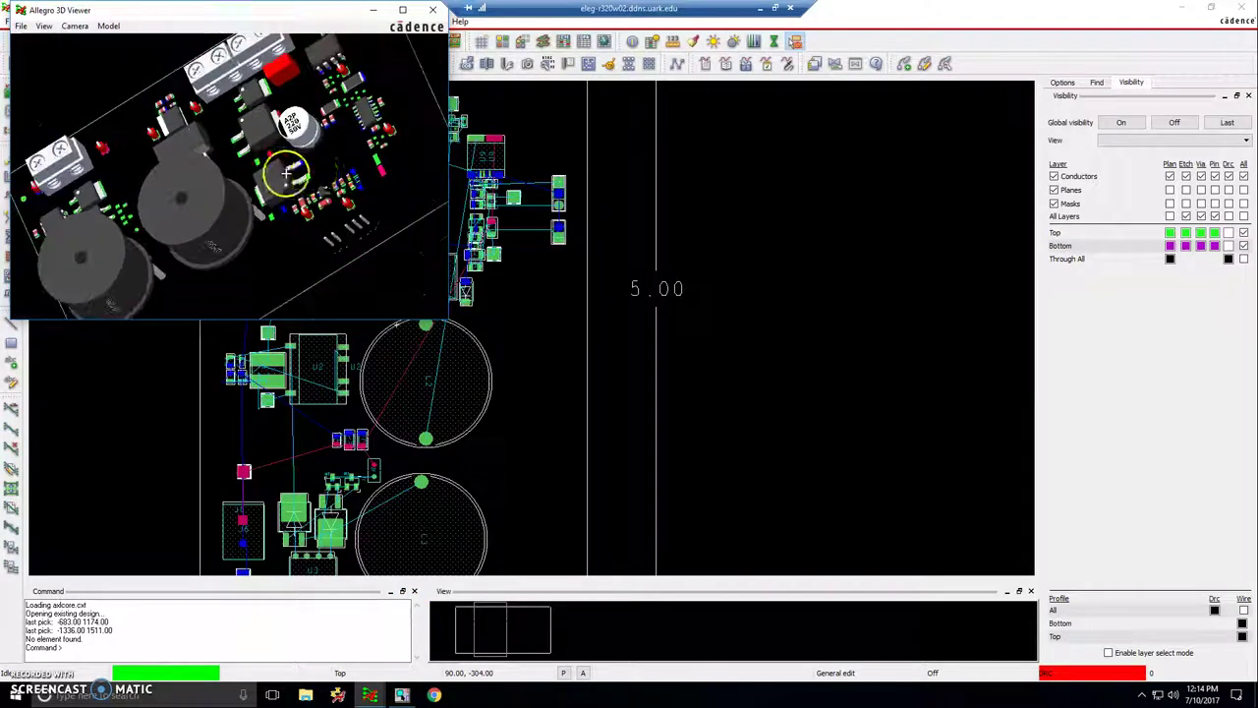
left_click_drag(337, 196, 70, 84)
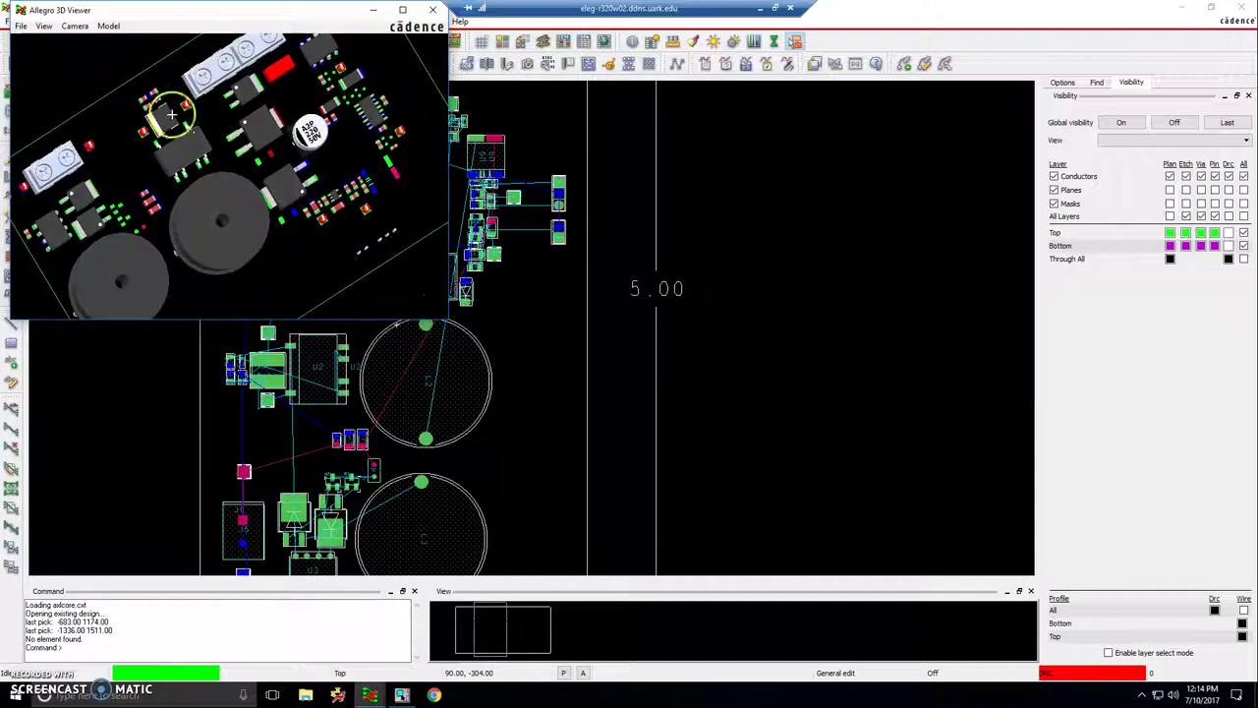
left_click_drag(168, 112, 146, 84)
left_click_drag(191, 169, 247, 152)
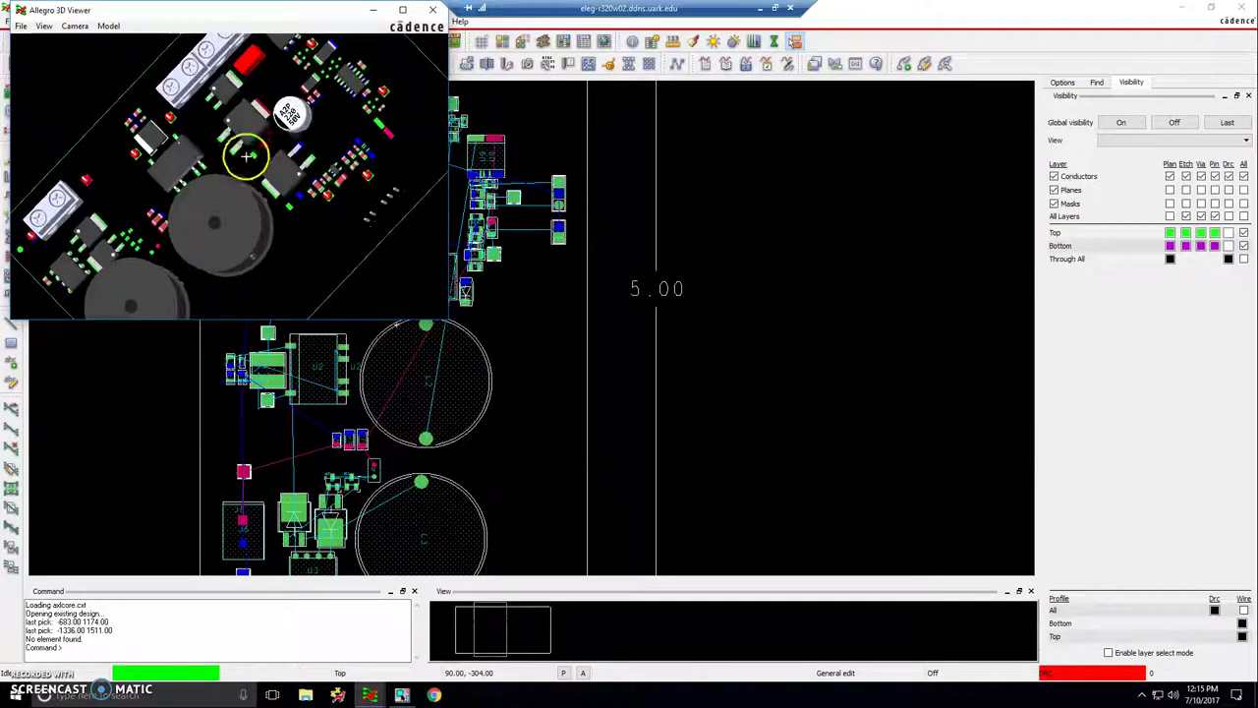
- Close the 3D Viewer, the Allegro PCB editor and OrCAD Capture
left_click(433, 10)
left_click(904, 219)
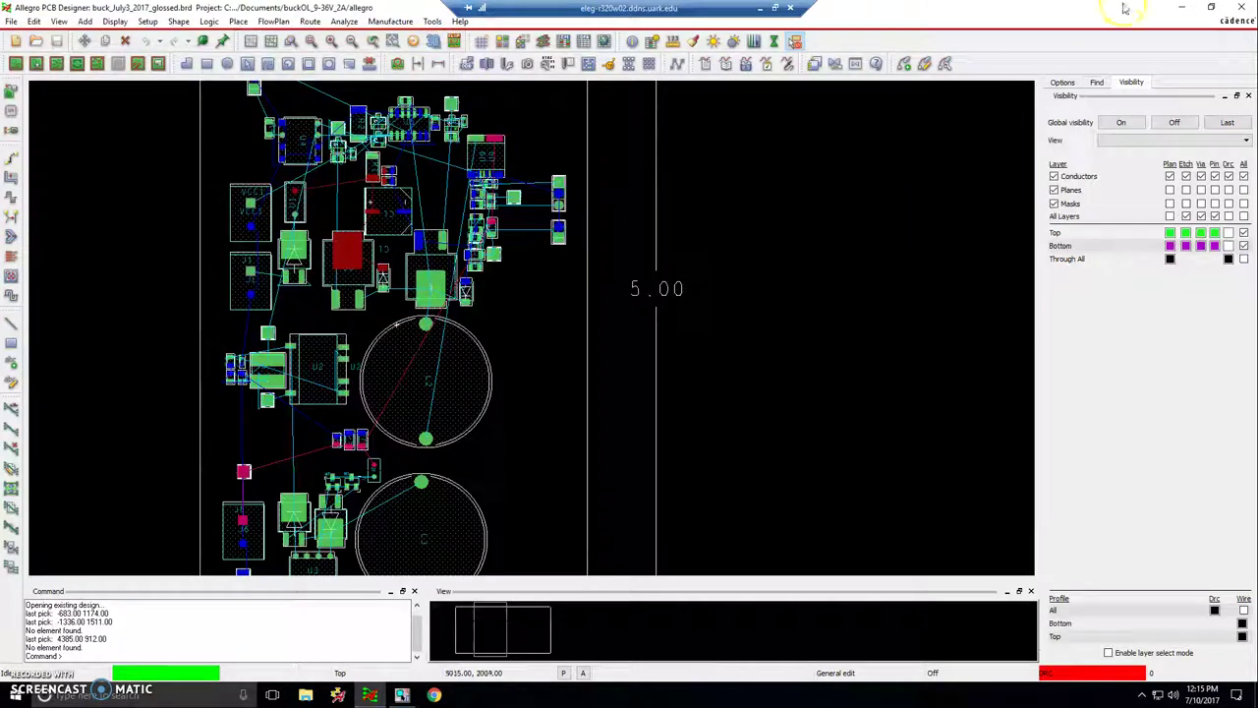
left_click(1230, 8)
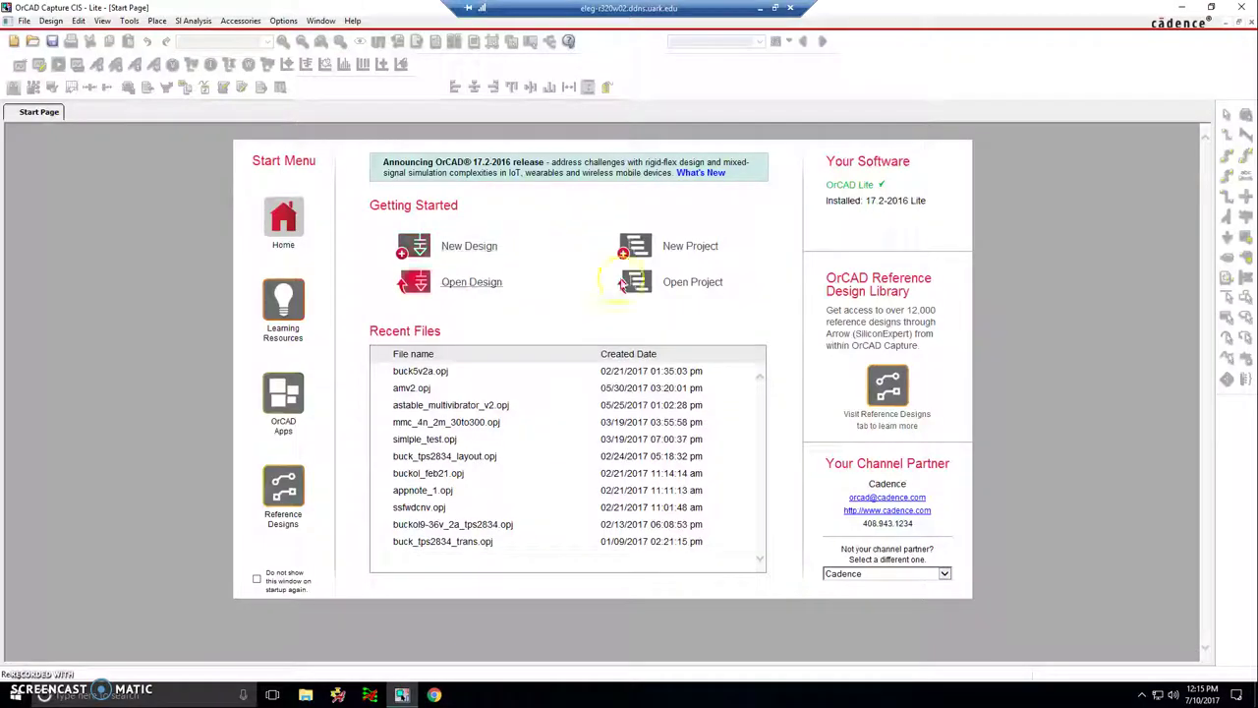
left_click(1242, 9)
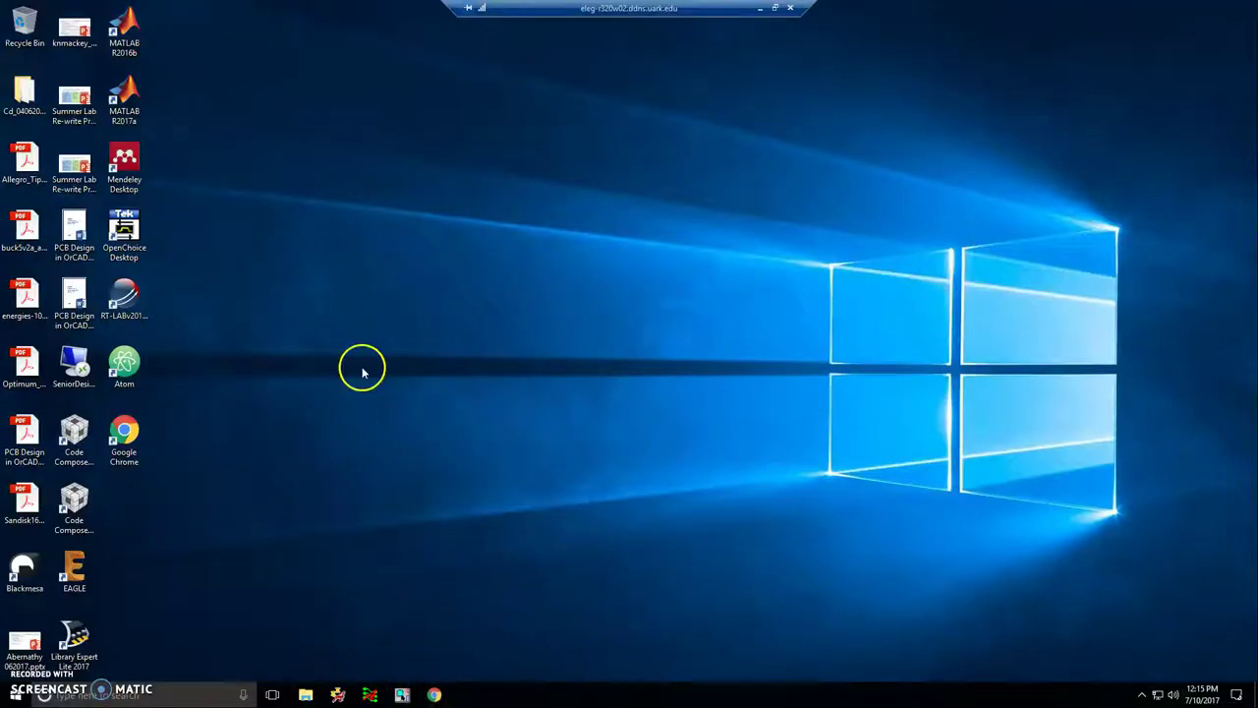
- Relaunch Capture under the OrCAD Lite - Capture CIS product choice
left_click(404, 690)
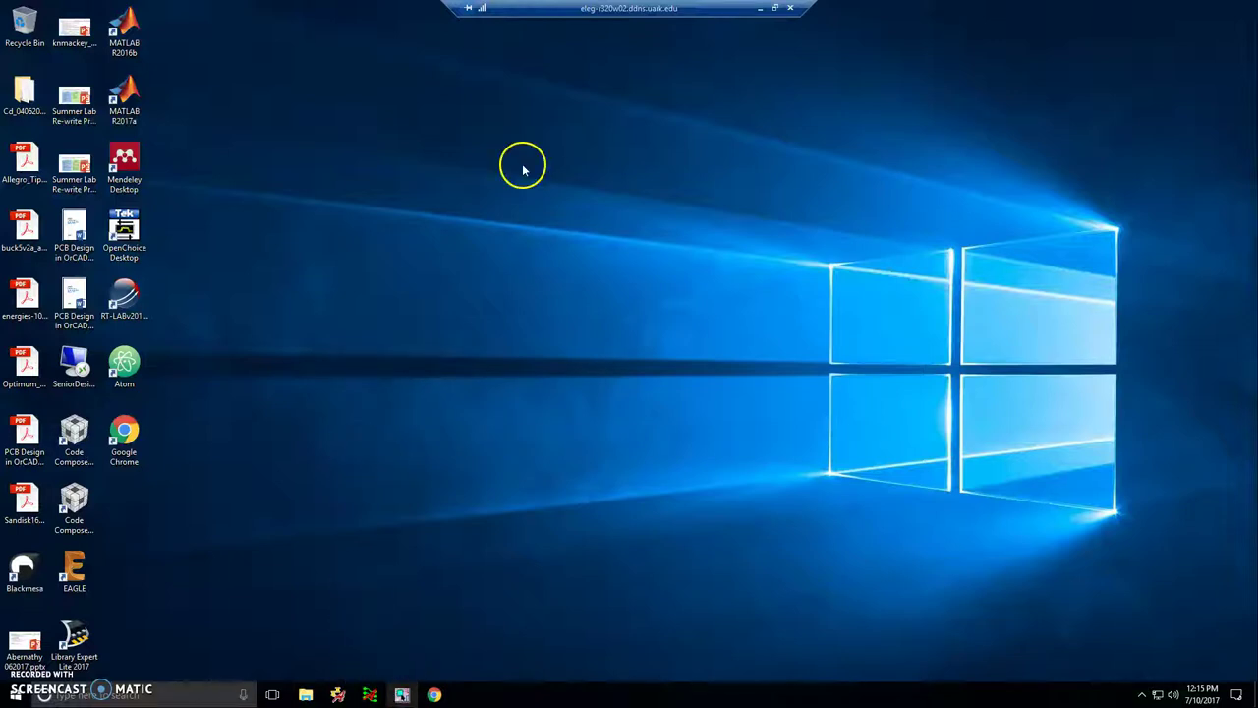
left_click(546, 329)
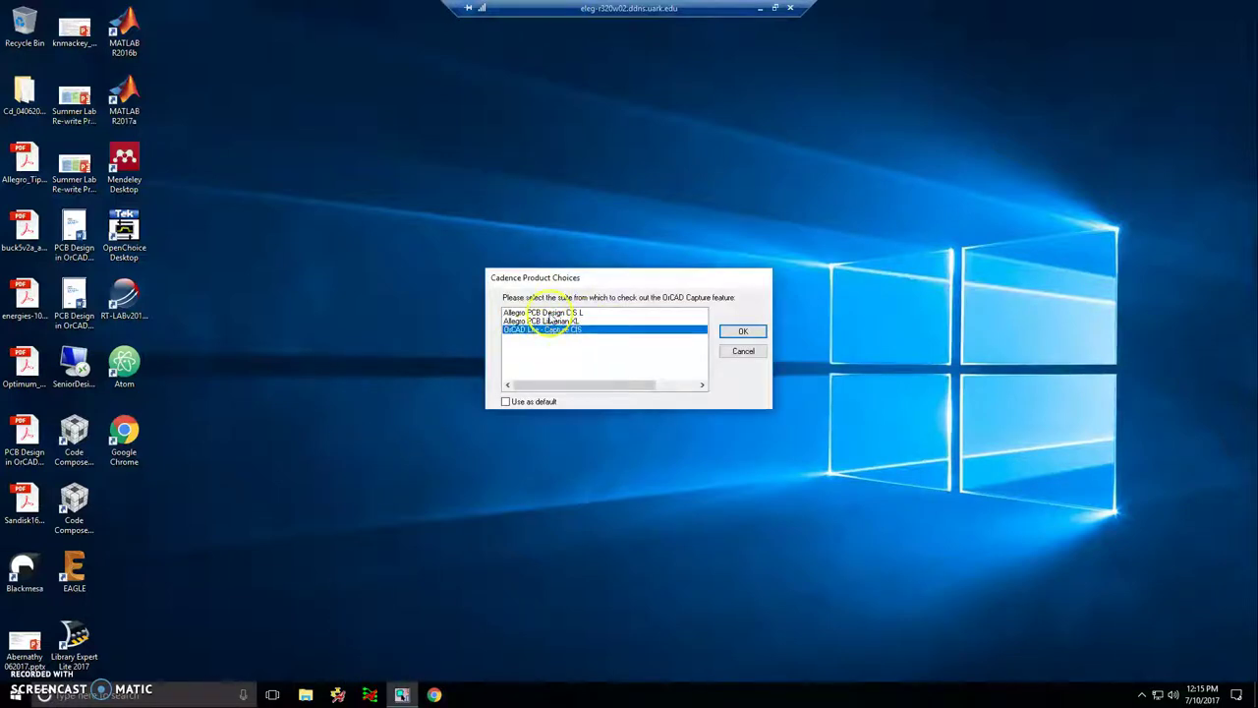
left_click(745, 330)
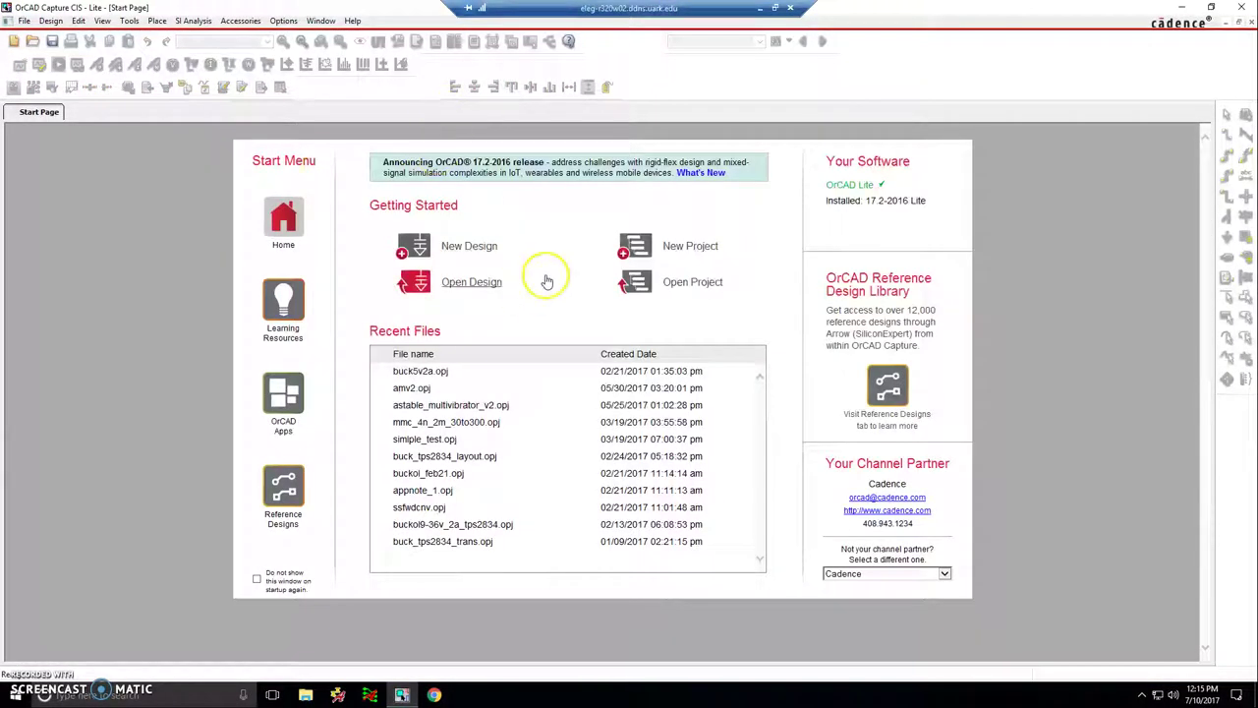
- Create project new3d, stored in a newly made Documents\new3d folder
left_click(678, 257)
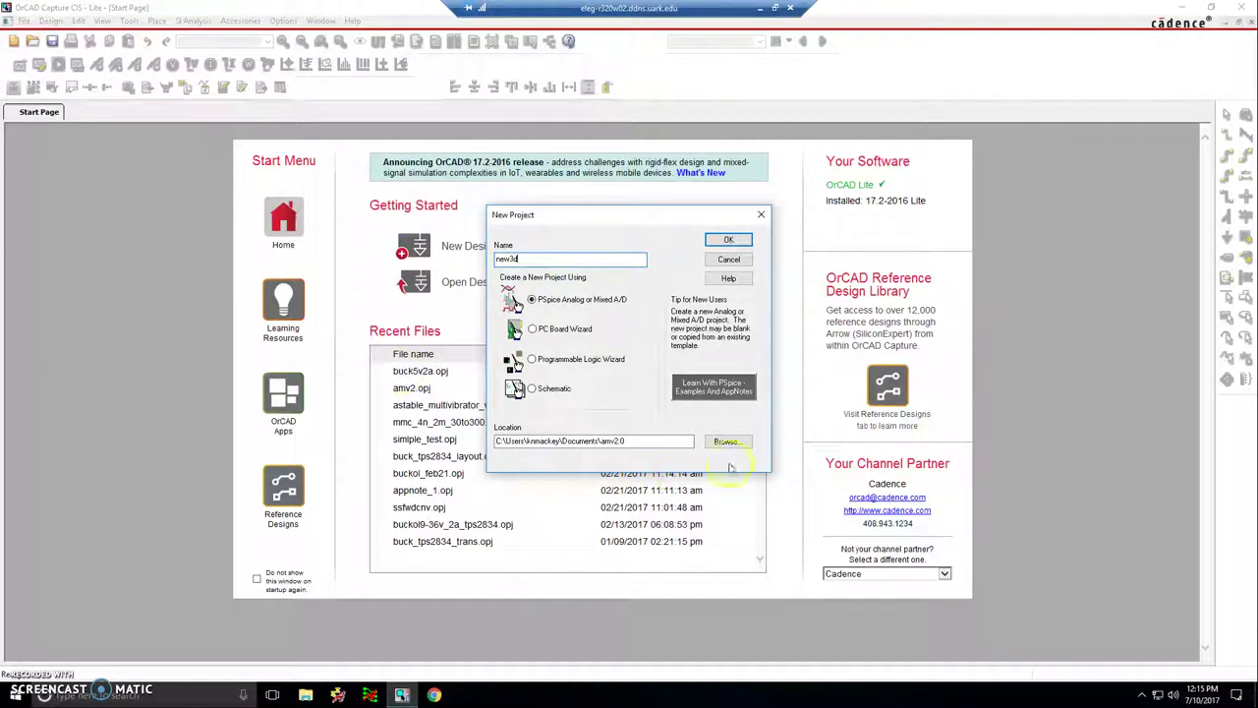
left_click(749, 442)
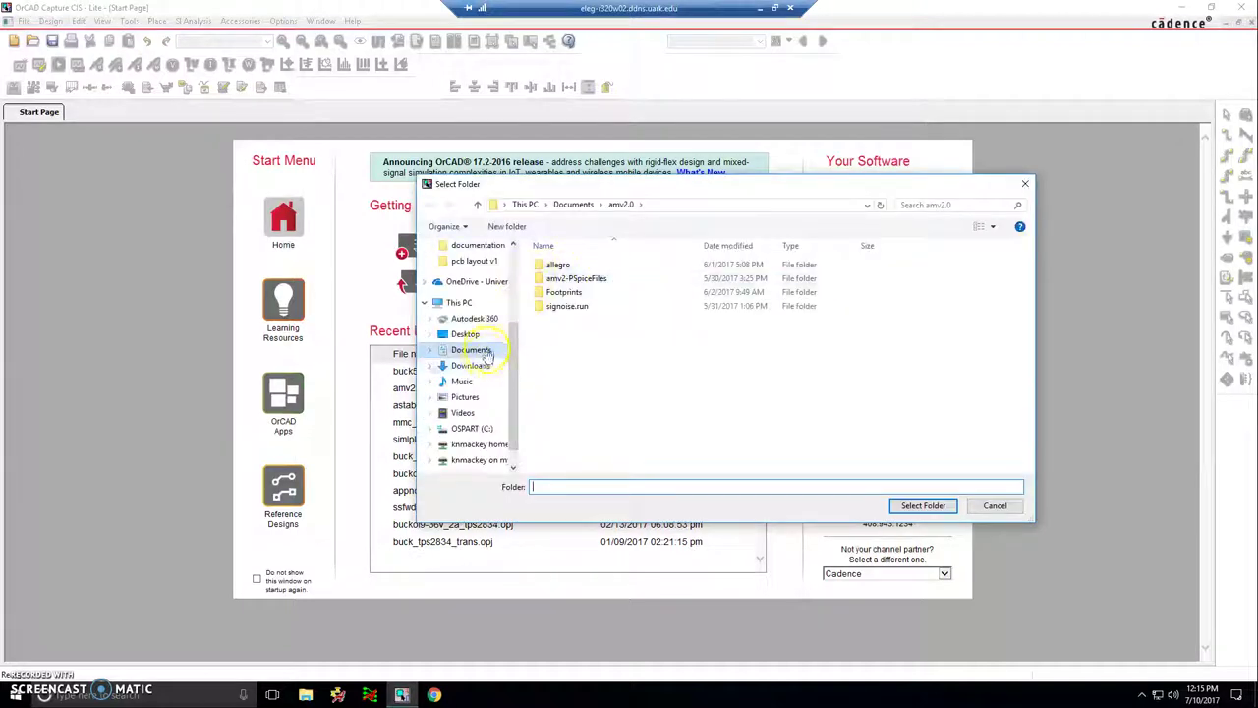
left_click(481, 350)
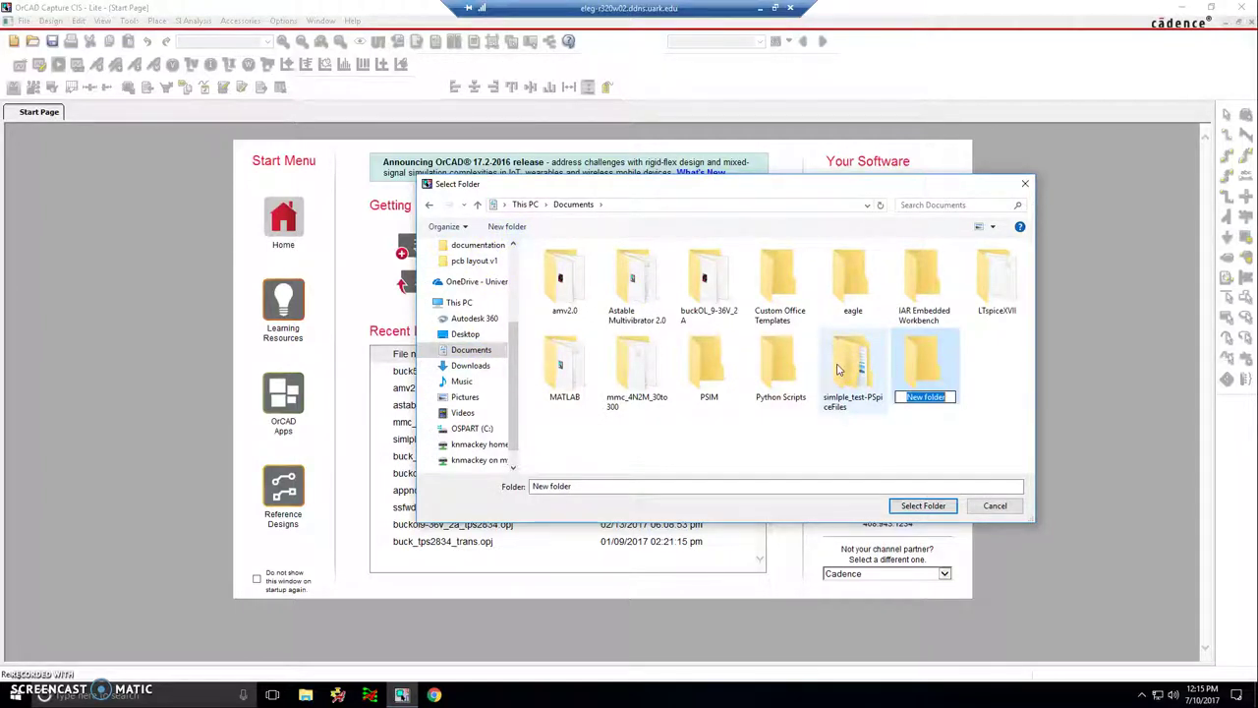
left_click_drag(789, 189, 750, 184)
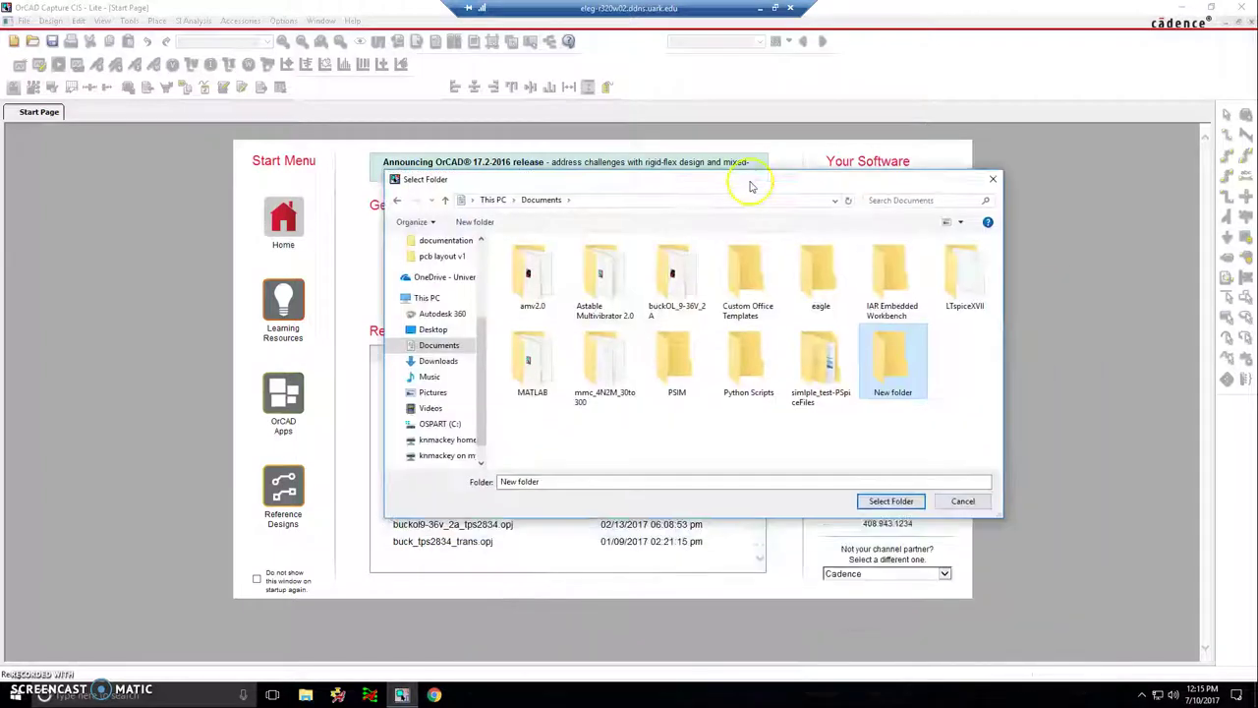
left_click(880, 398)
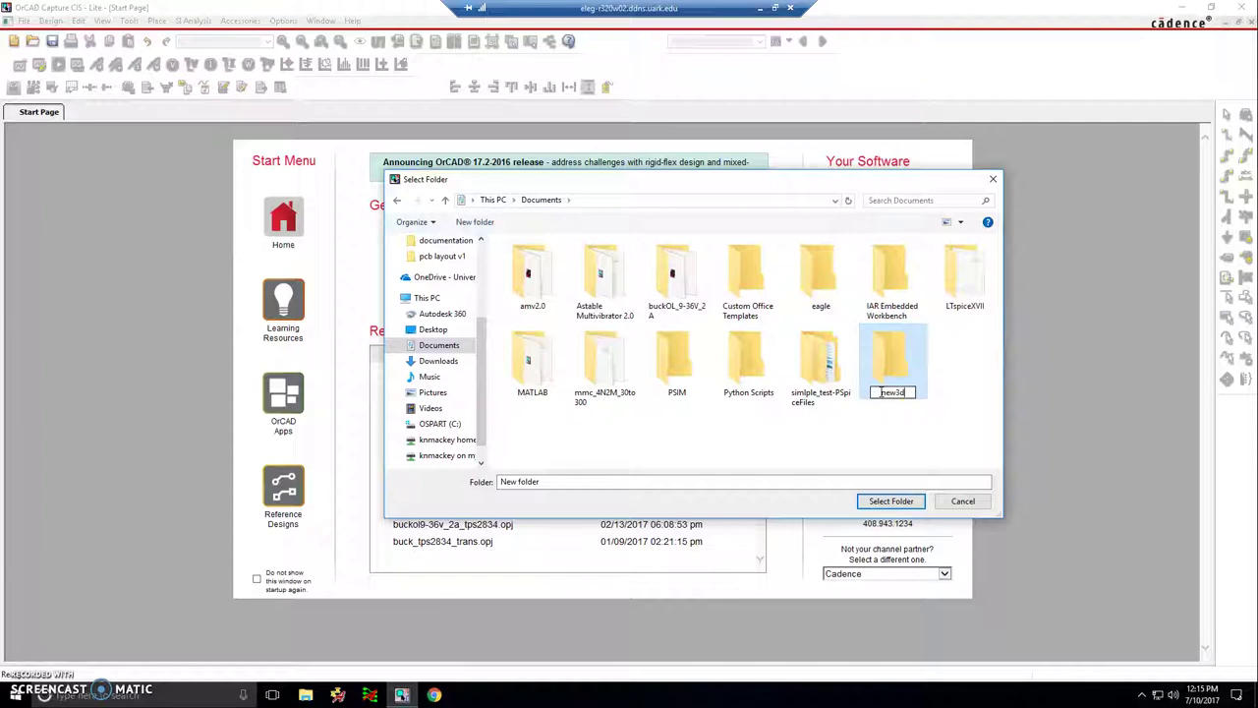
key("Return")
double_click(908, 352)
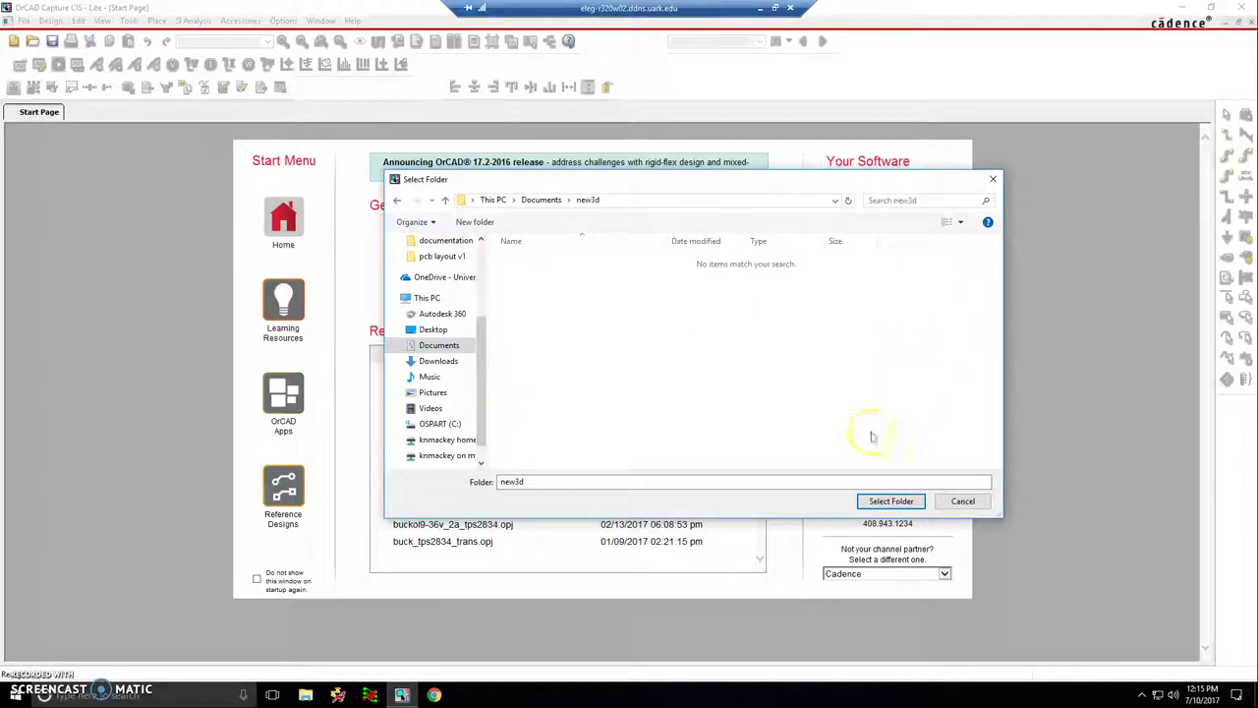
left_click(890, 500)
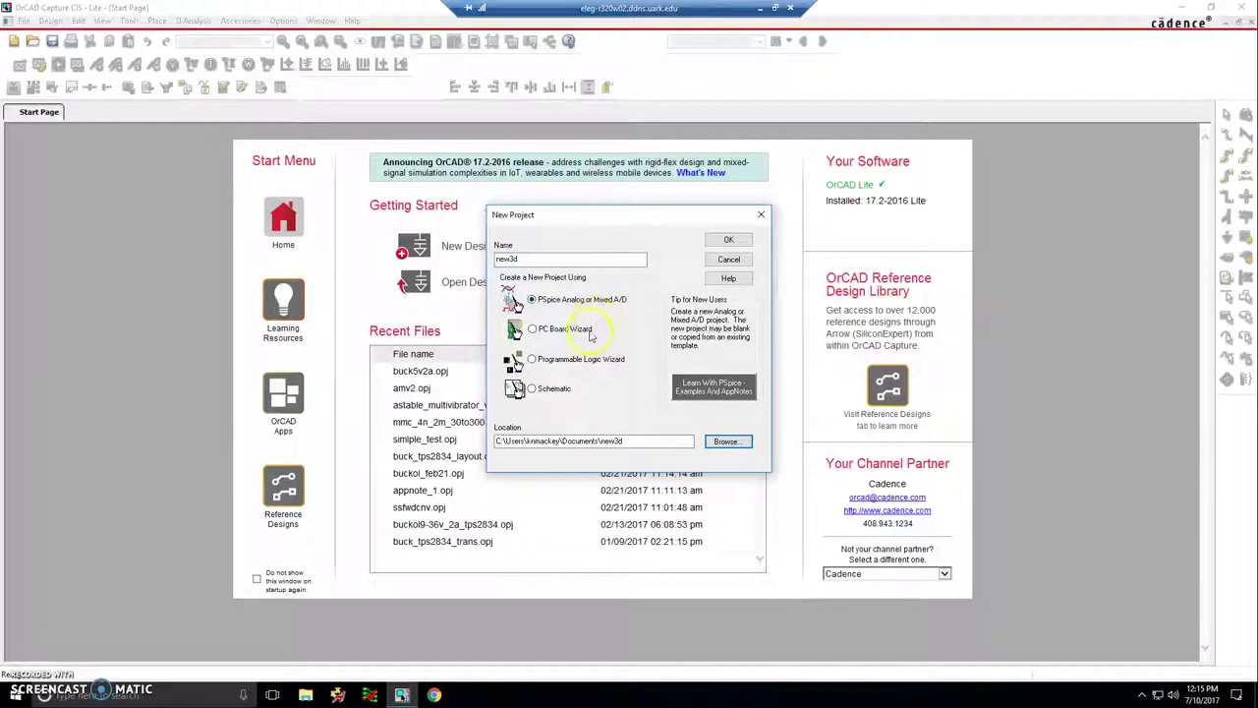
left_click(728, 243)
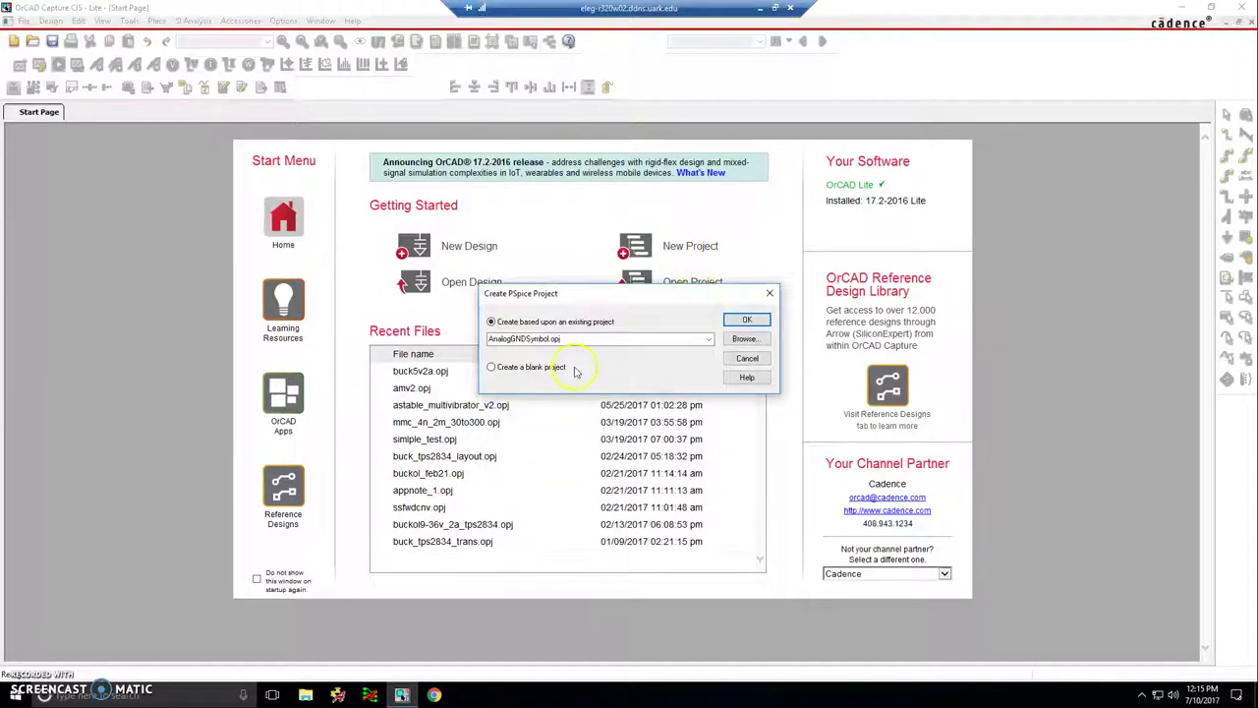
- Start the new project as a blank project and show the Place Part panel
left_click(560, 366)
left_click(745, 319)
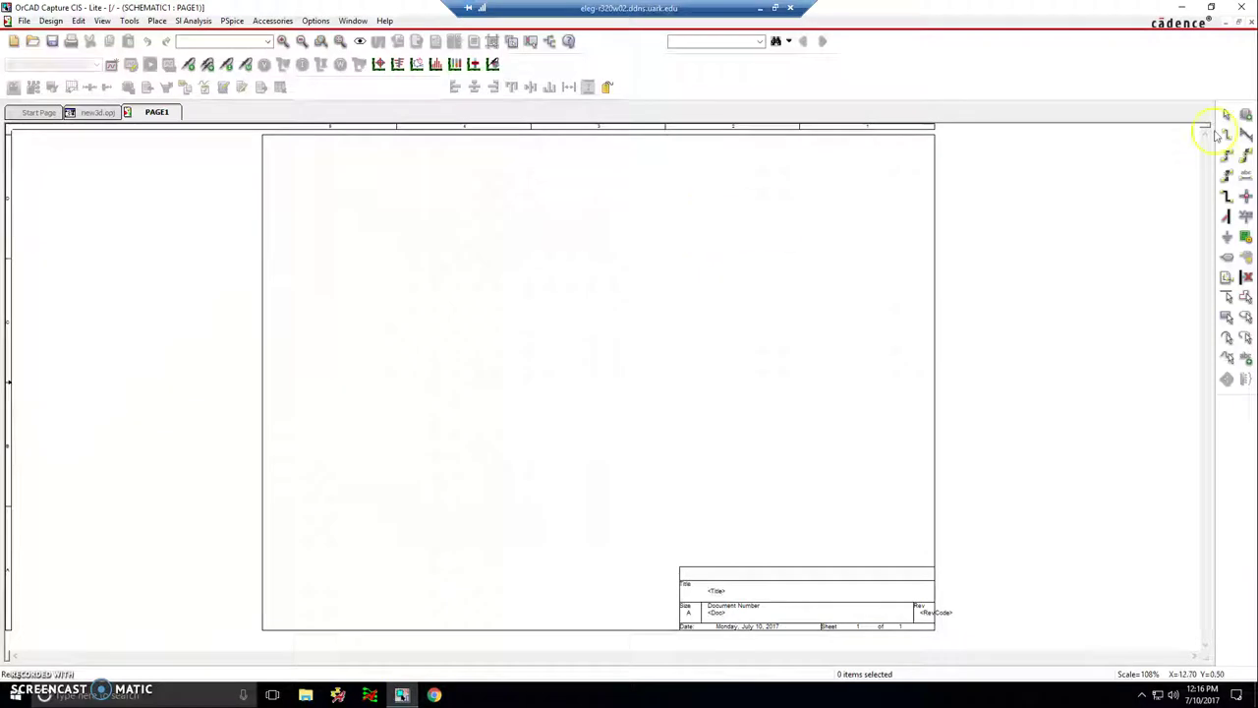
left_click(1242, 112)
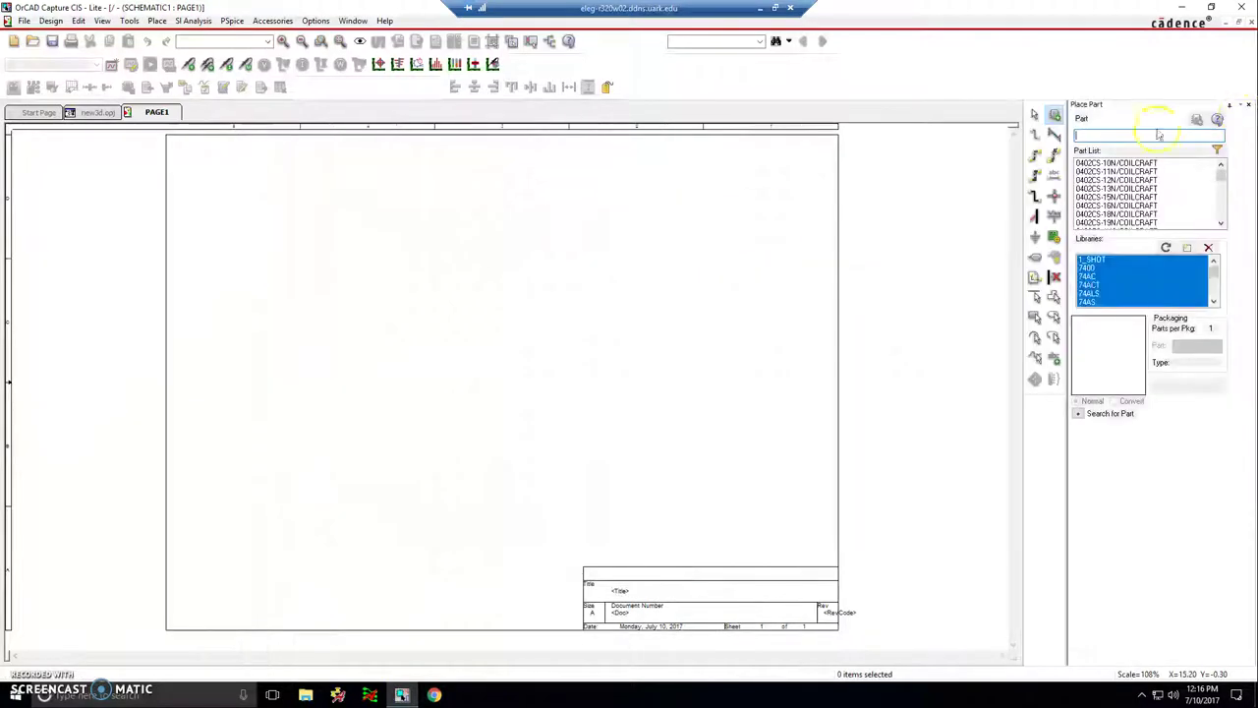
- Search for the test point part and place one rotated TEST POINT, TP1, on PAGE1
left_click(1098, 133)
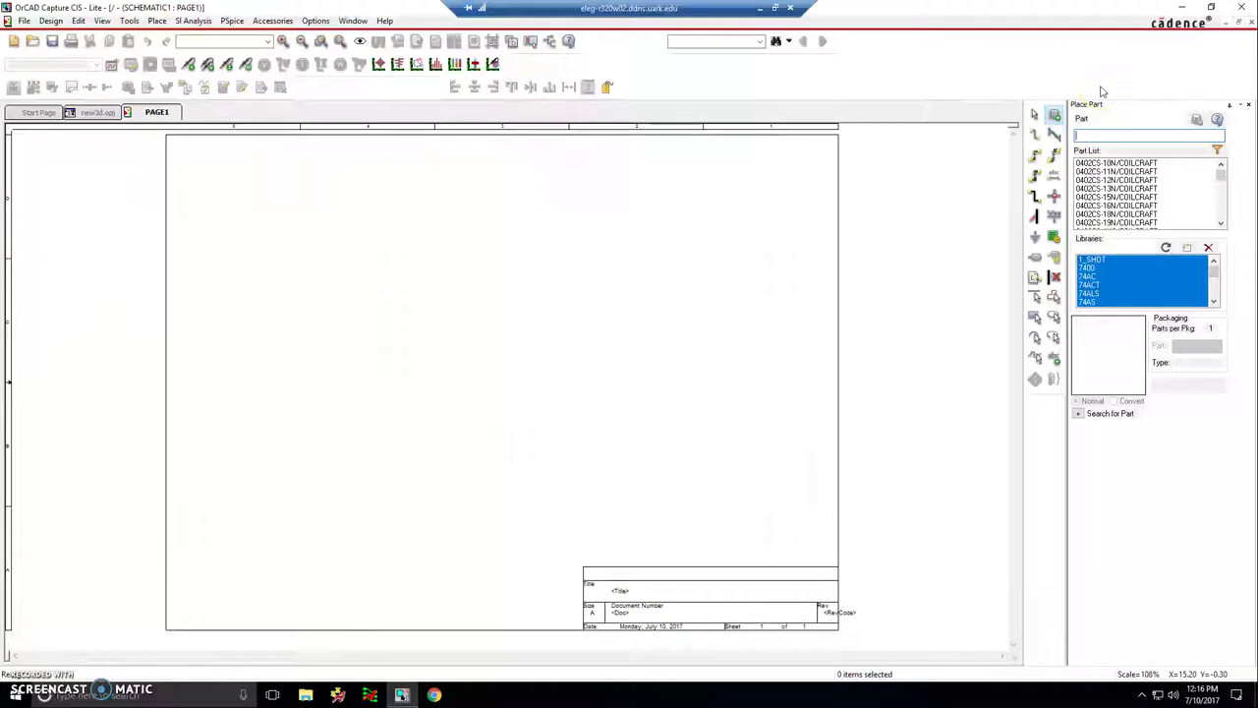
type("test point")
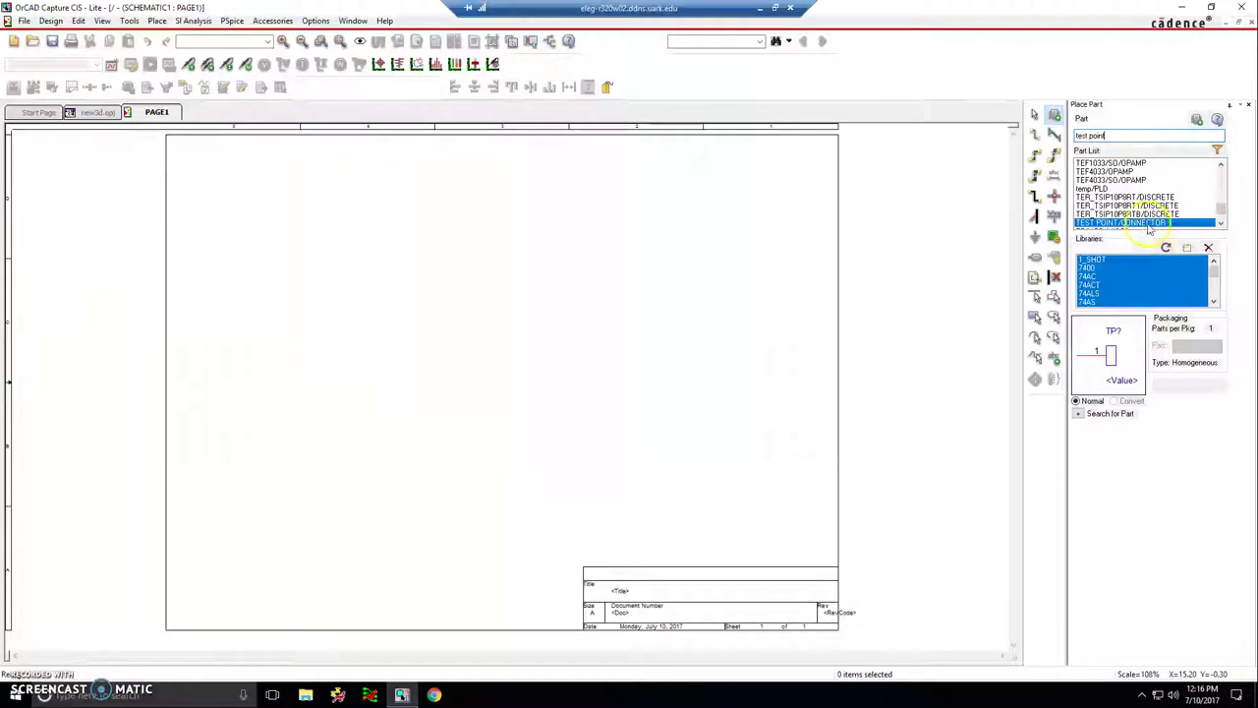
left_click(1104, 112)
key("Return")
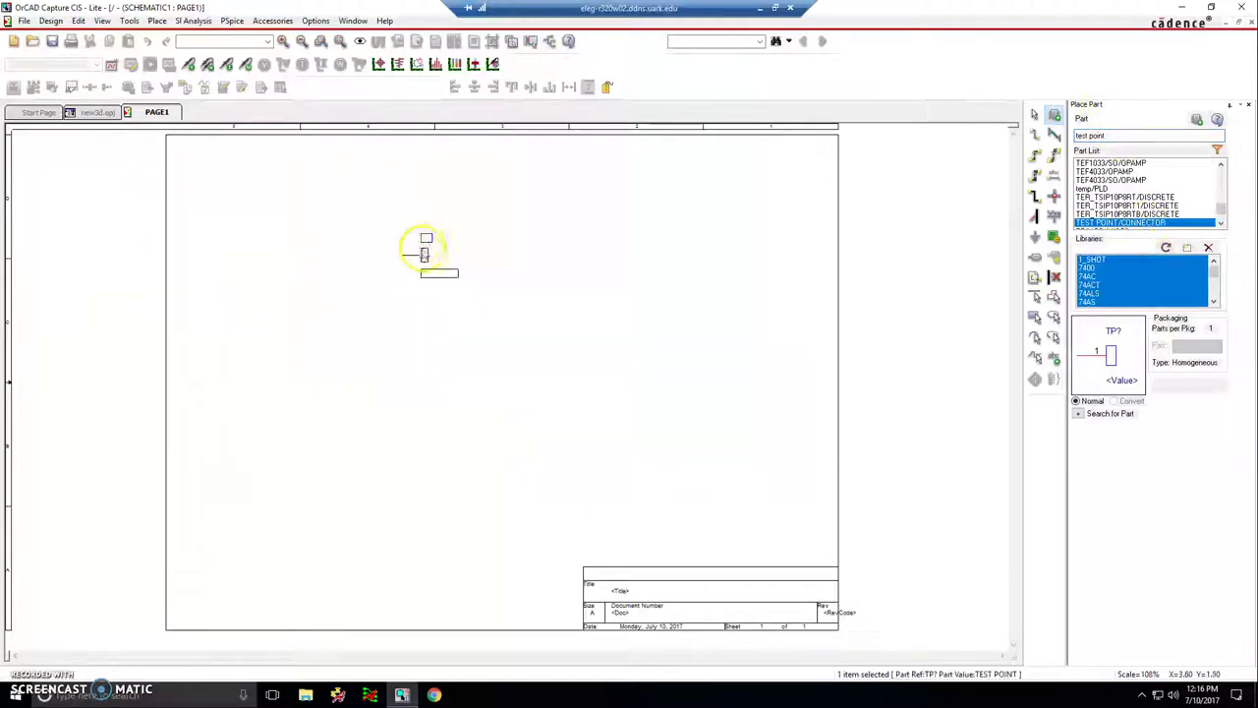
key("r")
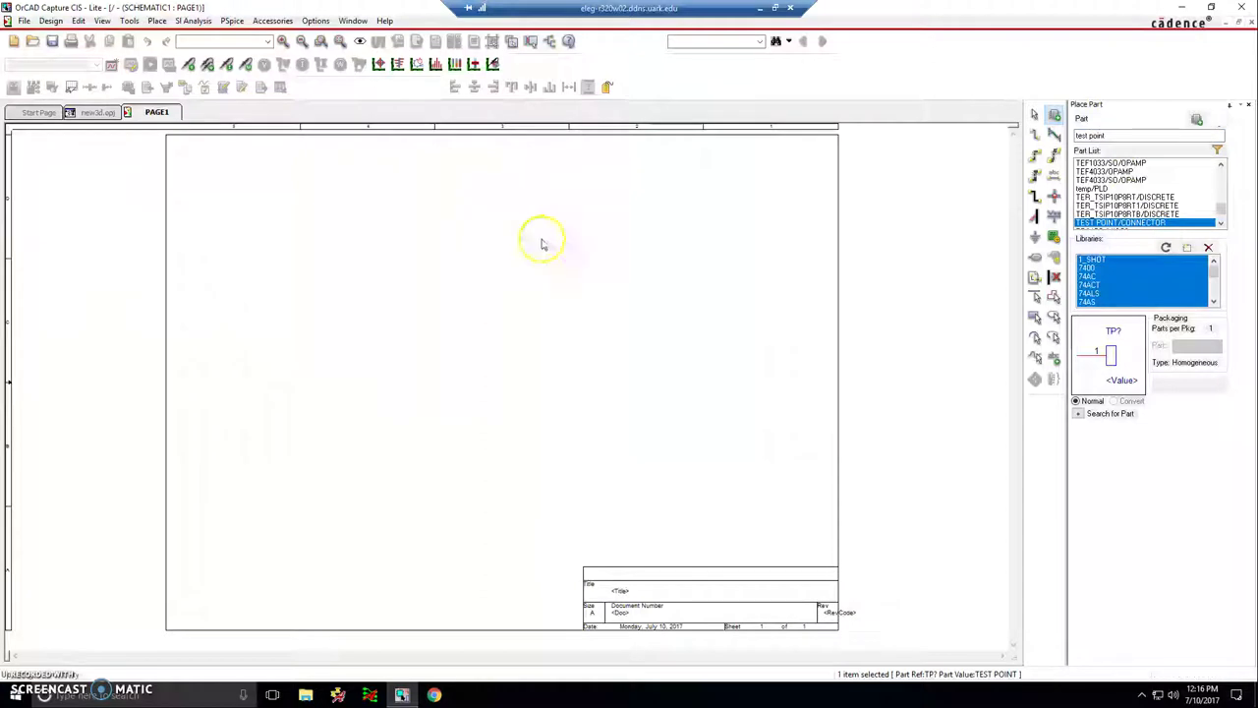
left_click(497, 207)
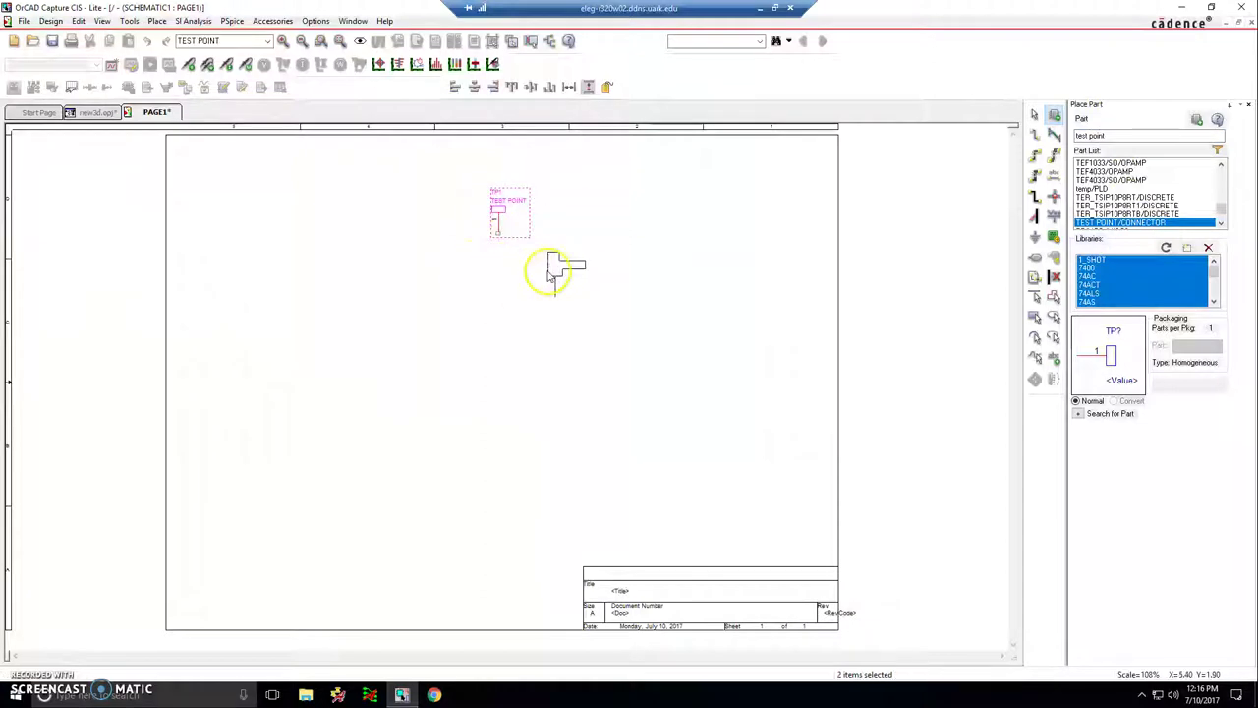
right_click(628, 259)
left_click(635, 263)
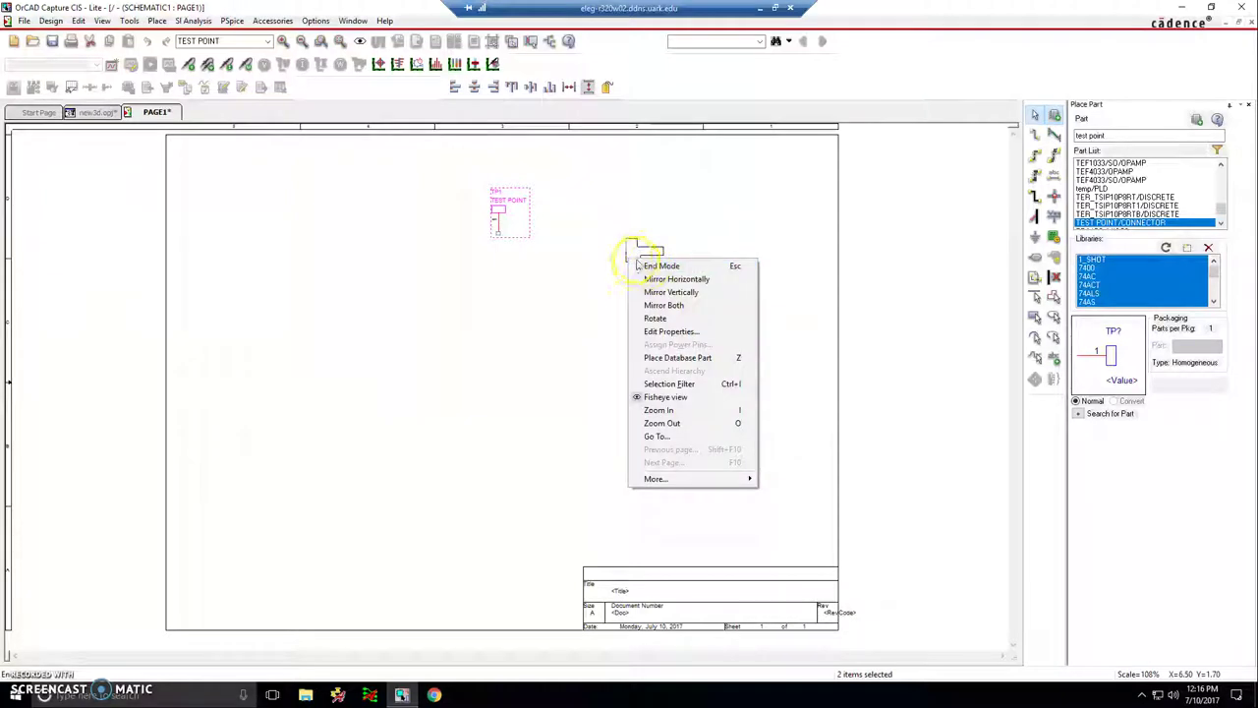
left_click(648, 265)
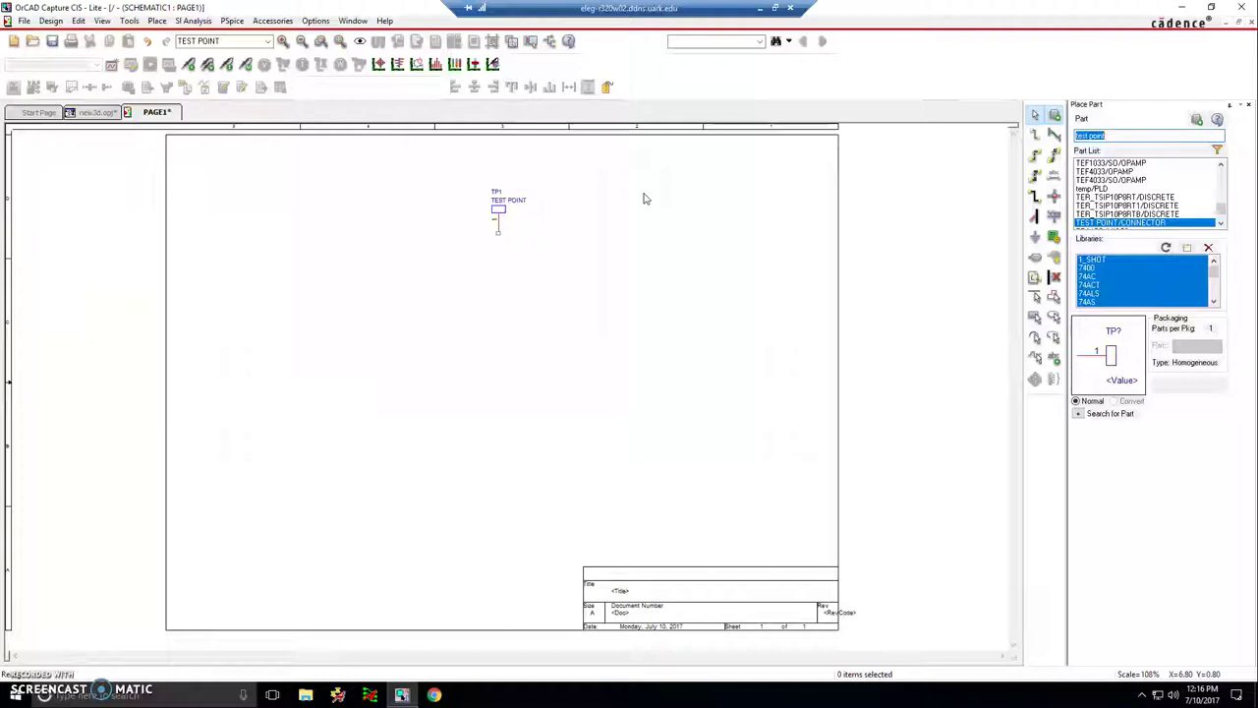
- Place a mirrored HEADER 2 connector J1 to the right of the test point
type("con2")
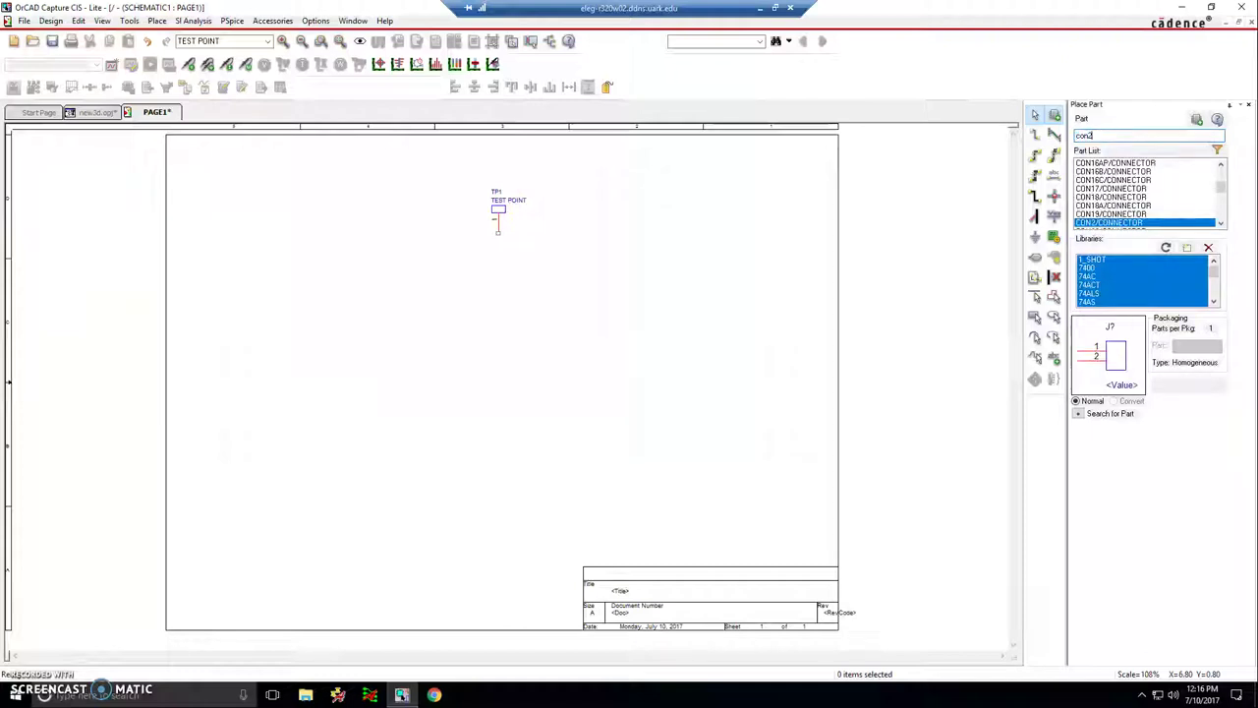
key("Return")
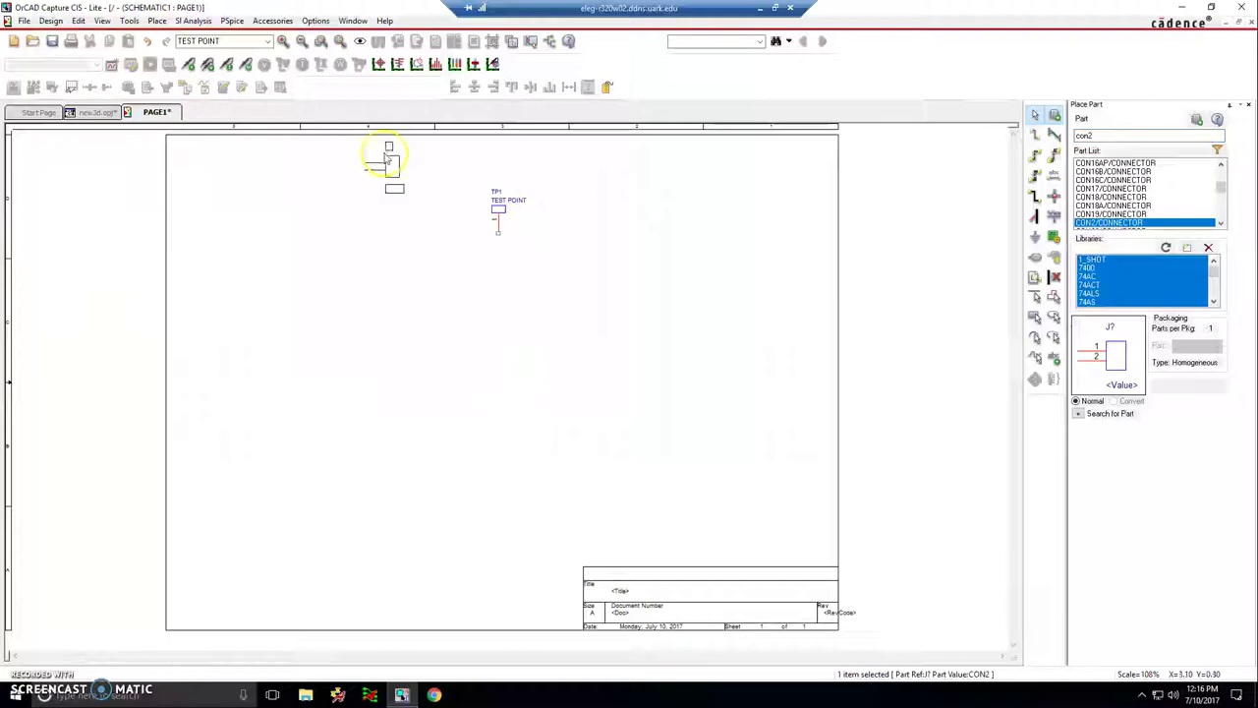
key("Escape")
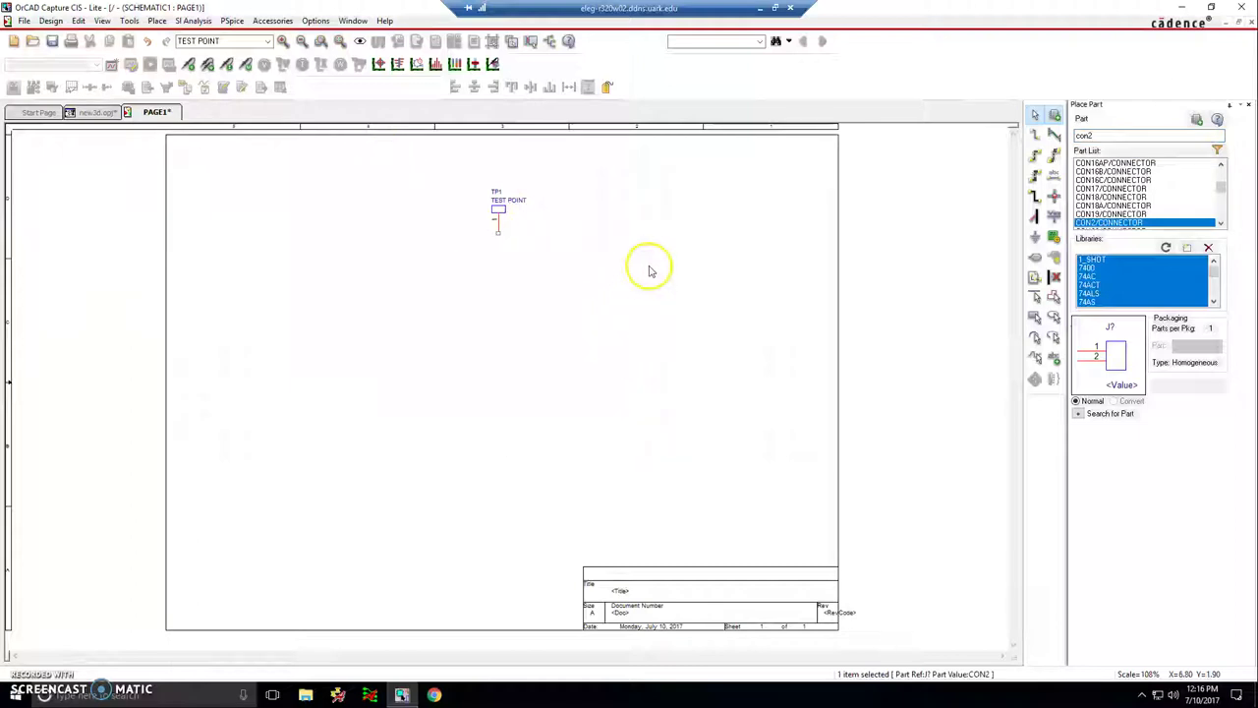
type("header 2")
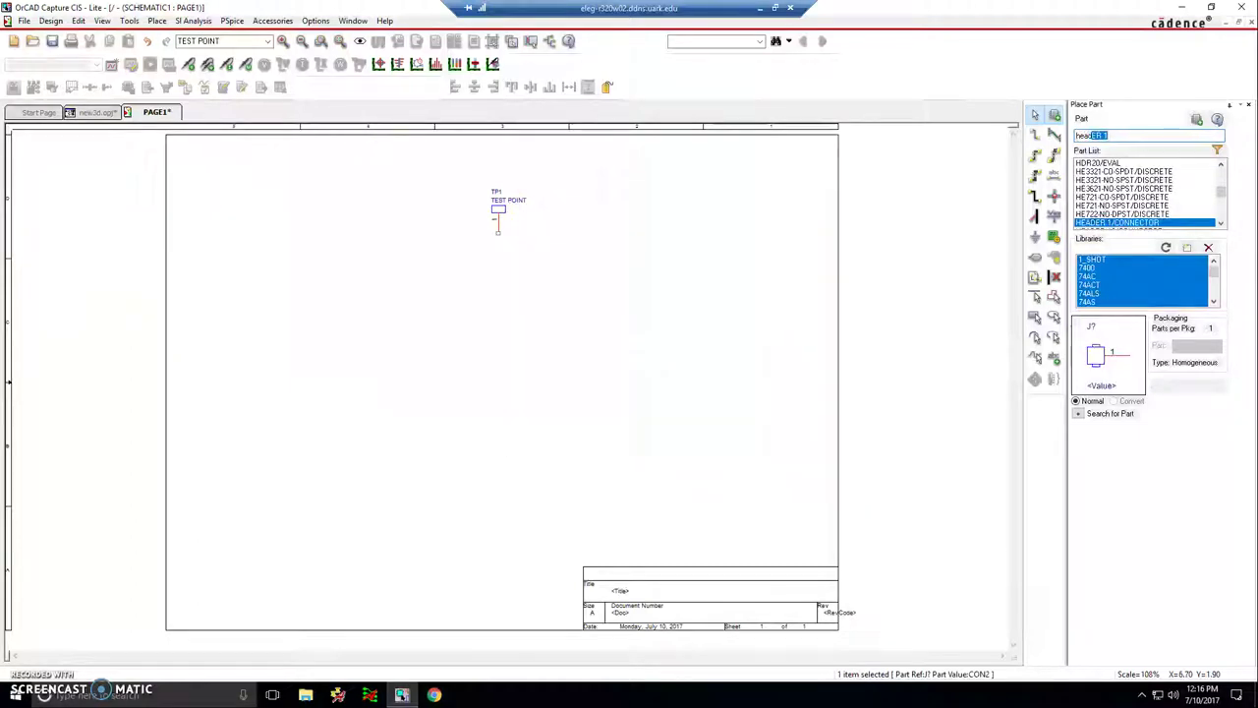
key("Return")
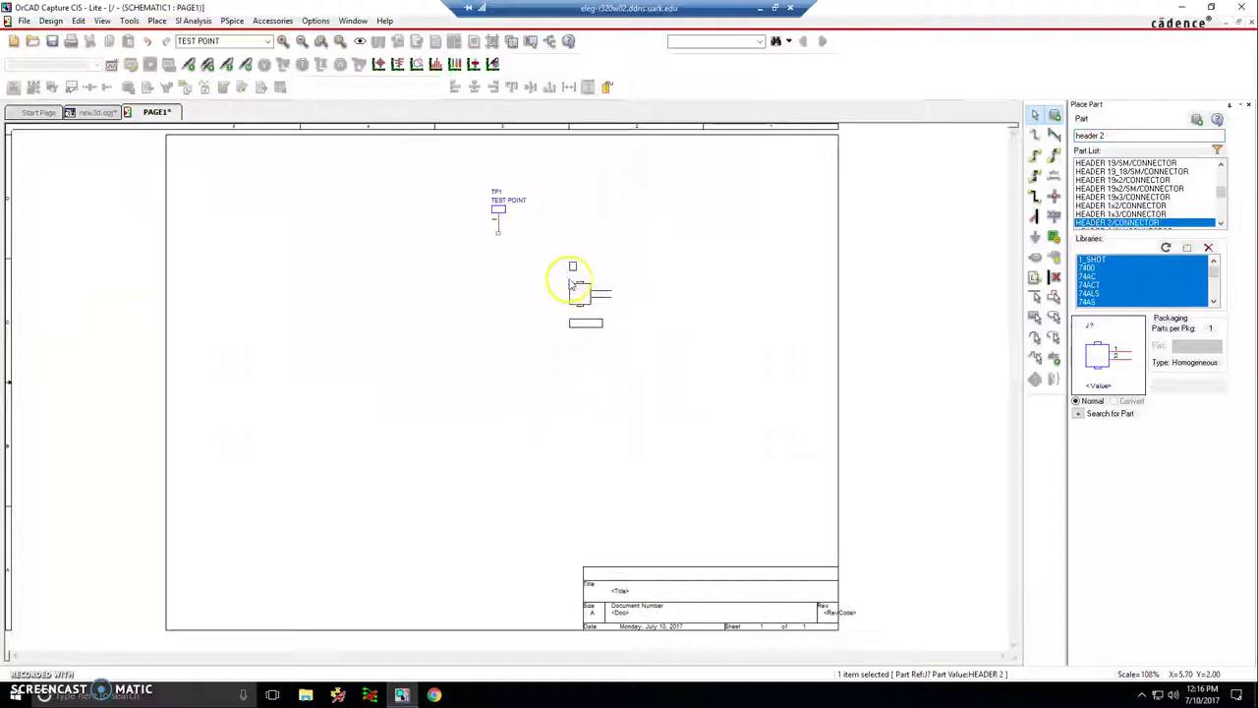
key("h")
left_click(558, 274)
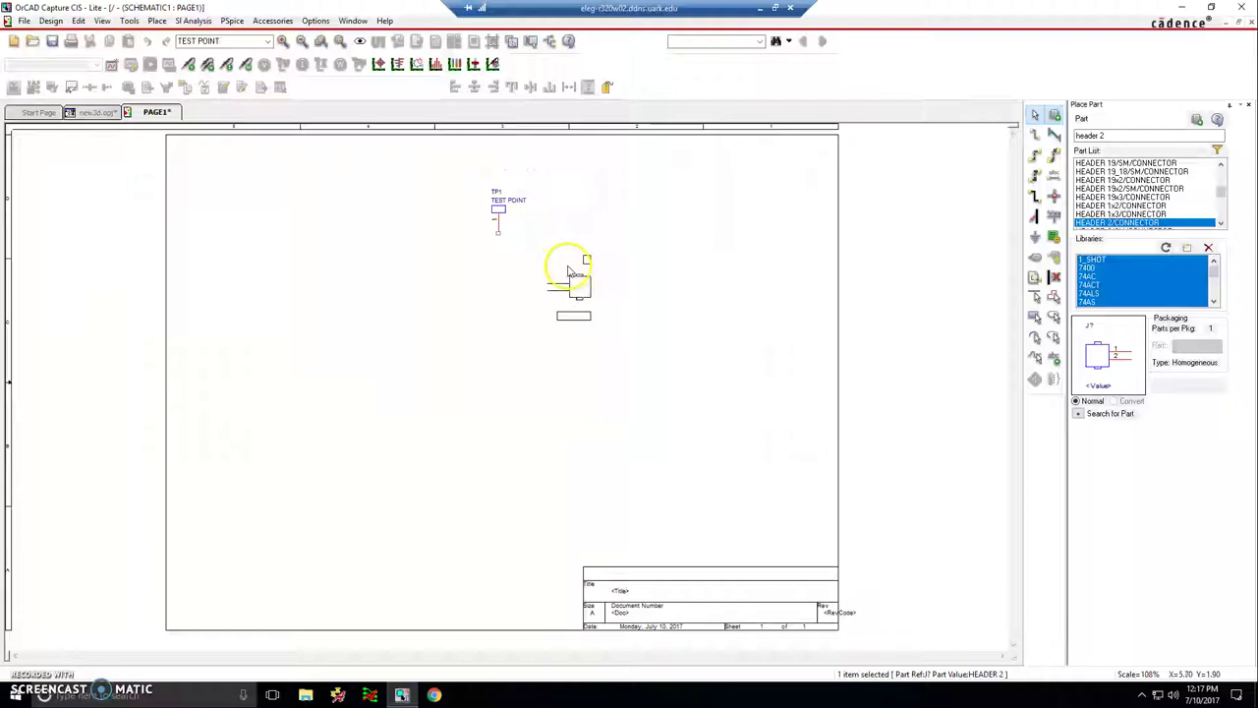
left_click(568, 273)
right_click(648, 248)
left_click(654, 256)
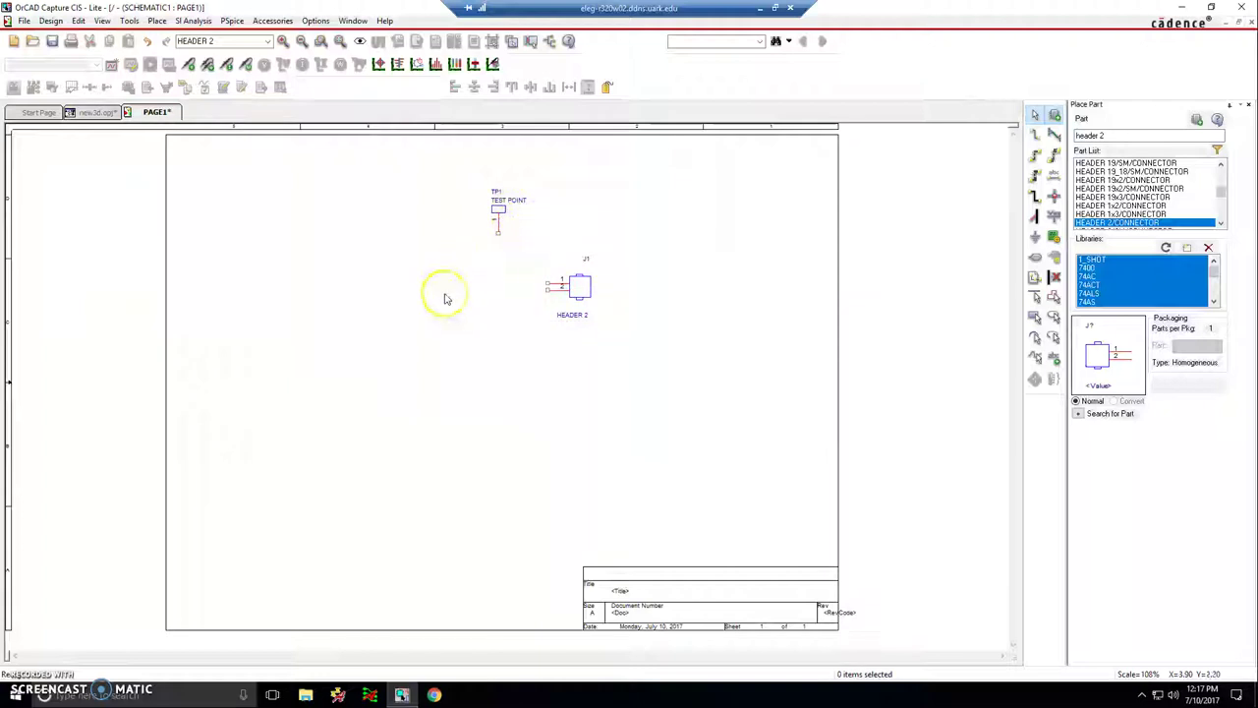
- Place a 1k resistor R1 below-left of the test point
type("pr")
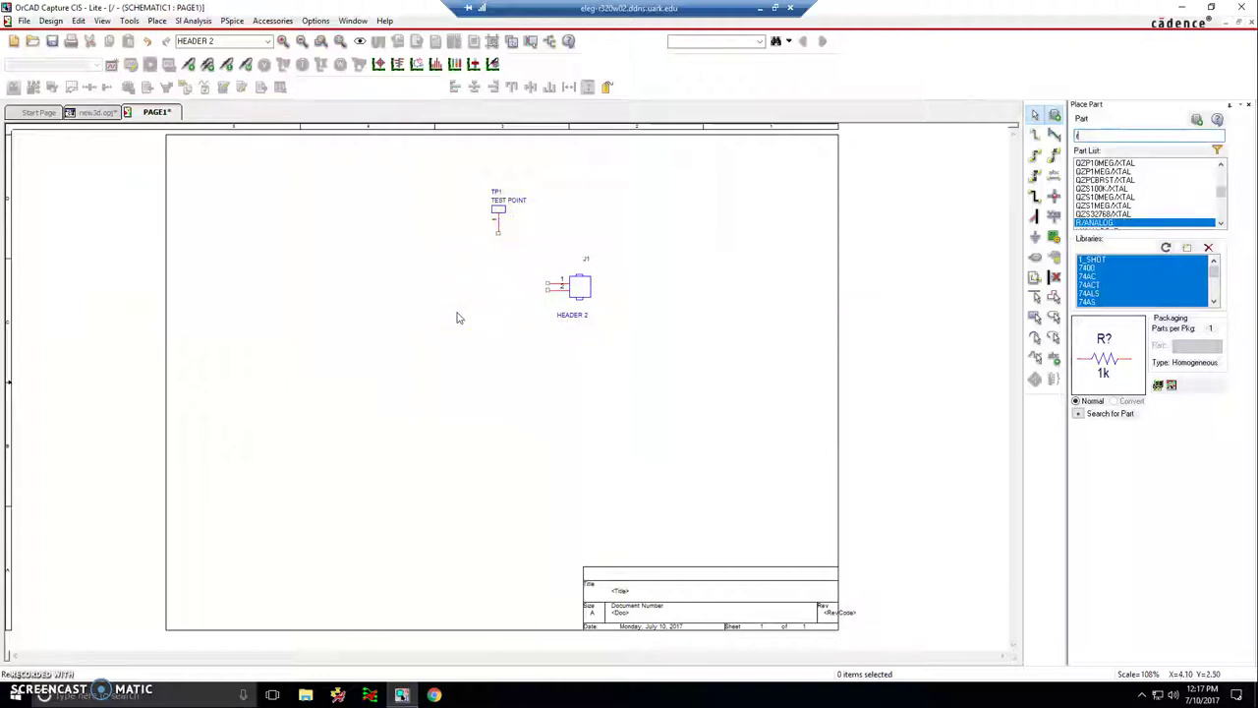
key("Return")
left_click(460, 263)
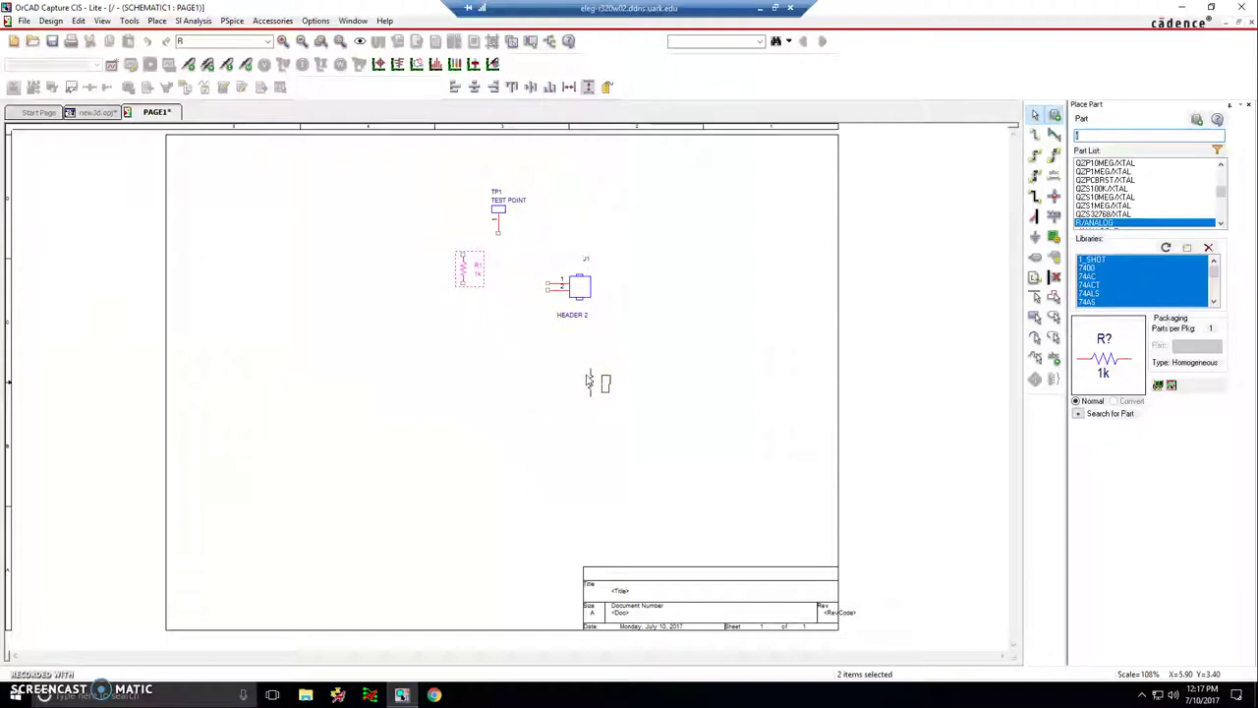
left_click(515, 395)
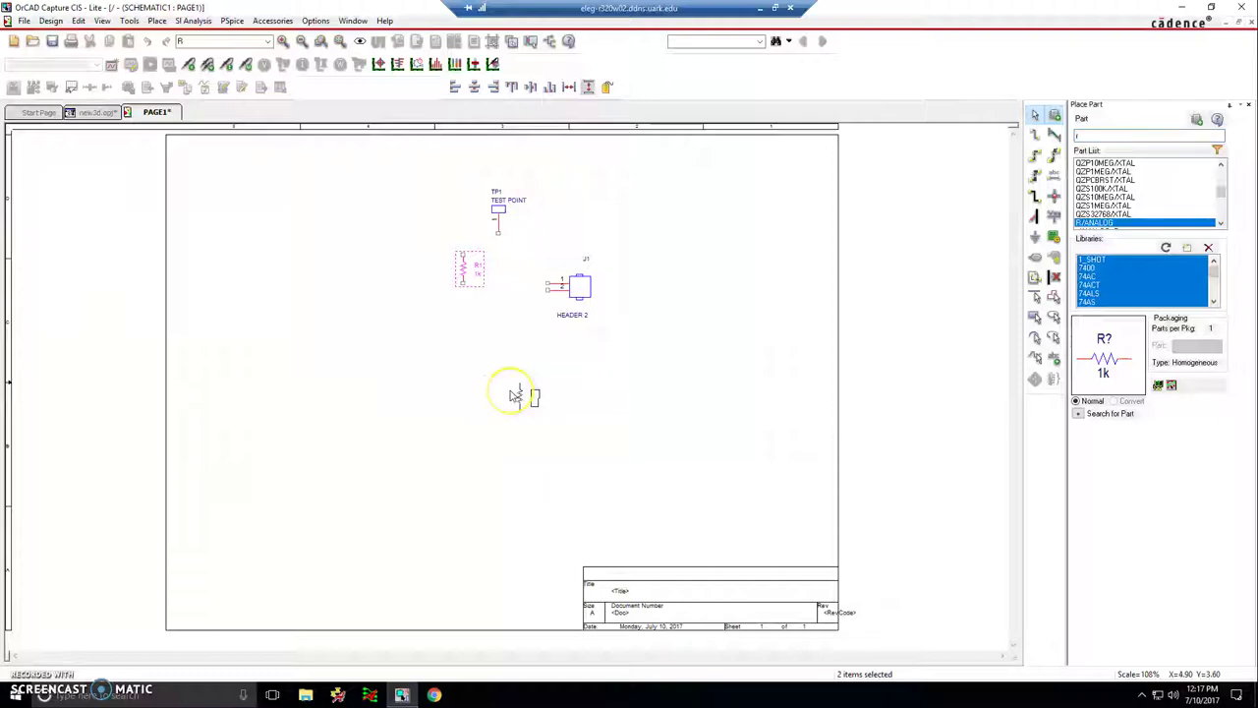
key("Escape")
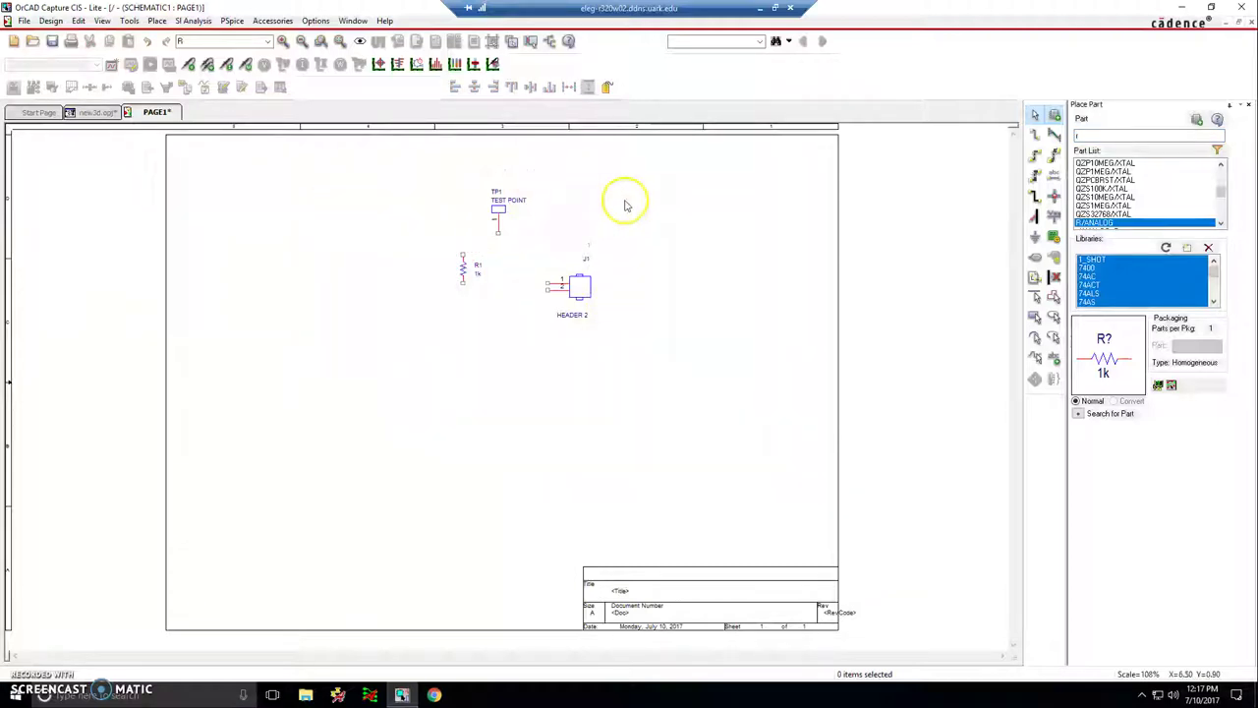
- Place a 1n capacitor C1 beside J1's pins and nudge J1 right to clear it
type("c")
key("Return")
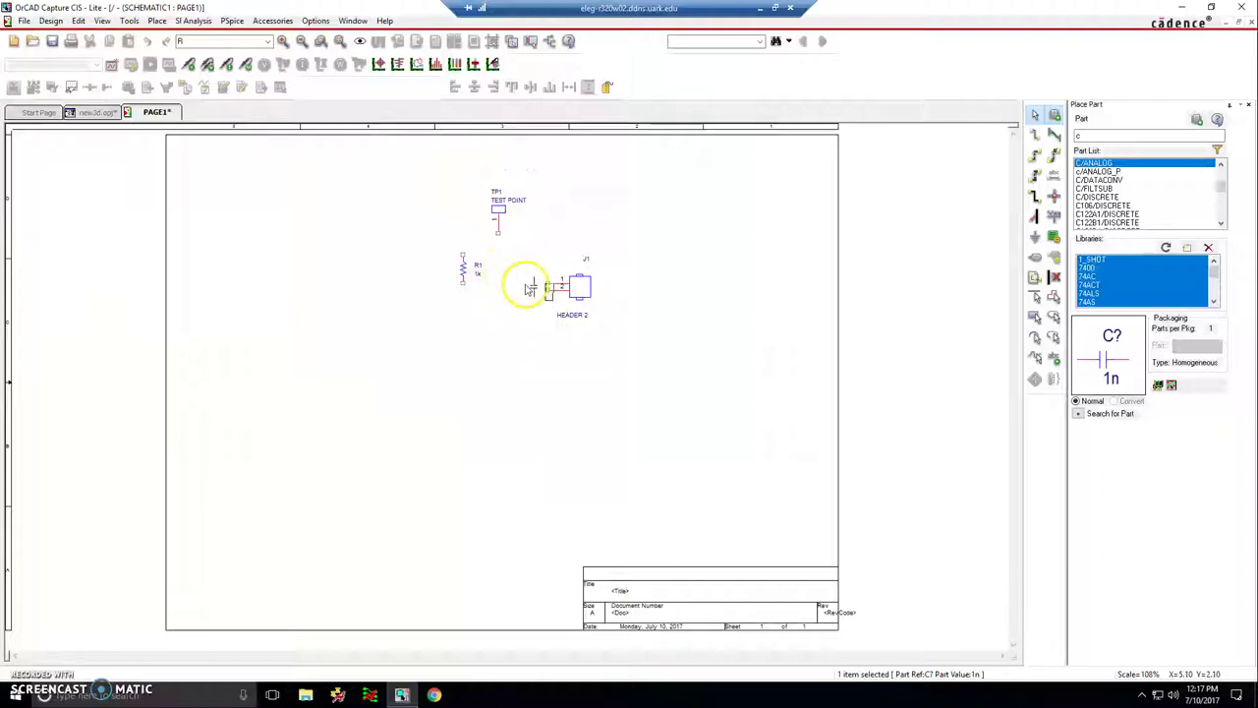
left_click_drag(519, 281, 566, 278)
right_click(665, 215)
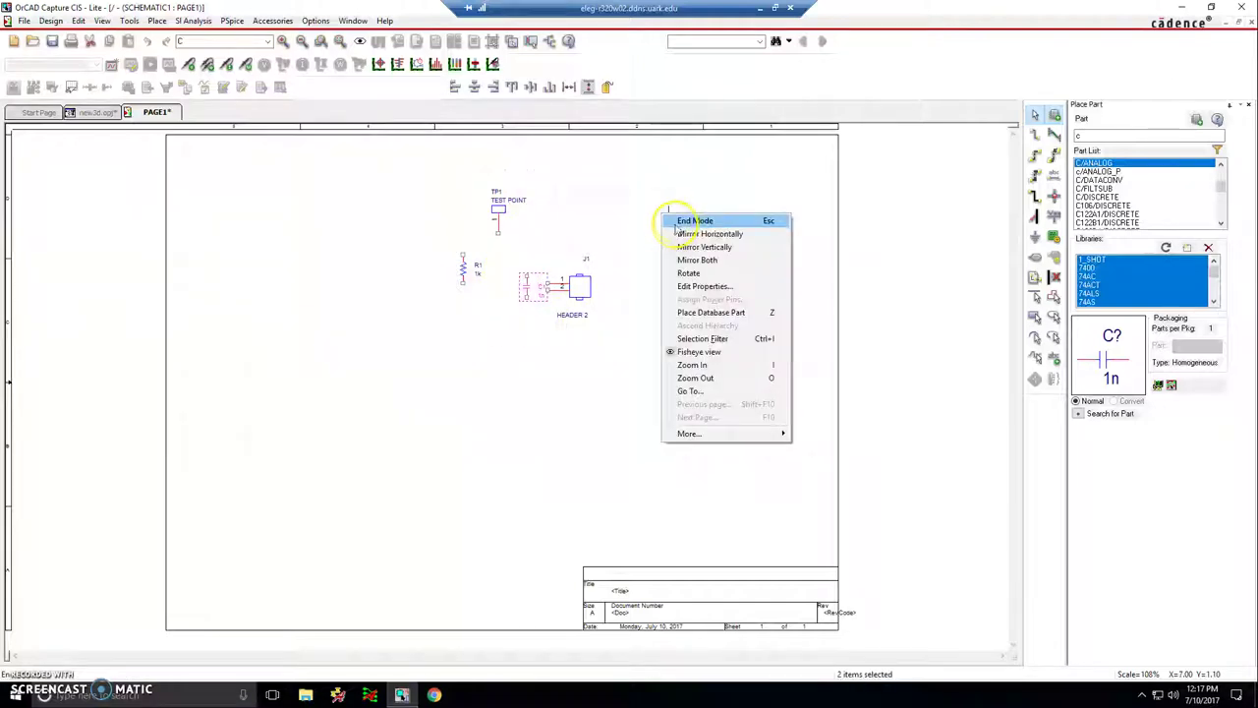
left_click(676, 218)
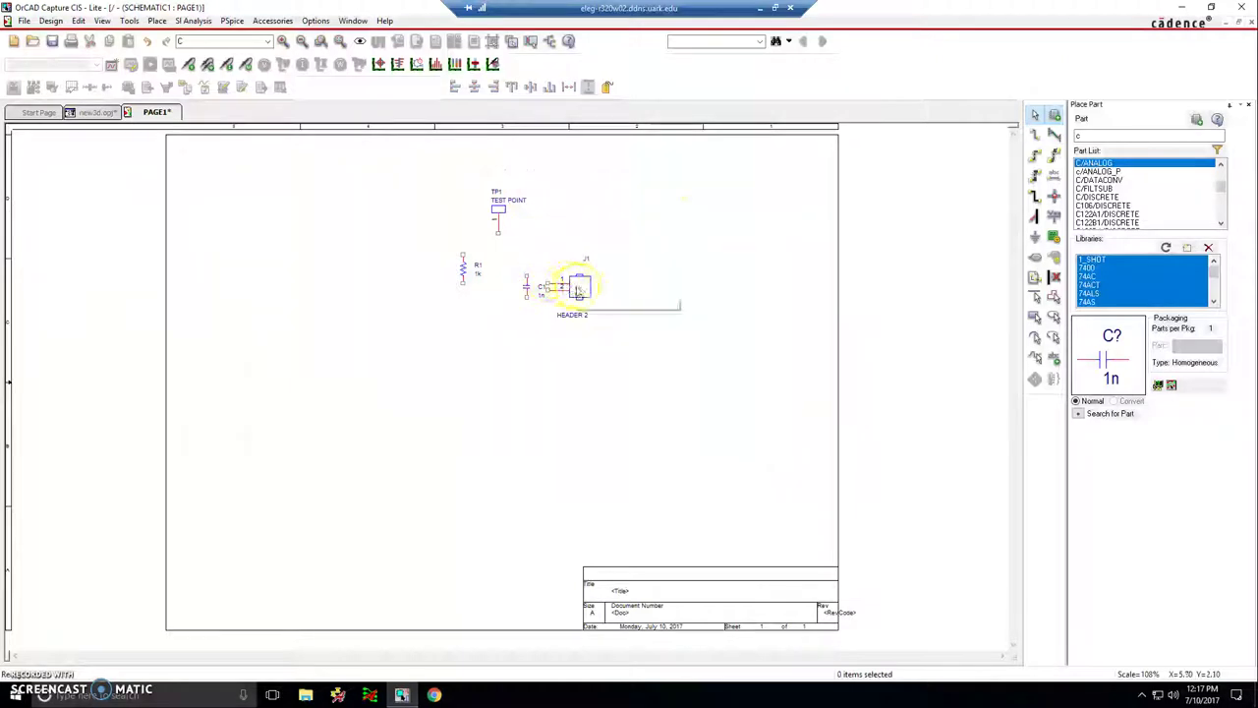
left_click_drag(575, 285, 595, 292)
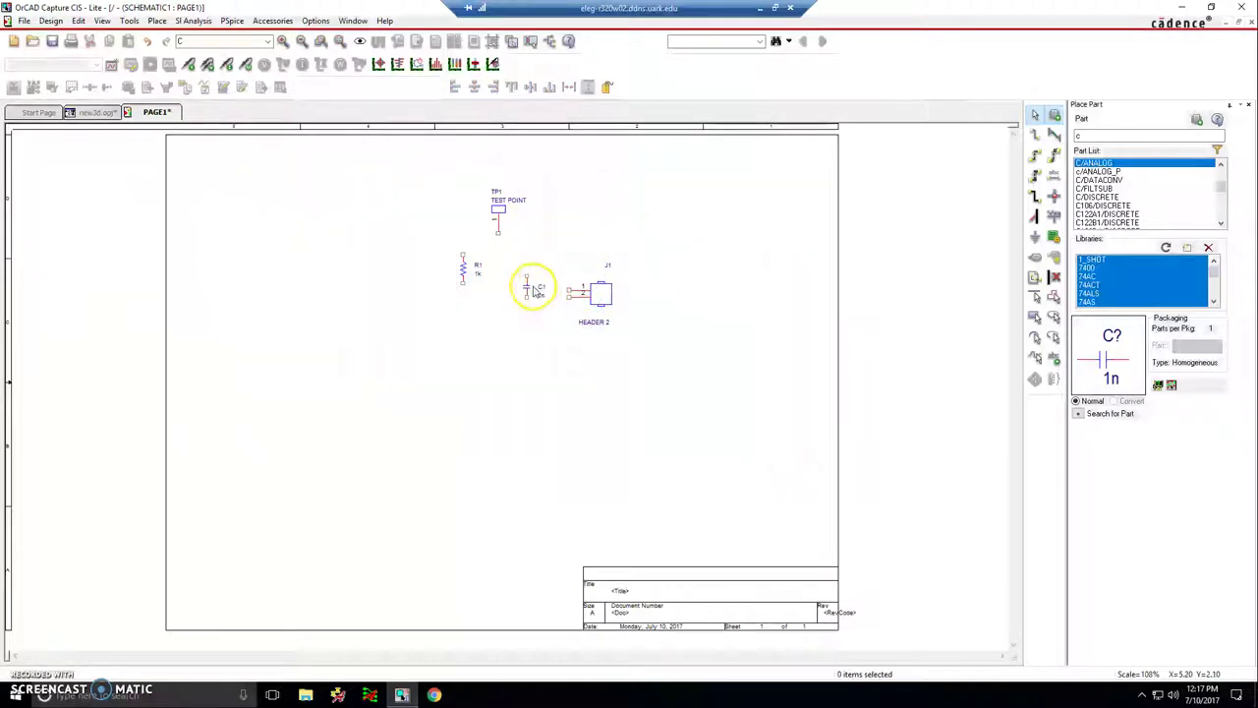
- Choose the GND_SIGNAL ground symbol and place one just below C1
key("g")
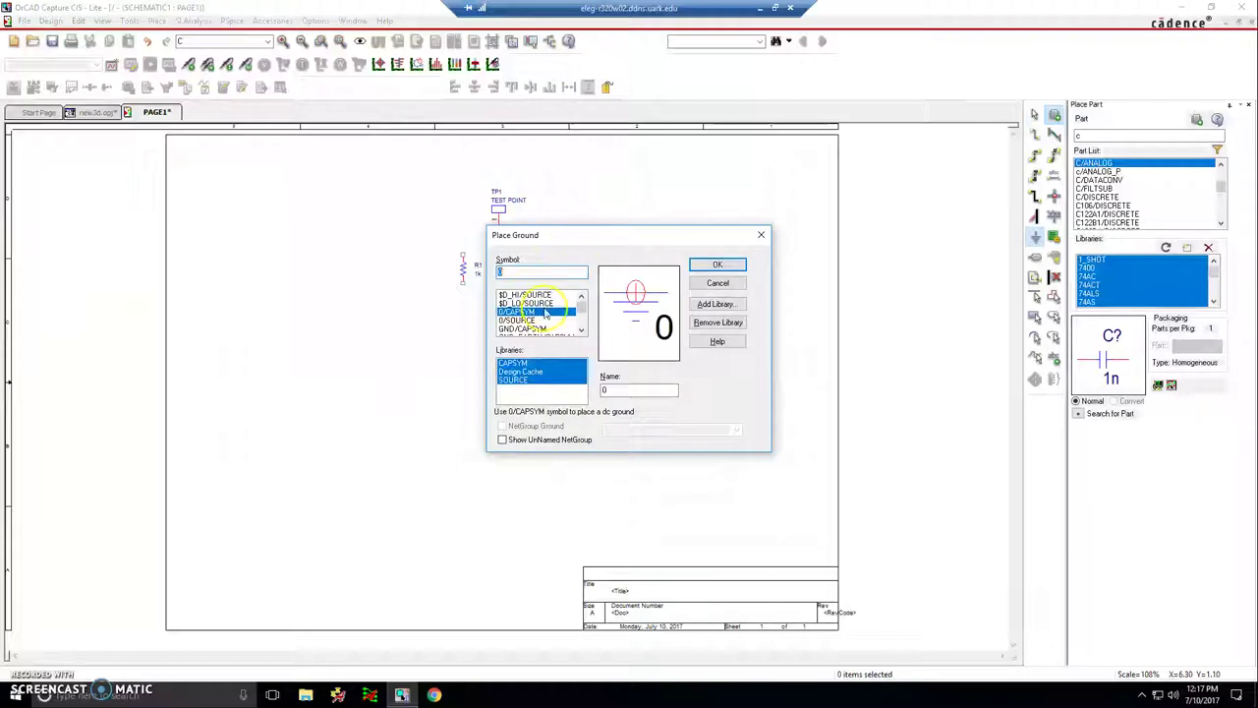
left_click(558, 320)
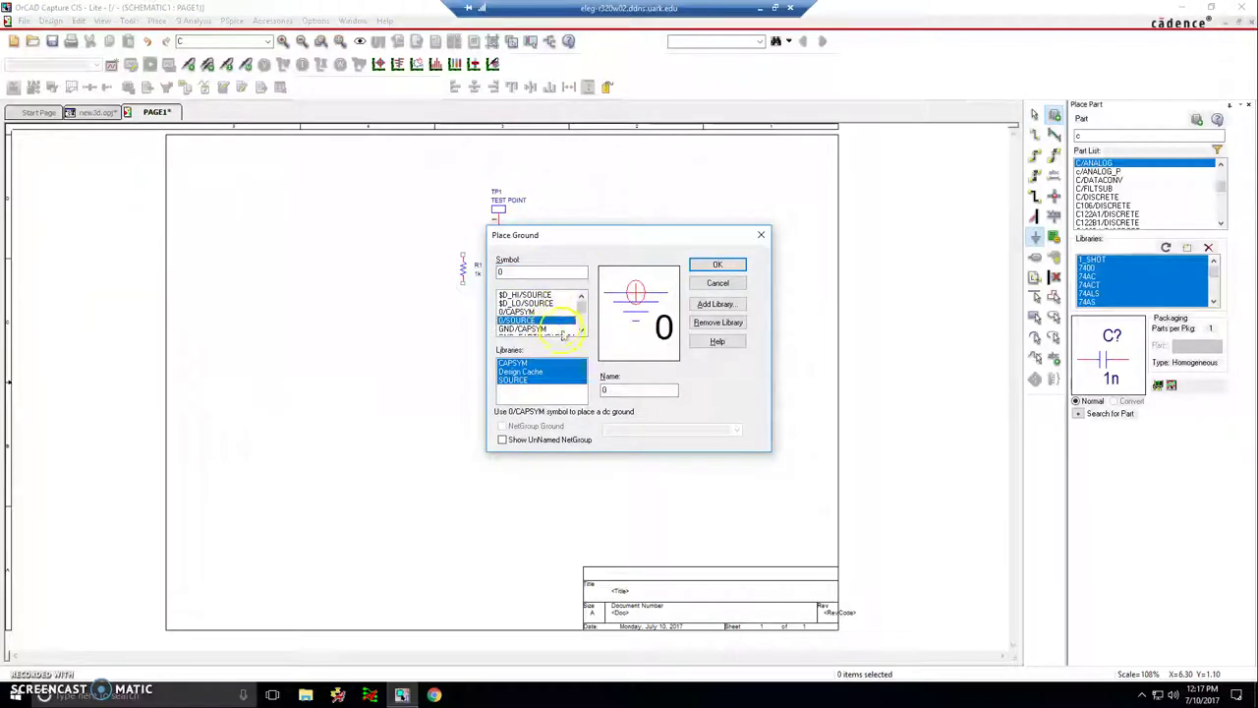
left_click(563, 335)
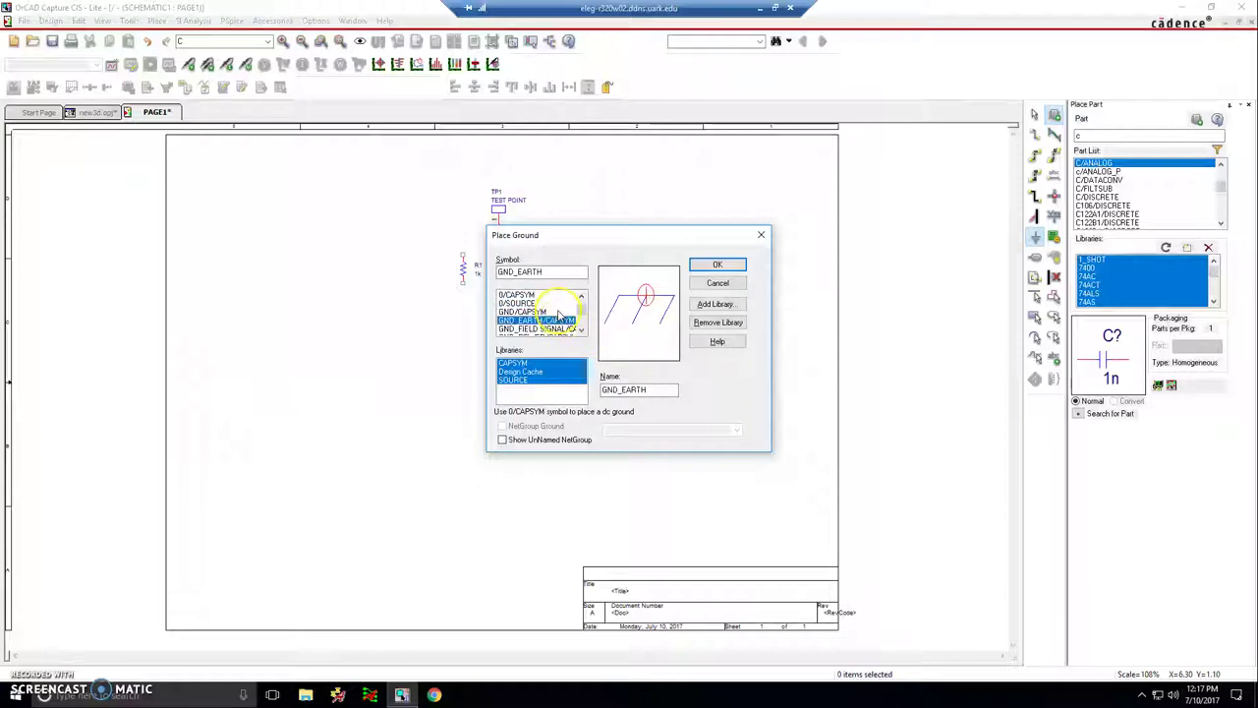
left_click(559, 328)
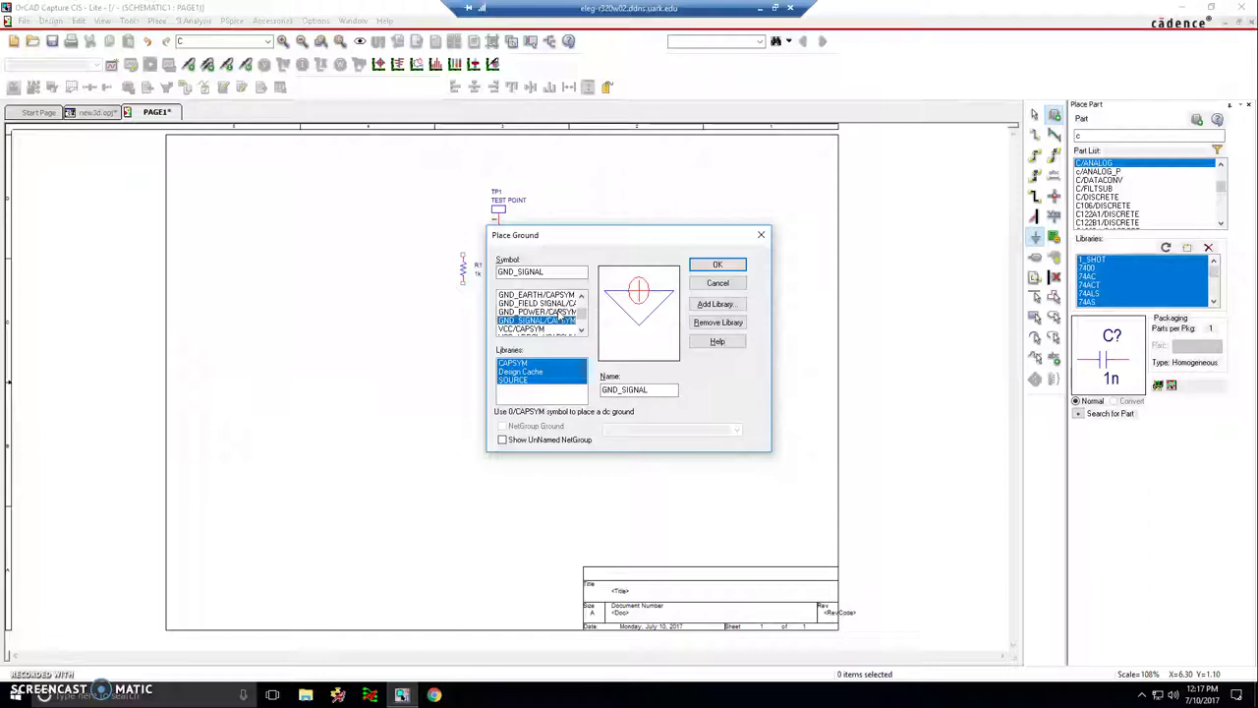
double_click(560, 318)
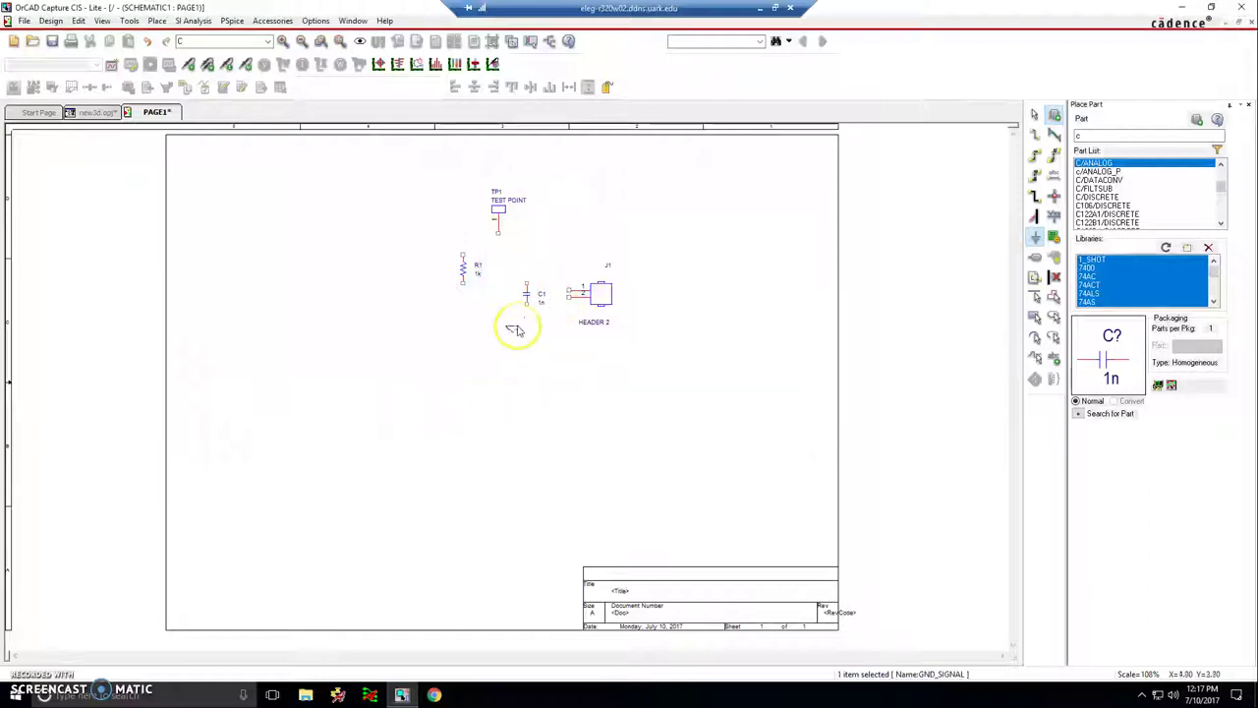
left_click(523, 339)
right_click(676, 334)
left_click(693, 343)
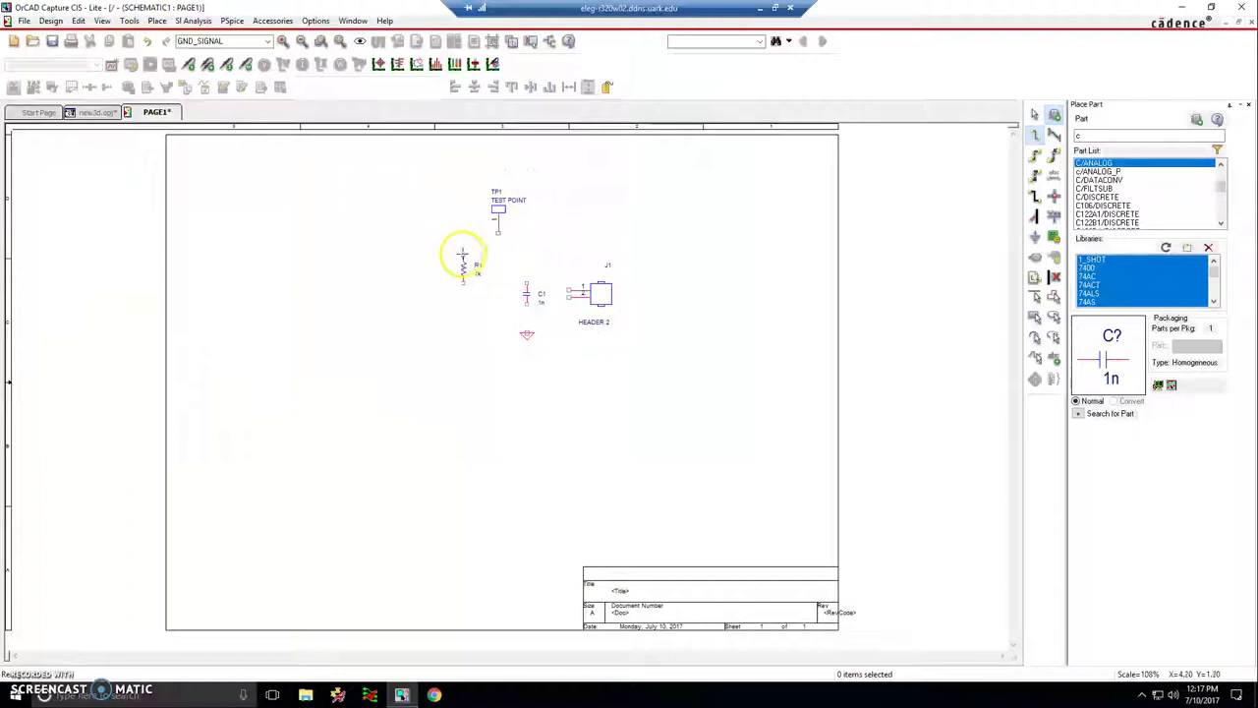
- Wire R1's top pin to TP1 and R1's bottom to J1, deleting a misrouted segment
left_click(461, 254)
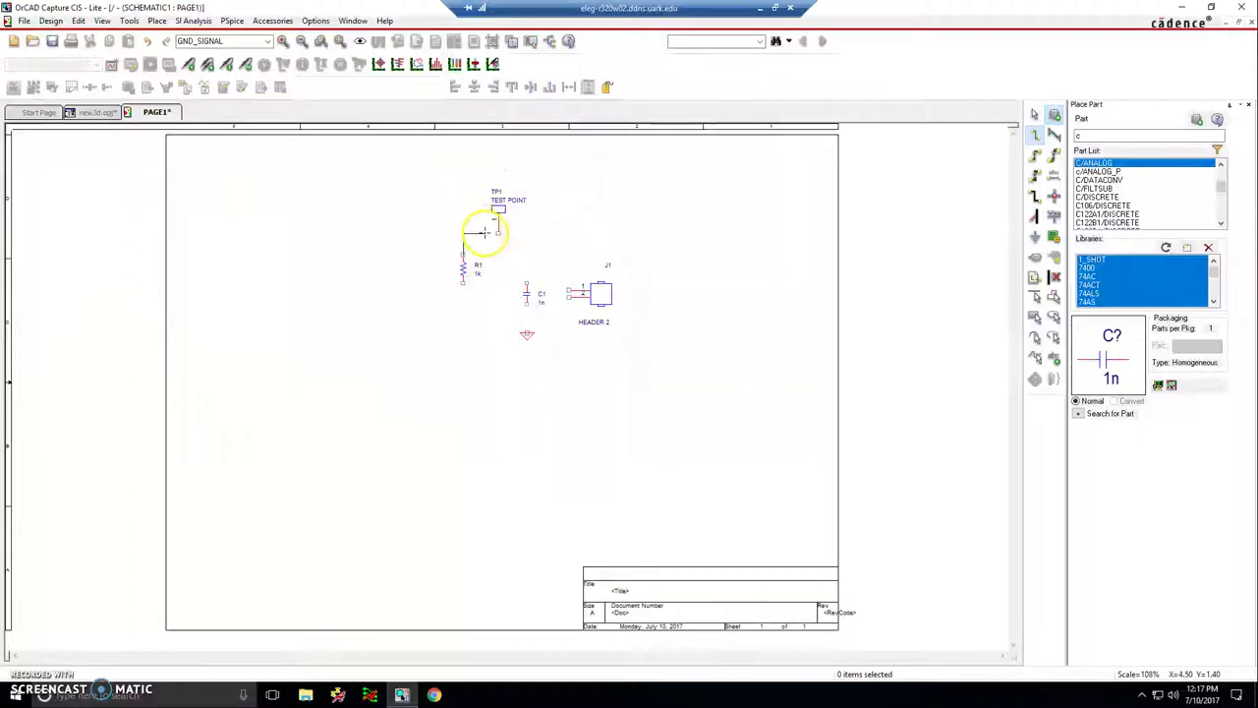
left_click(463, 283)
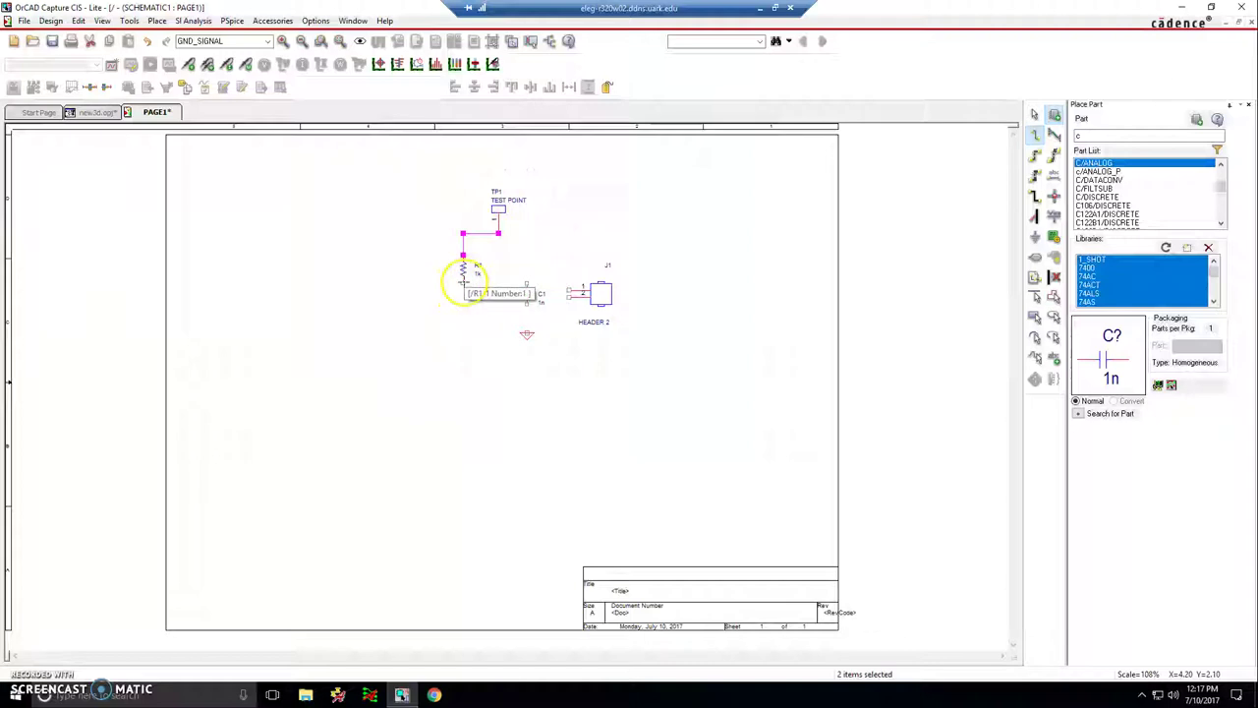
left_click(569, 295)
left_click(531, 298)
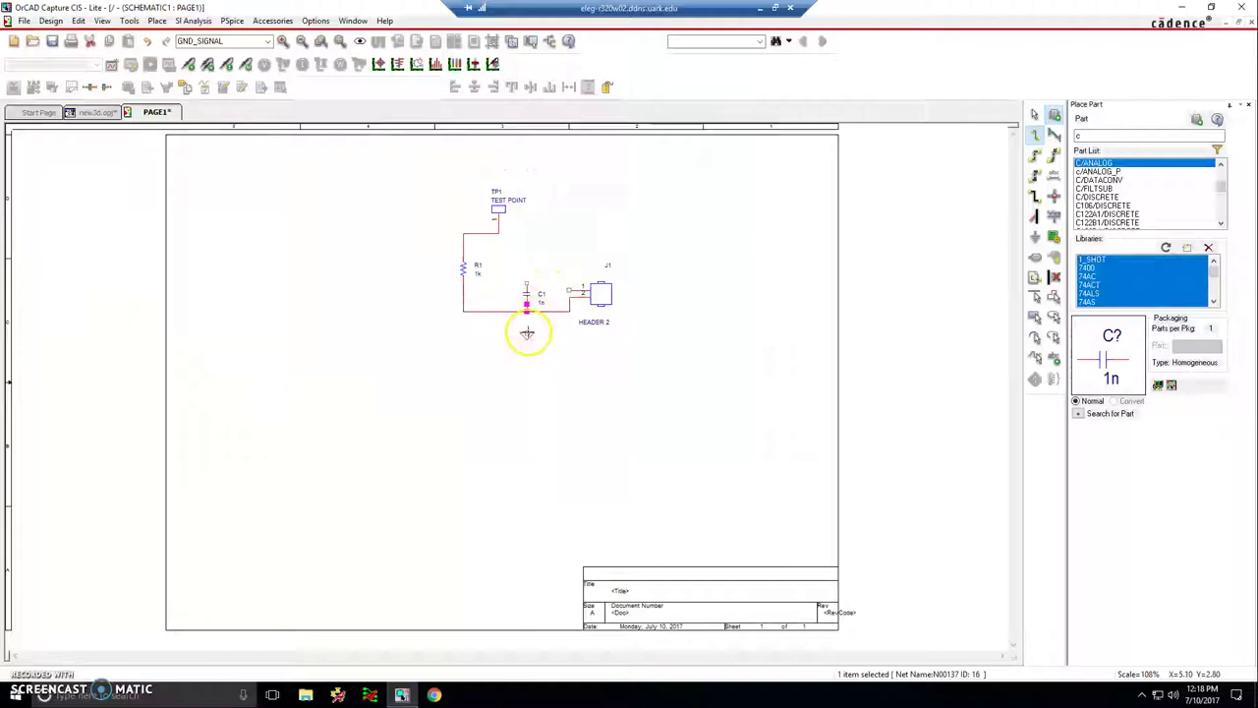
key("Delete")
- Wire C1's top pin to the TP1–R1 wire and on to J1's pin 1
left_click(525, 284)
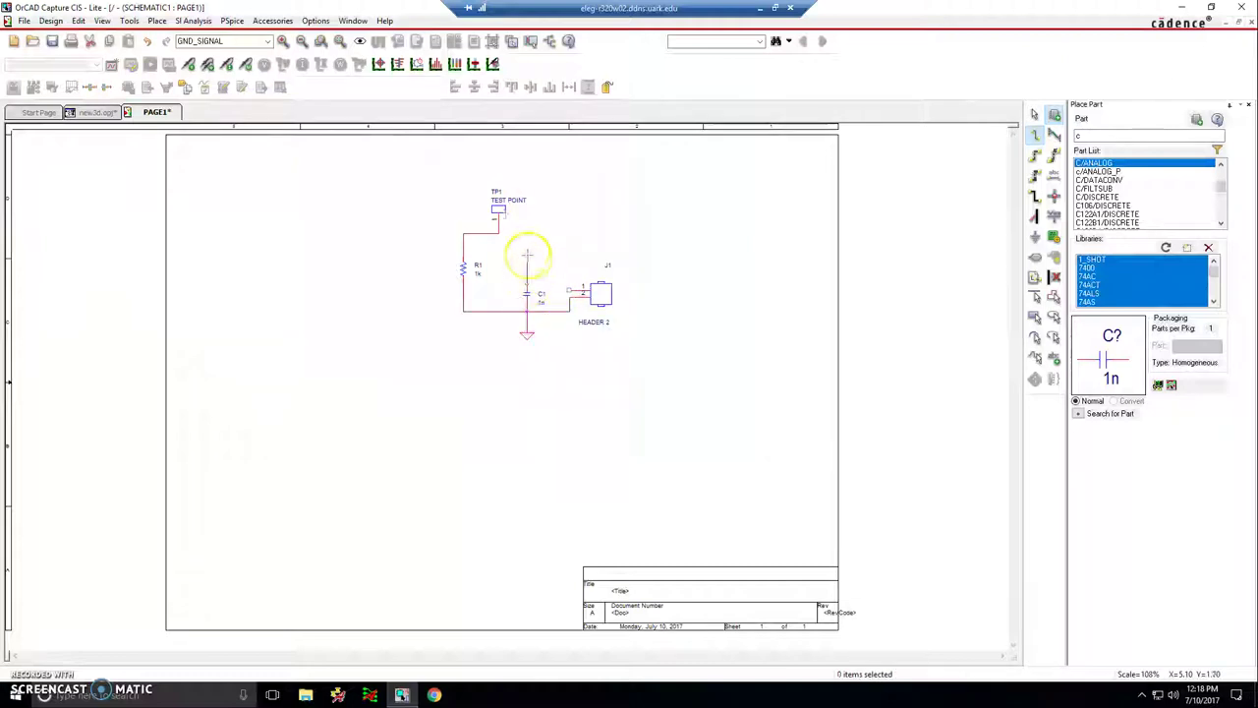
left_click(526, 232)
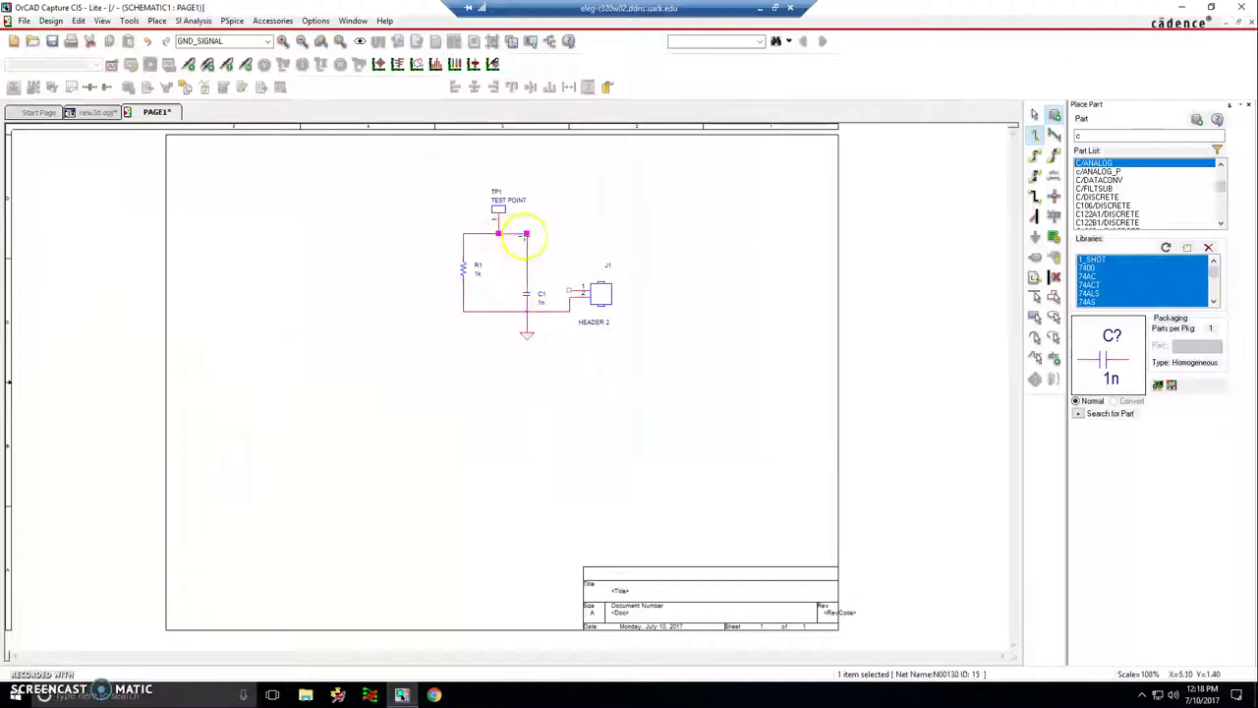
left_click(528, 233)
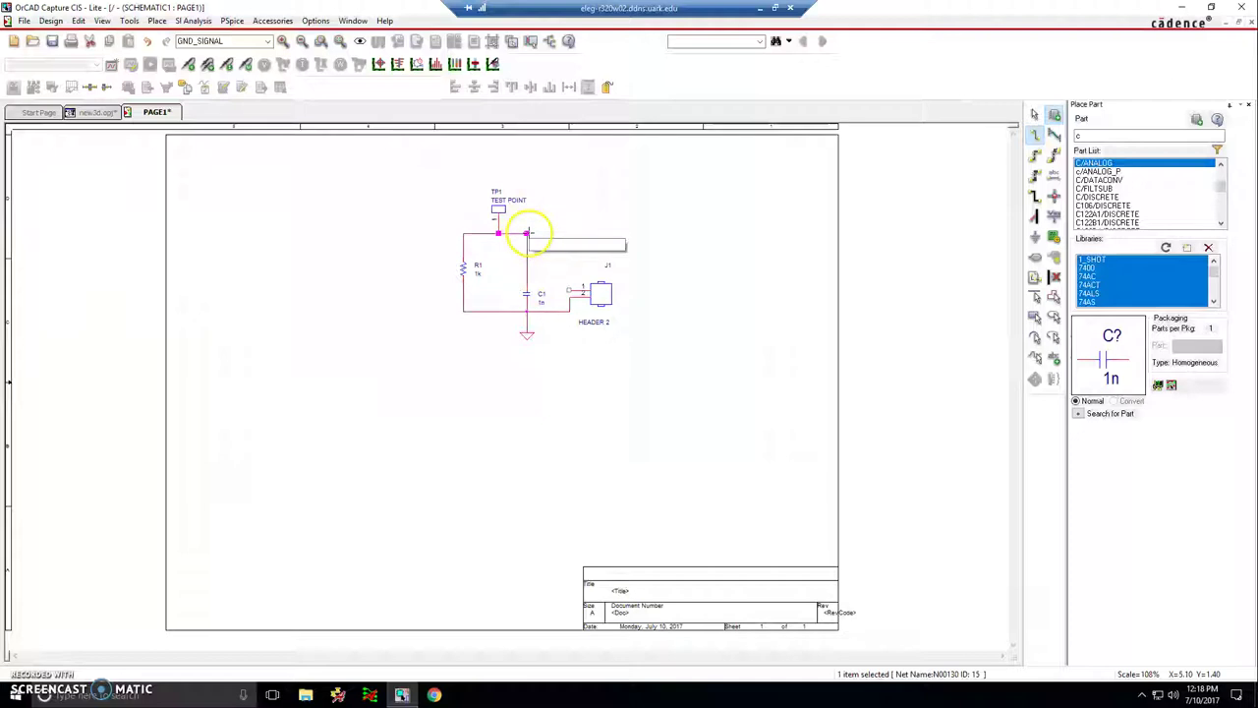
left_click(569, 292)
right_click(621, 231)
left_click(623, 229)
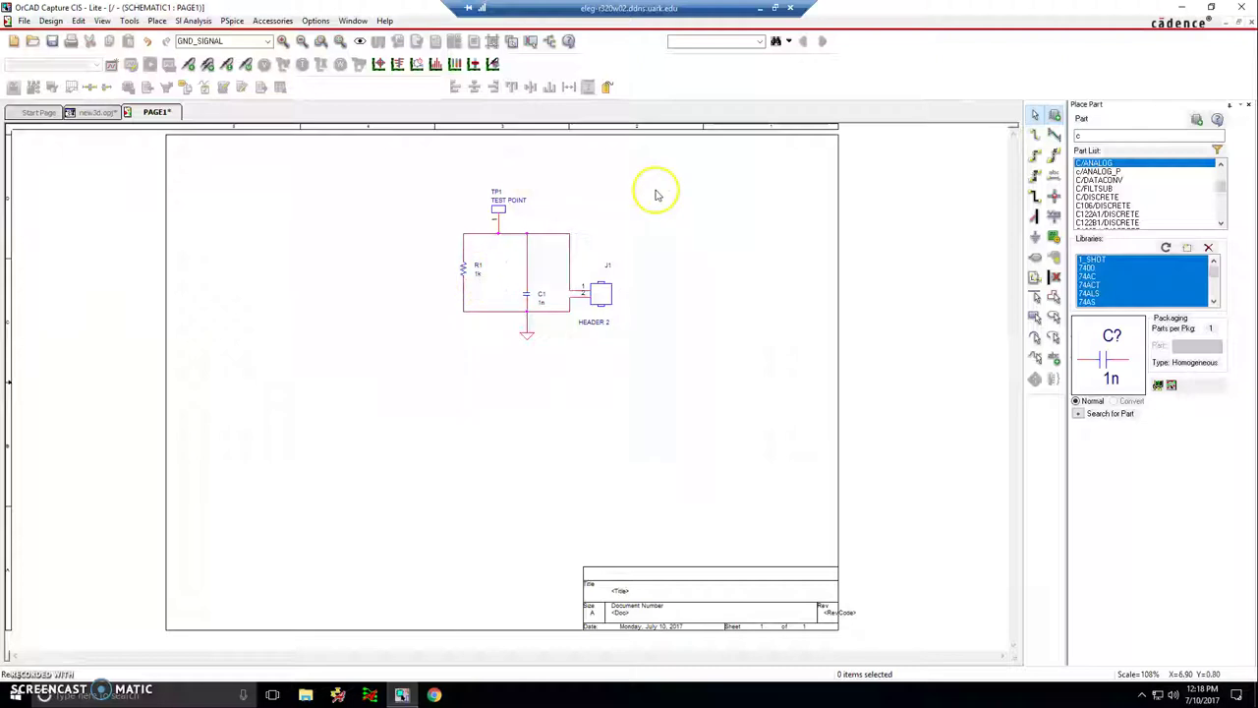
- Change C1's value from 1n to 4.7uF and save the design
double_click(543, 303)
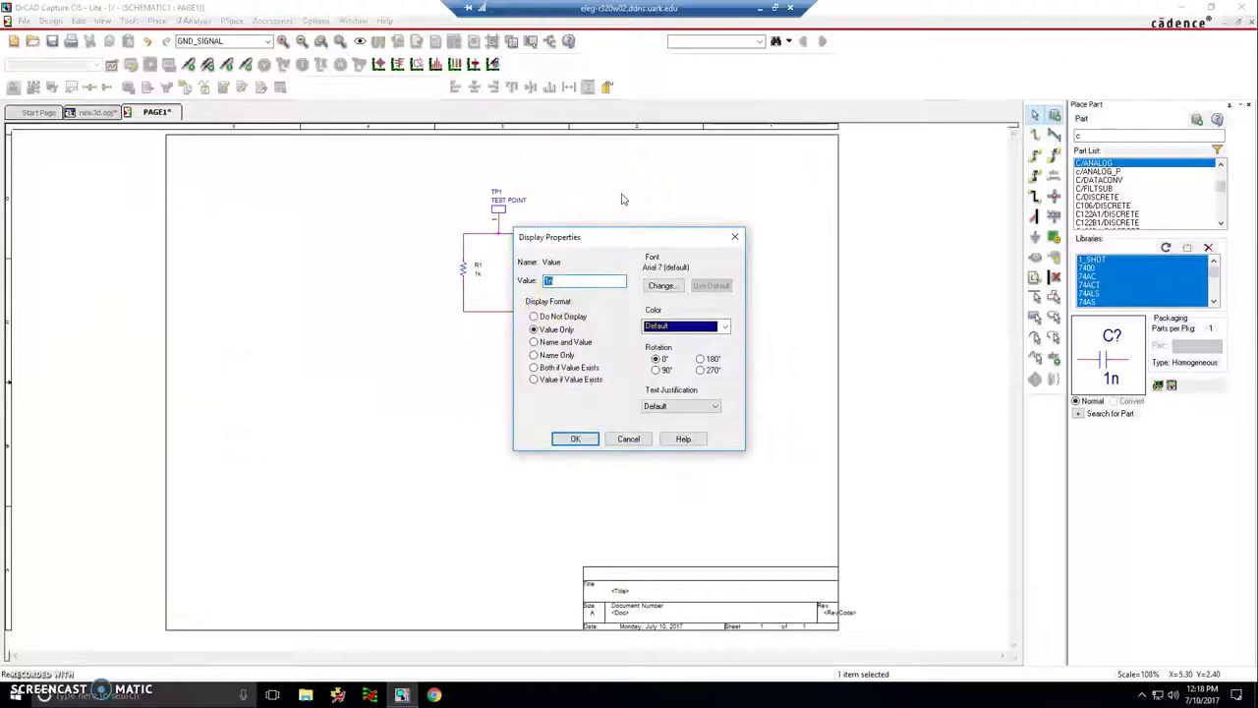
key("BackSpace")
type("4.7uF")
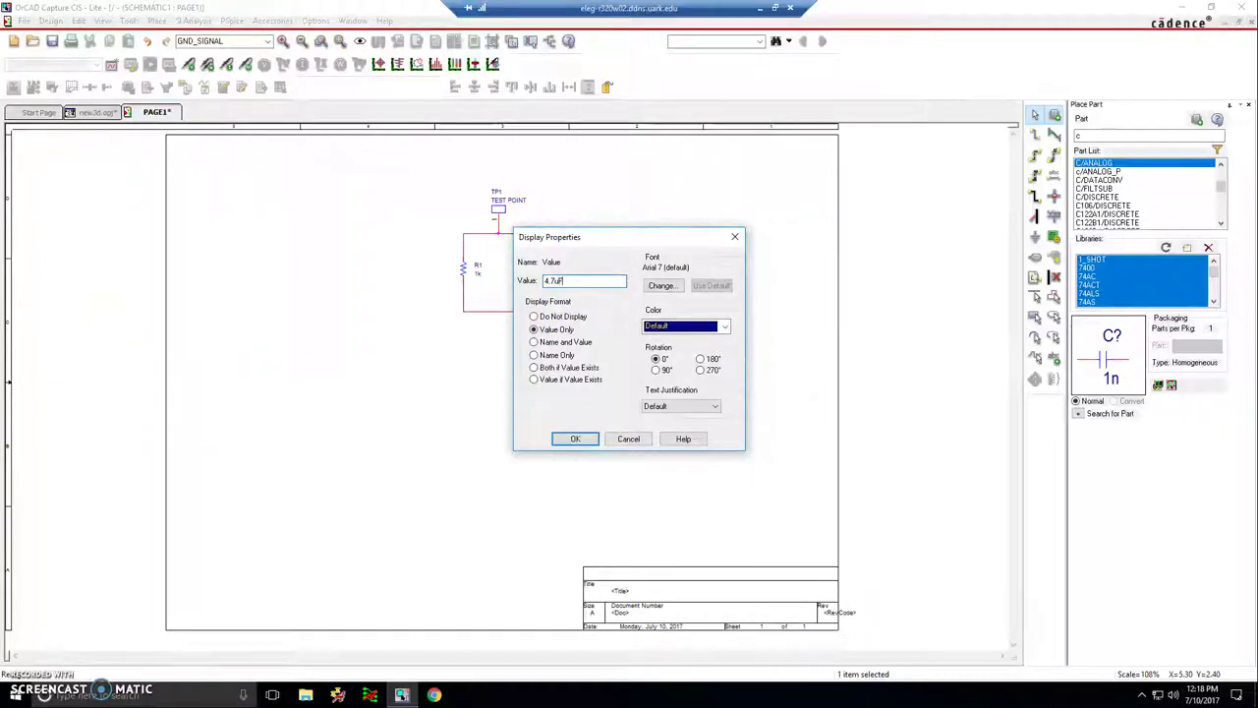
key("Return")
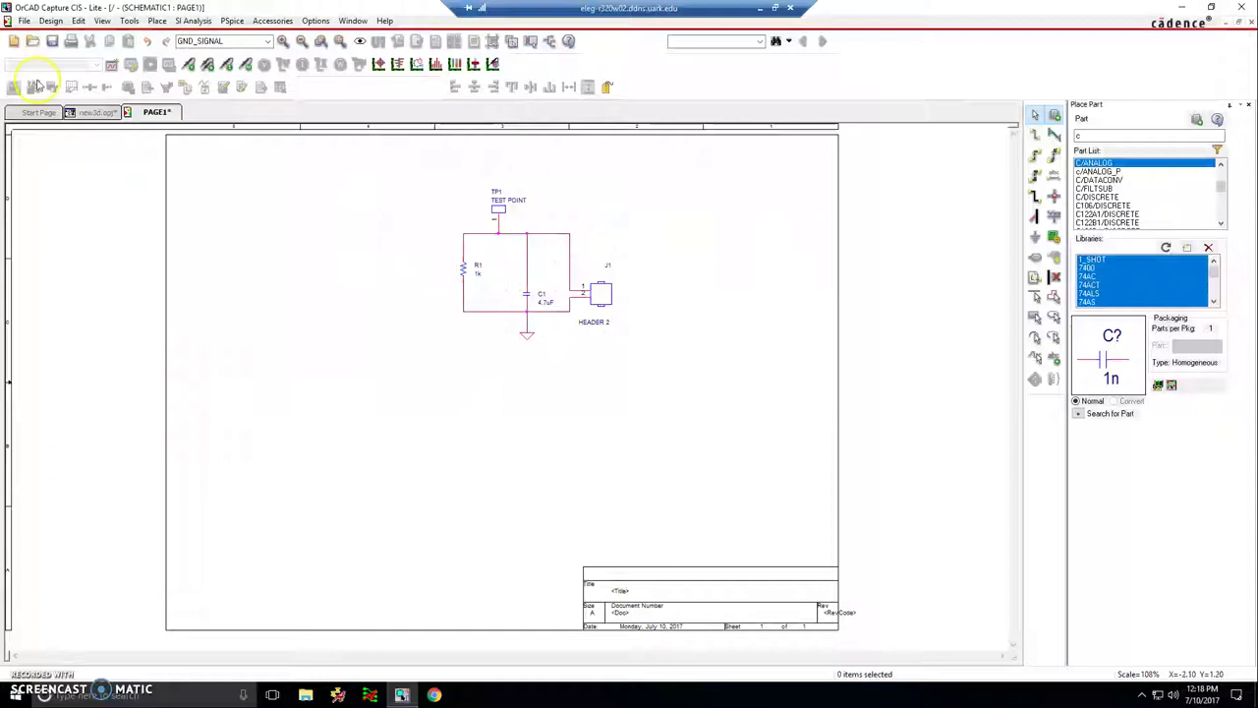
left_click(52, 42)
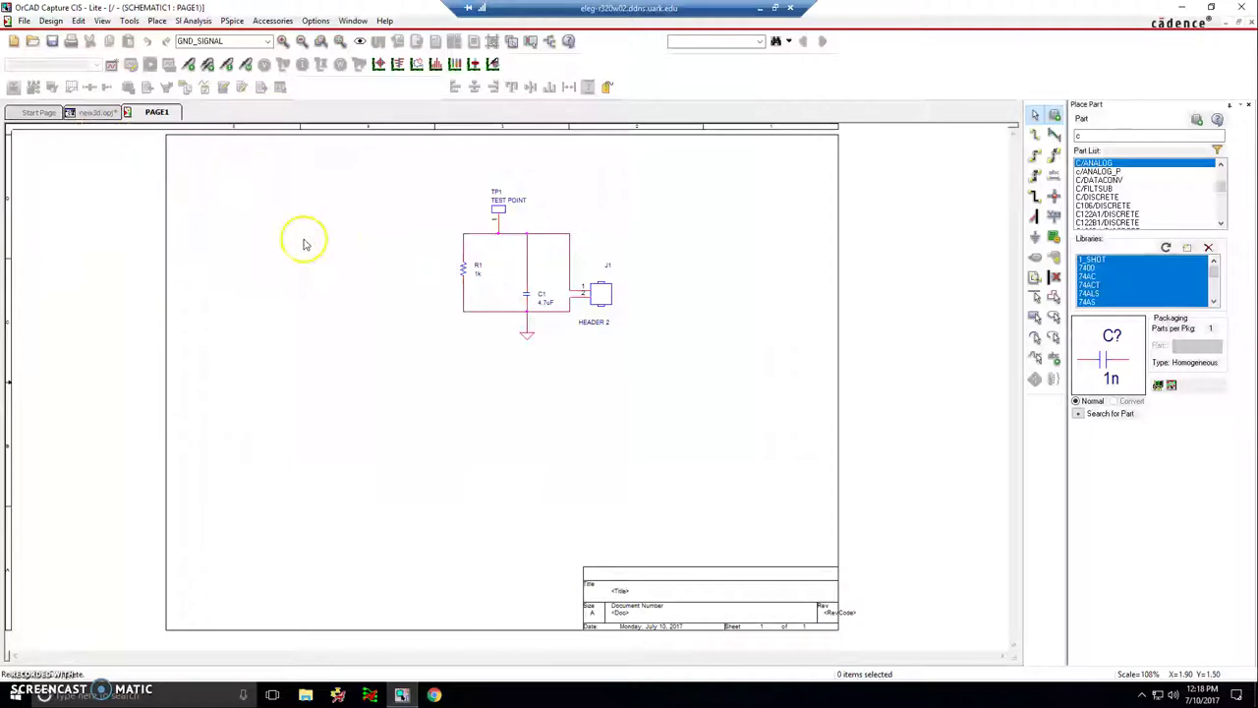
- Open the Property Editor for all parts and set R1's PCB footprint to res400
key("ctrl+a")
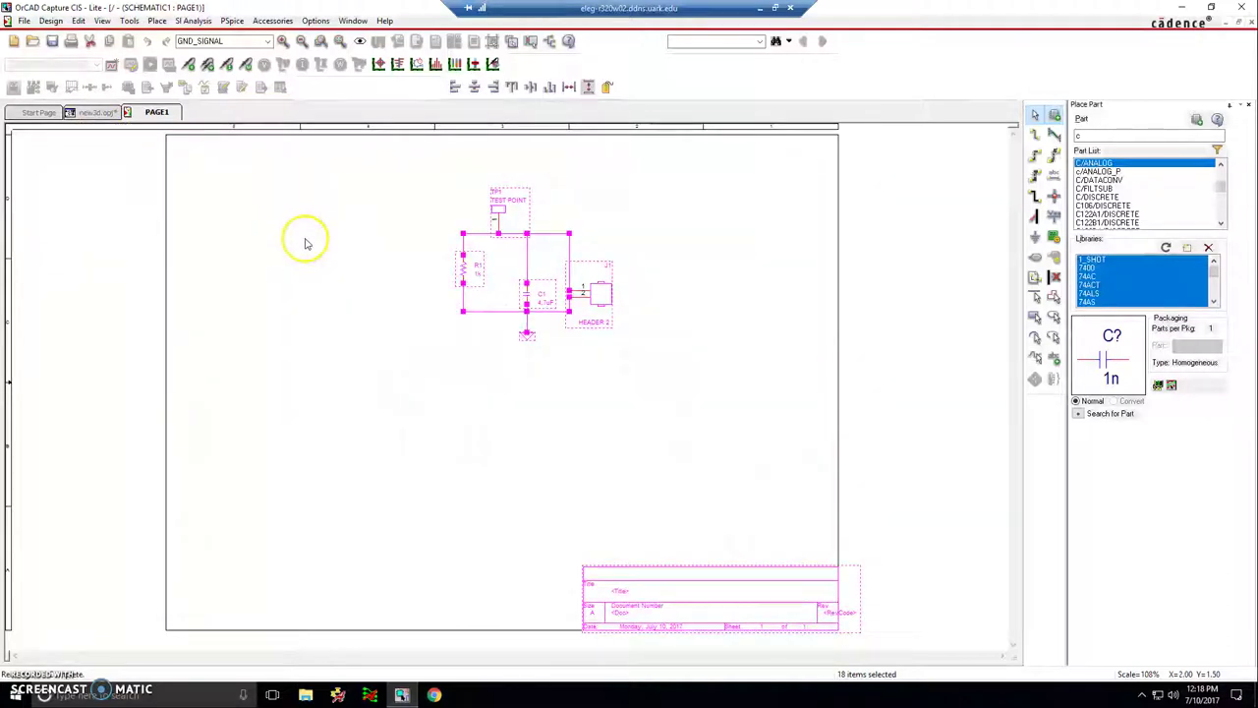
key("ctrl+e")
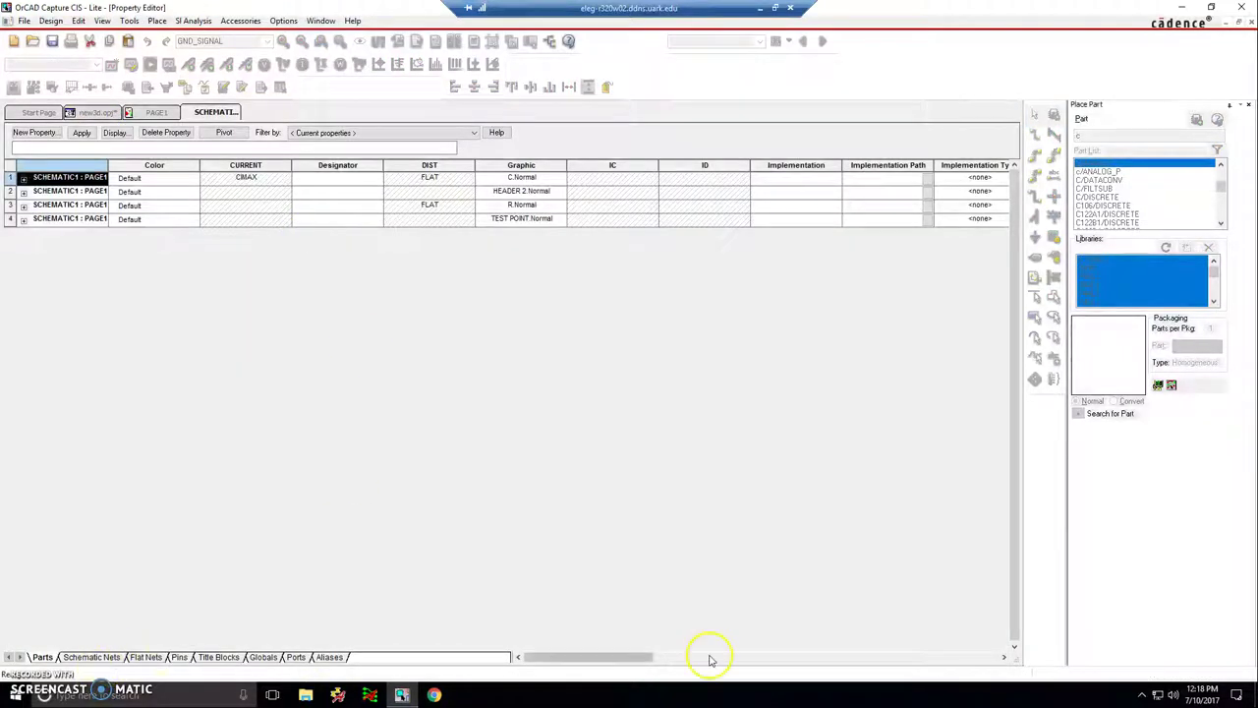
left_click_drag(592, 657, 771, 647)
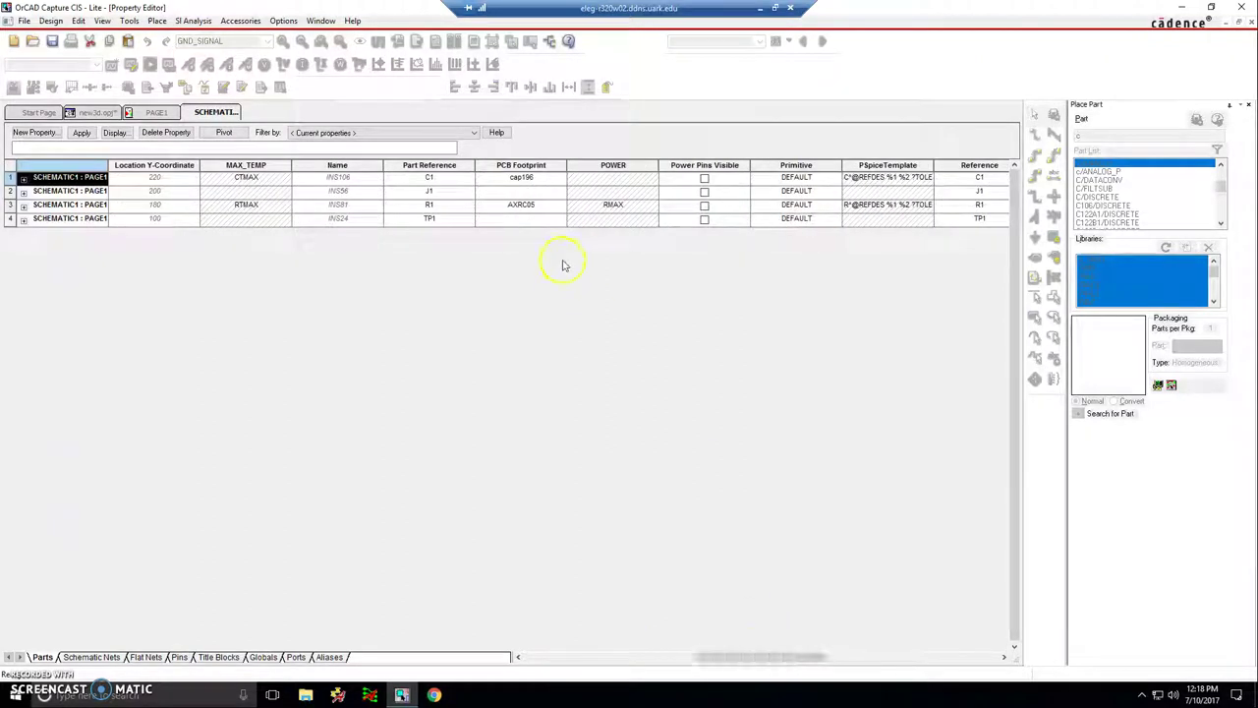
left_click(558, 207)
type("res")
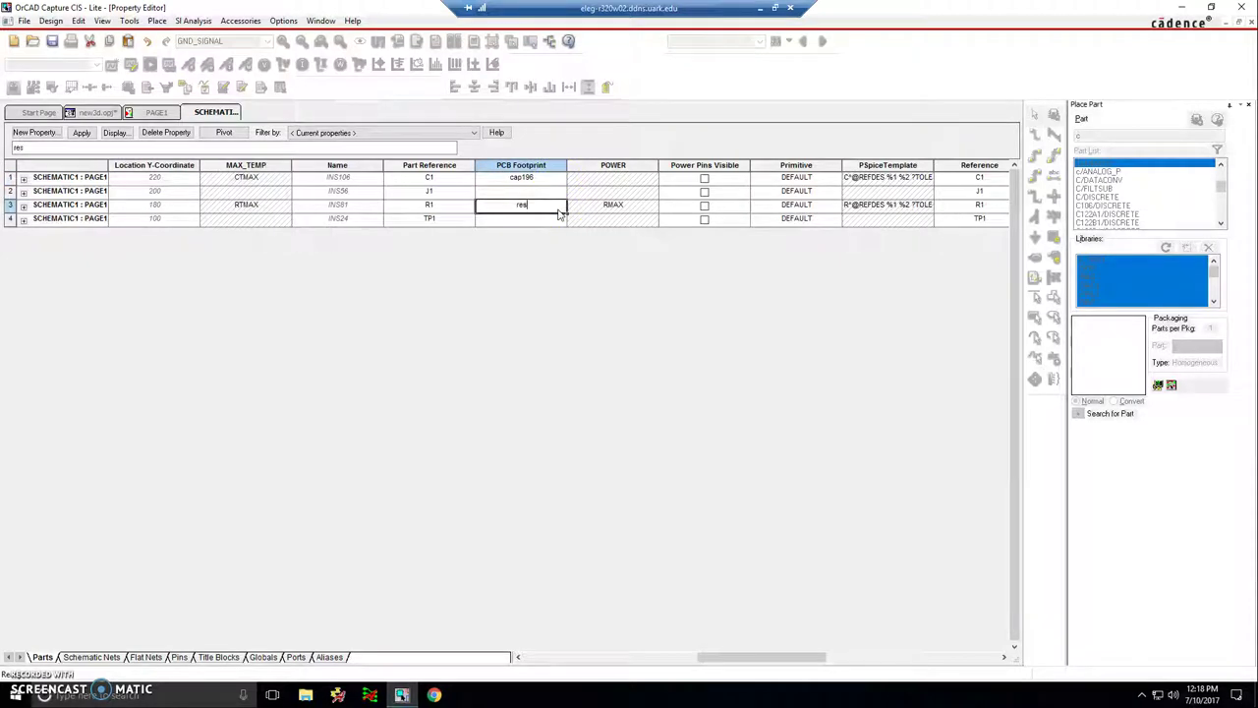
type("400")
key("Tab")
- Set TP1's footprint to jumper1 and J1's to jumper2, then save
left_click(557, 213)
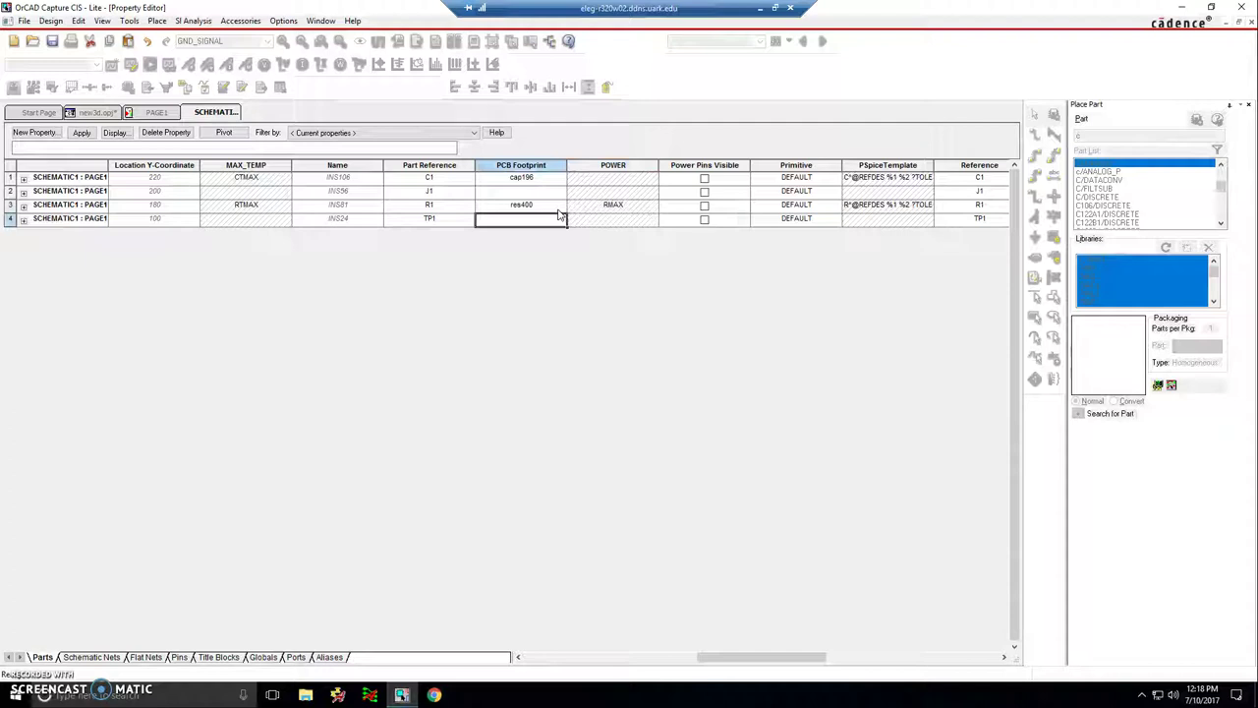
type("jumper1")
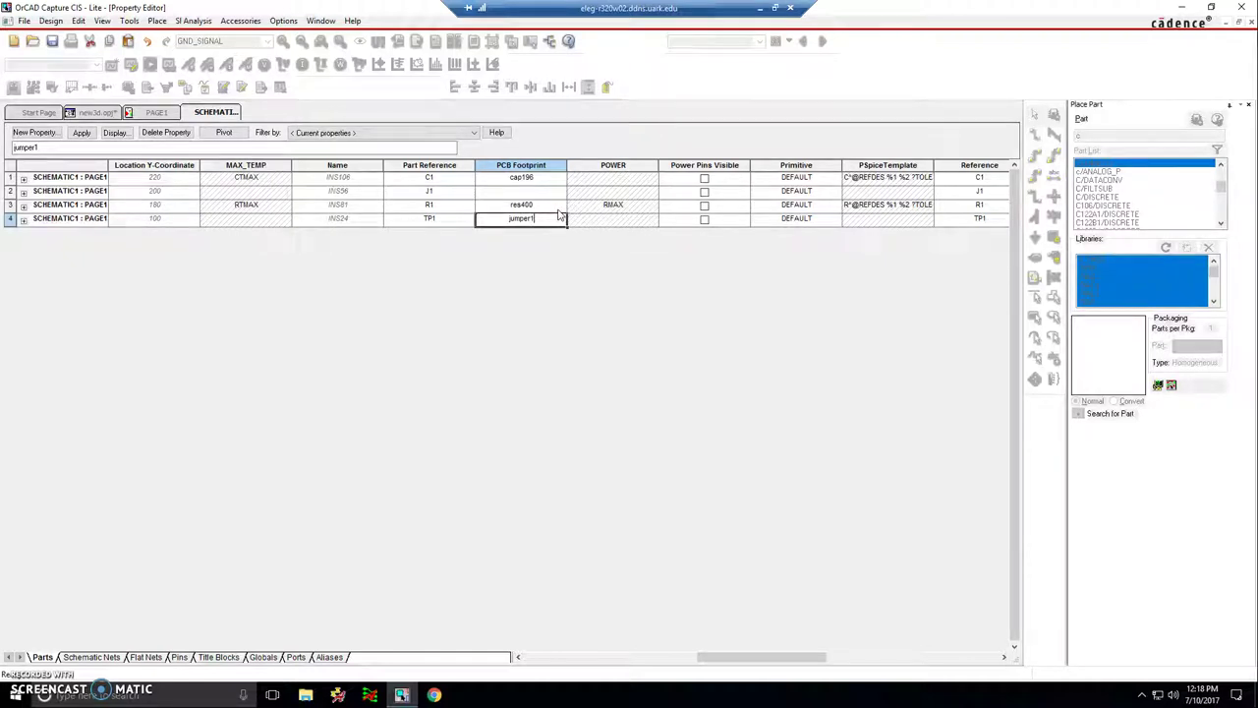
key("Tab")
key("Up")
key("Up")
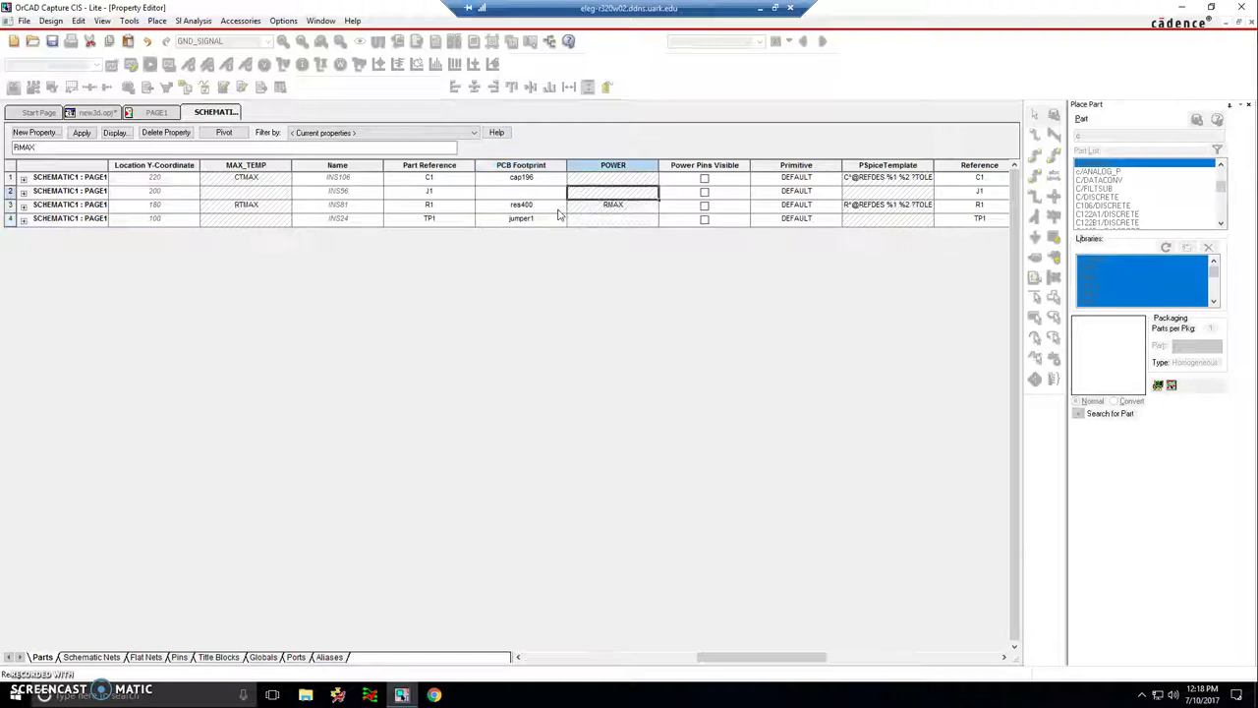
key("Left")
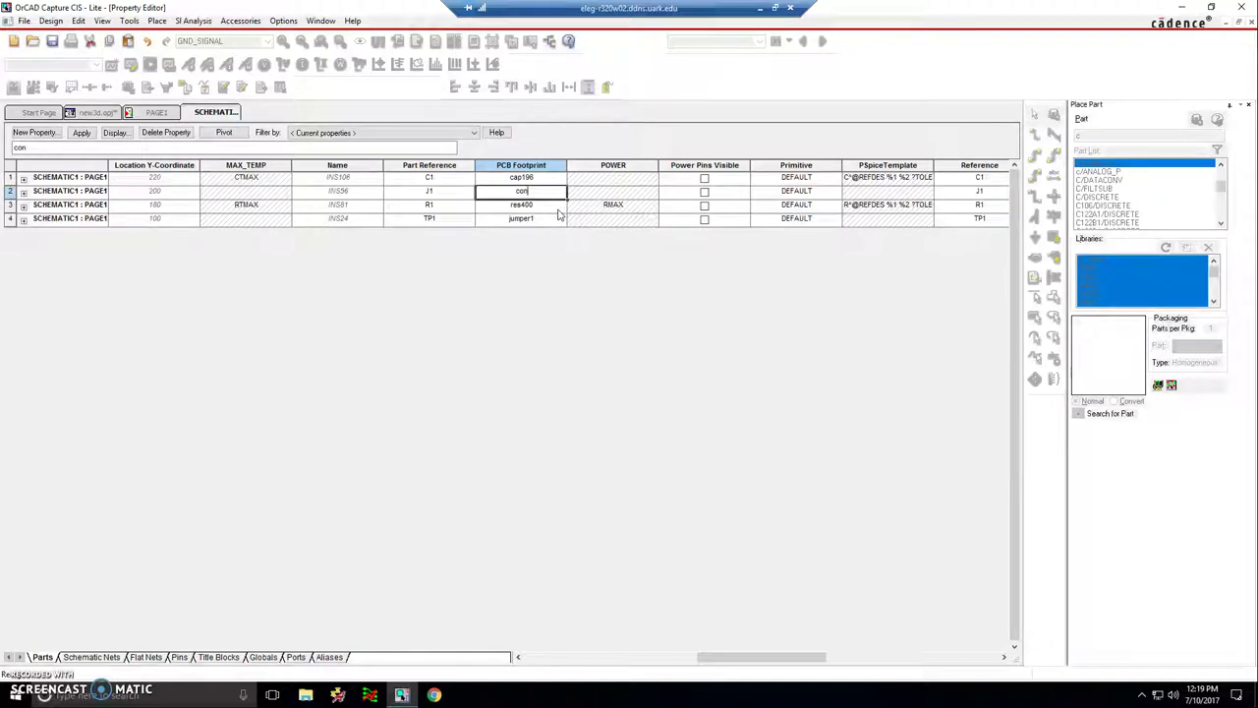
key("Tab")
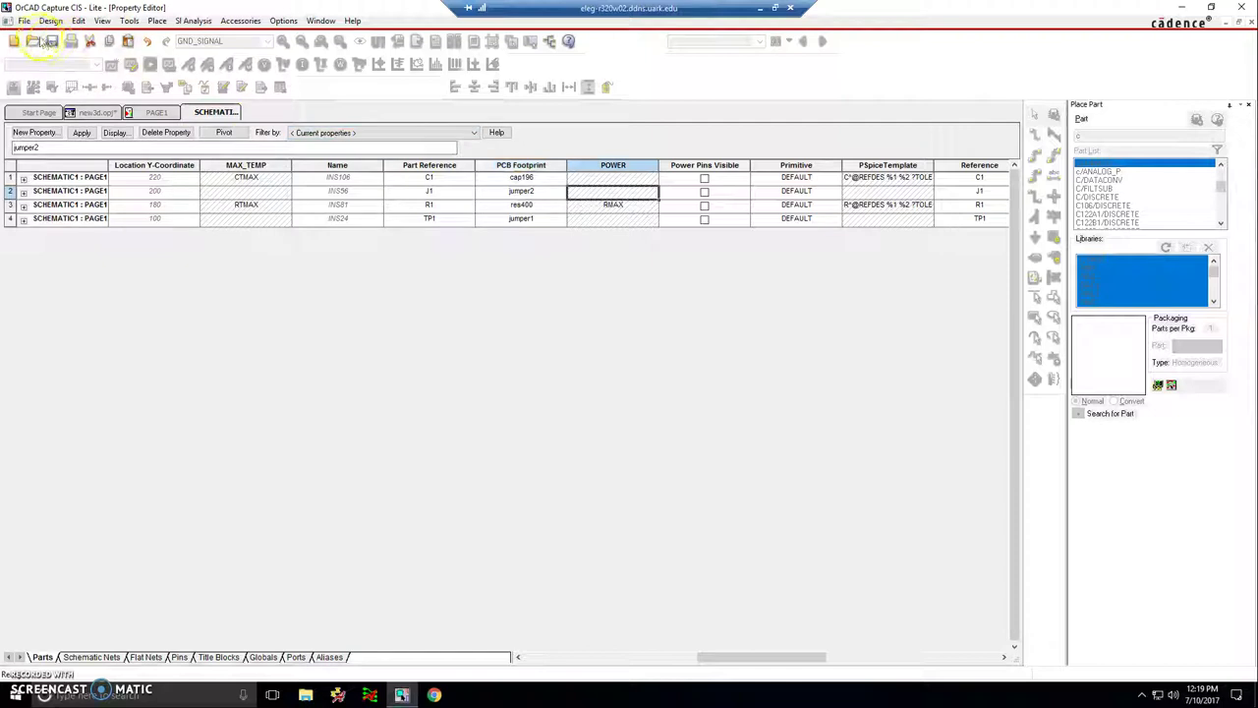
left_click(51, 42)
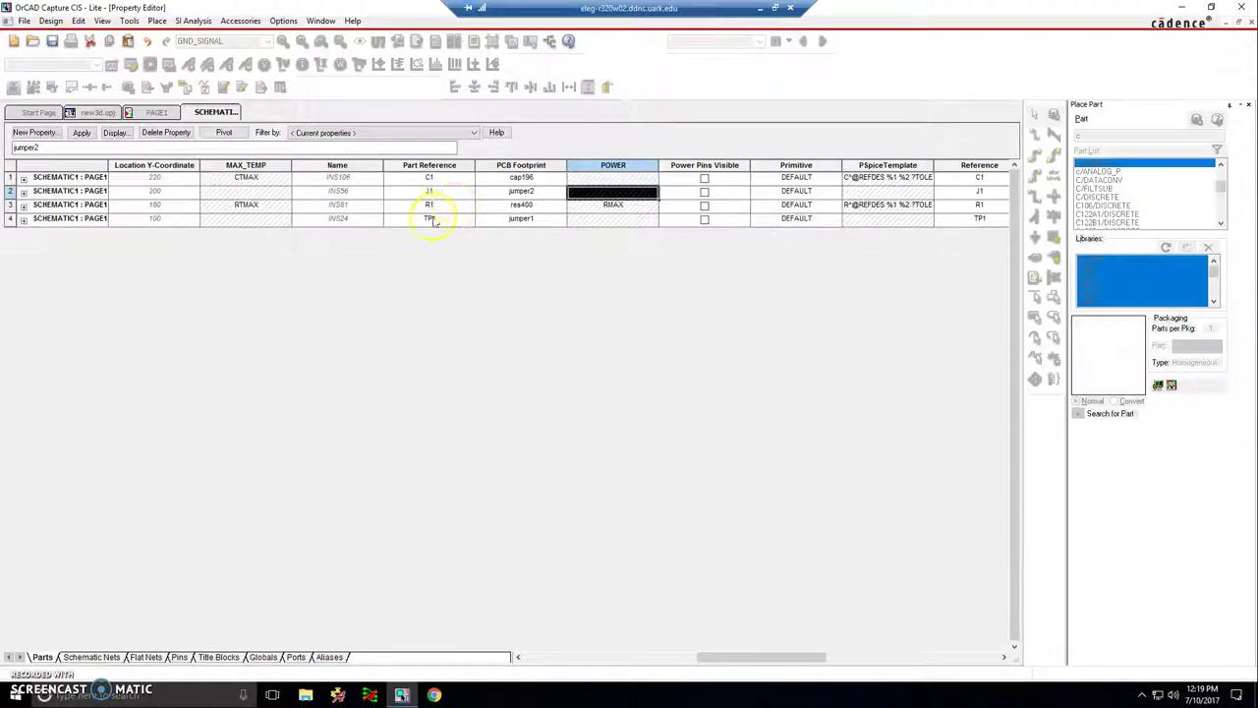
- In the project manager, expand the new3d design and SCHEMATIC1 and select PAGE1
left_click(154, 112)
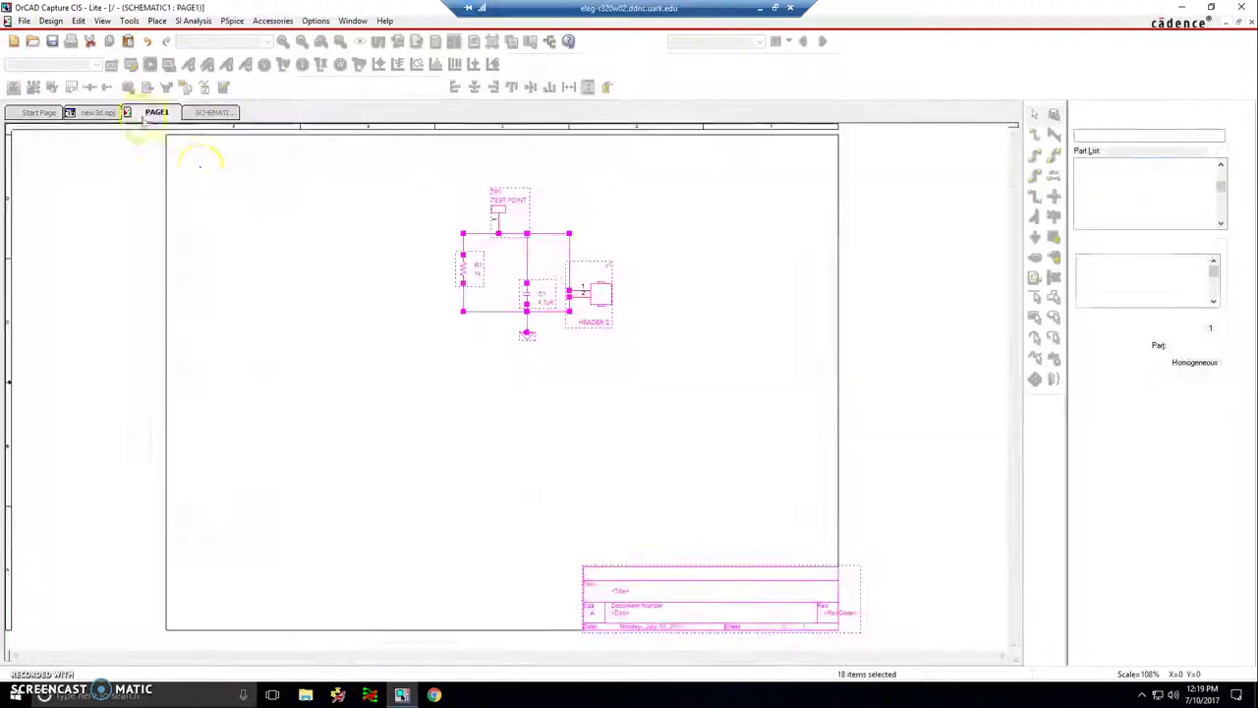
left_click(447, 310)
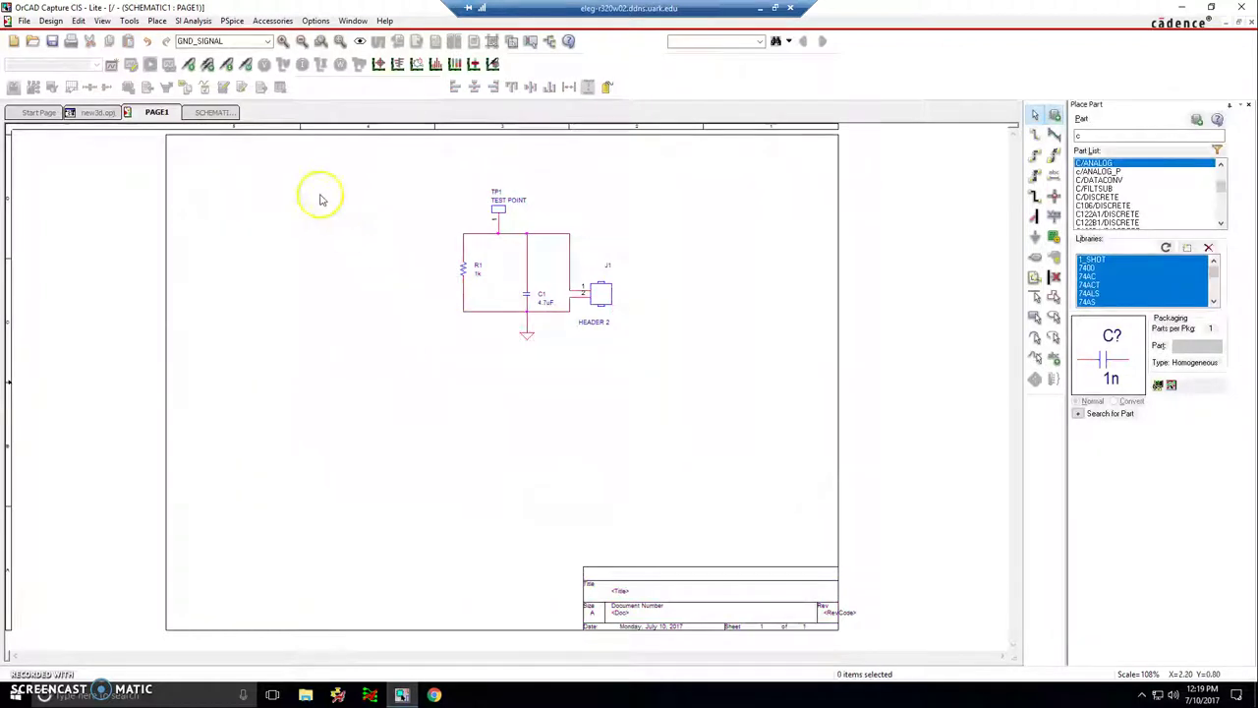
left_click(98, 112)
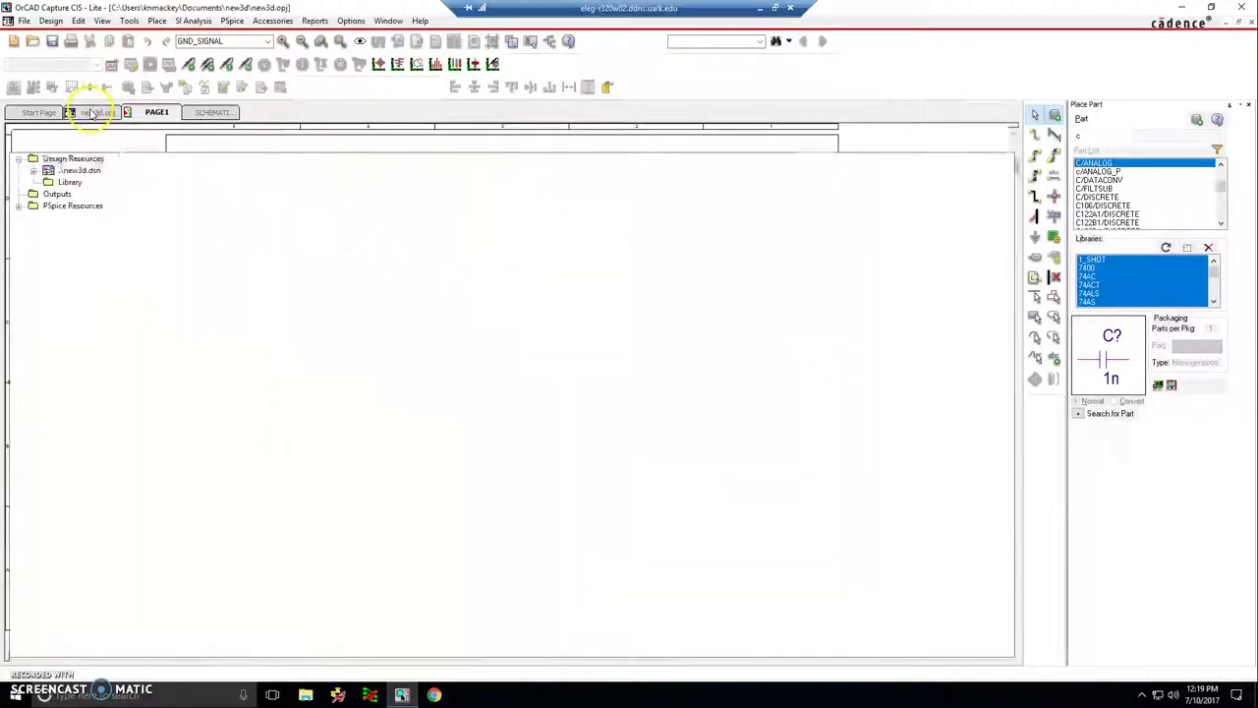
left_click(34, 171)
double_click(83, 183)
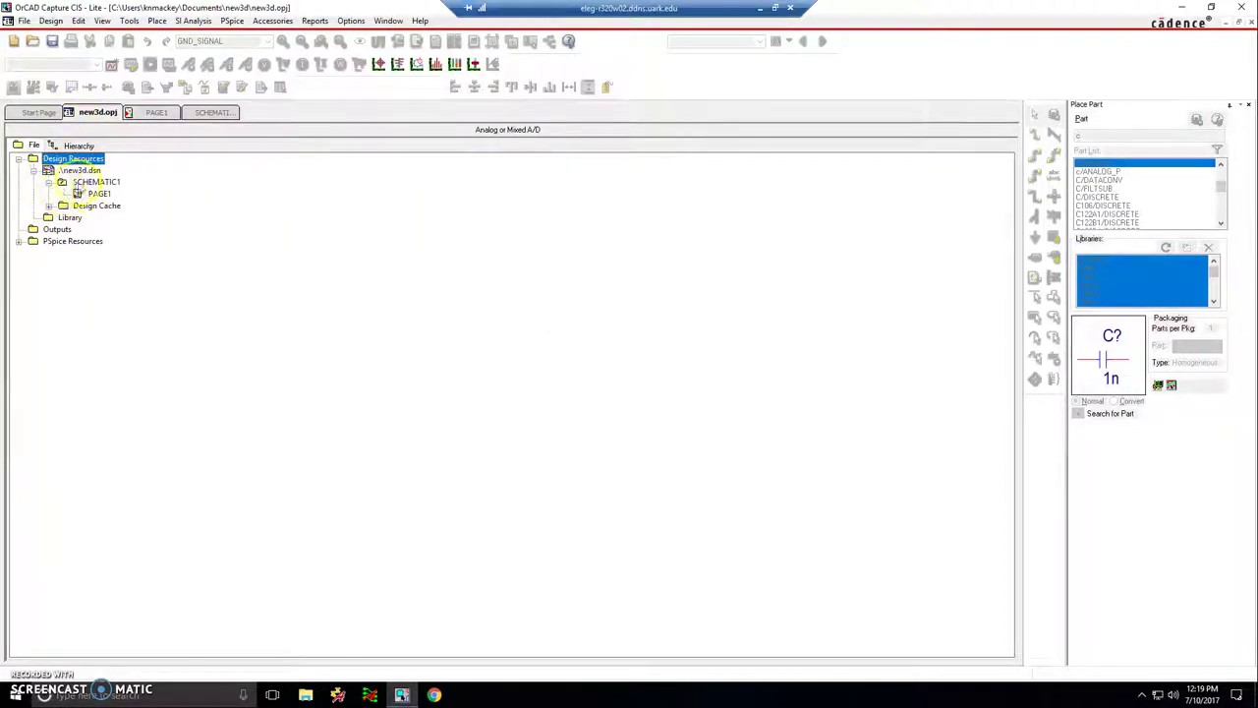
left_click(98, 193)
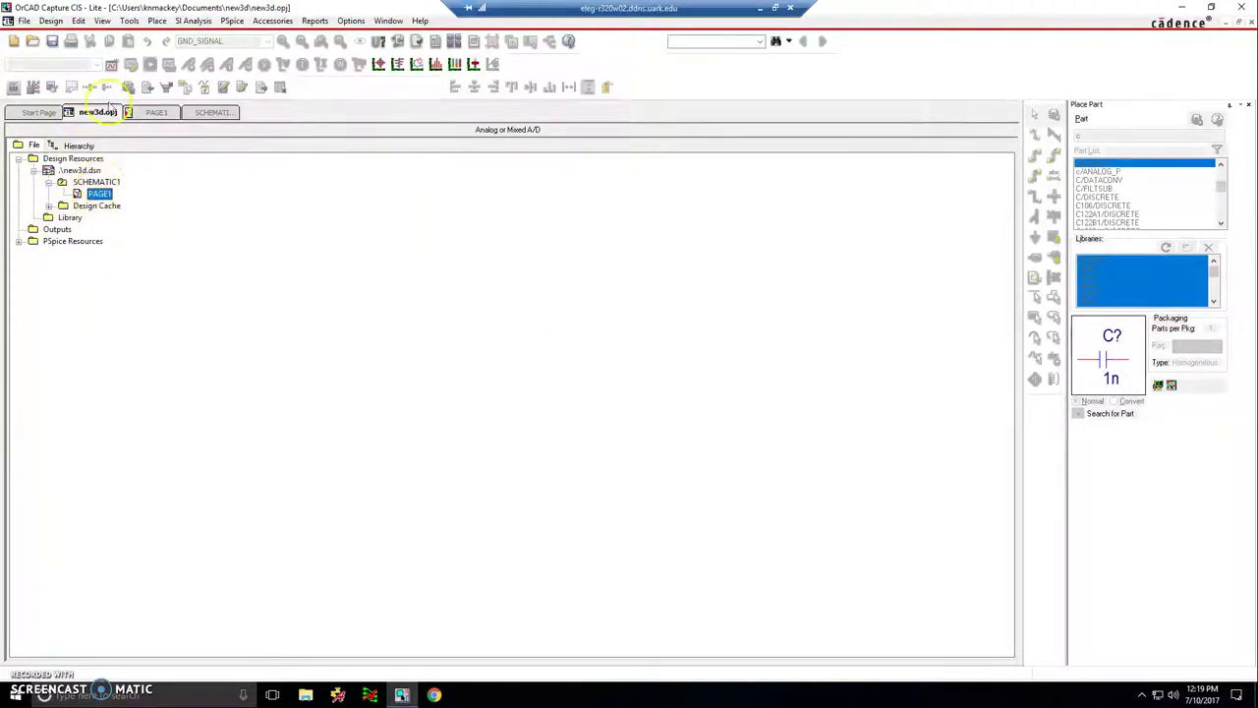
- Create the netlist with PCB Editor board creation, opening it in PCB Editor and creating the allegro folder
left_click(129, 21)
left_click(163, 121)
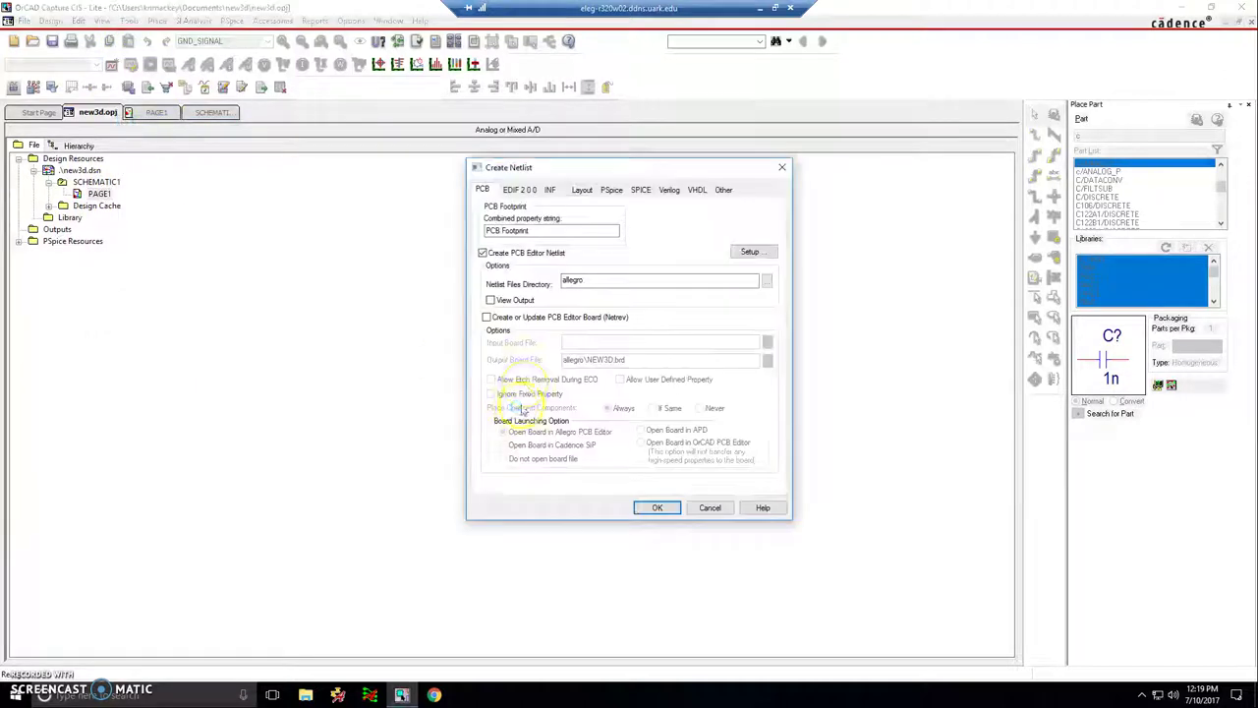
left_click(546, 317)
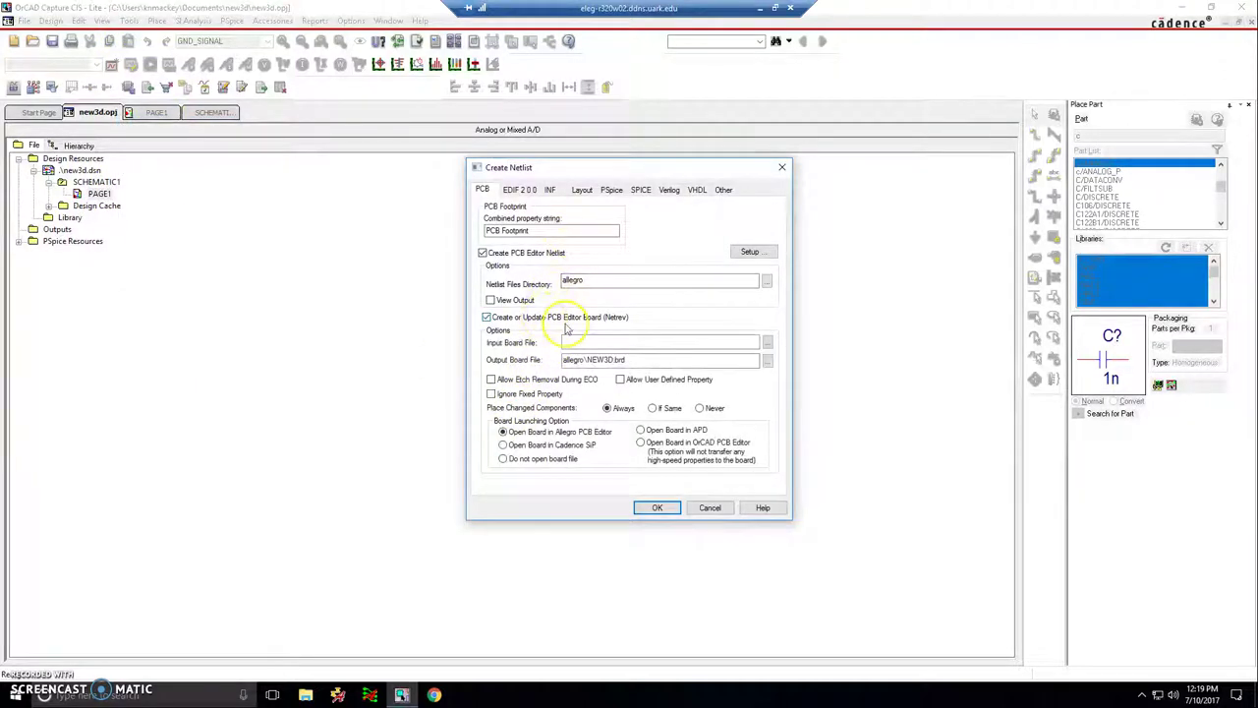
left_click(670, 444)
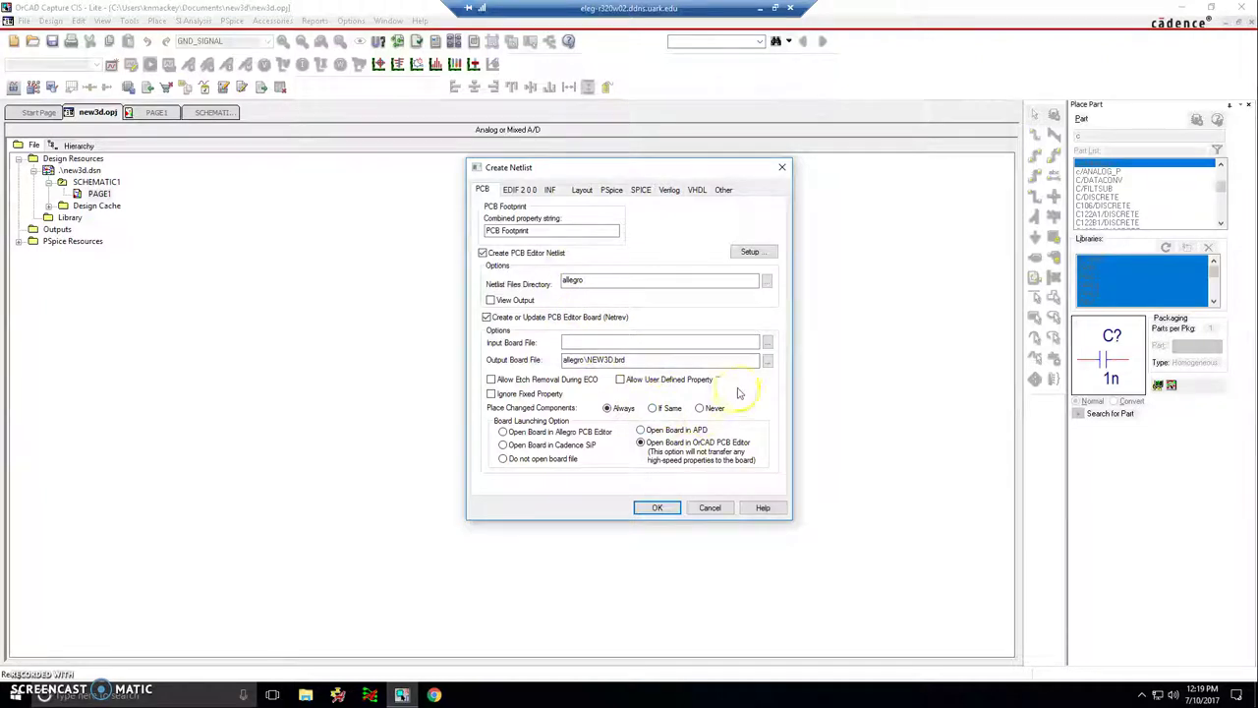
left_click(657, 509)
left_click(665, 384)
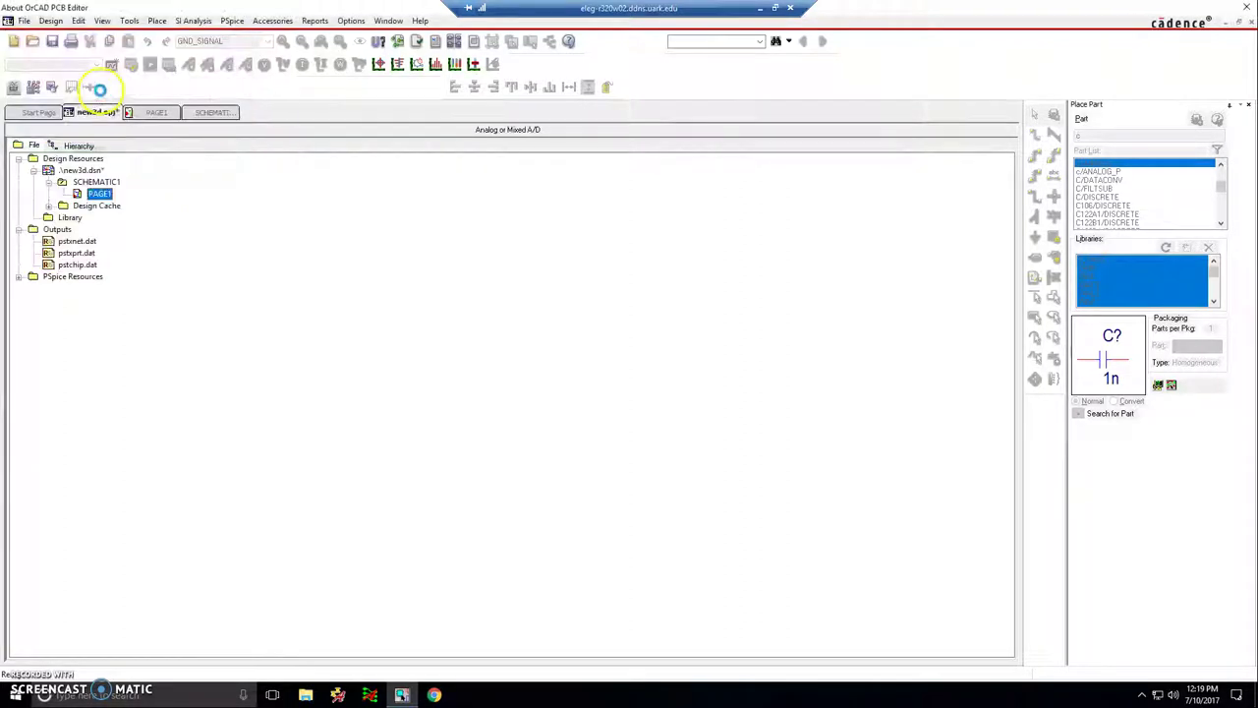
- Accept the license prompt so PCB Designer opens NEW3D.brd, then return to Capture
left_click(655, 397)
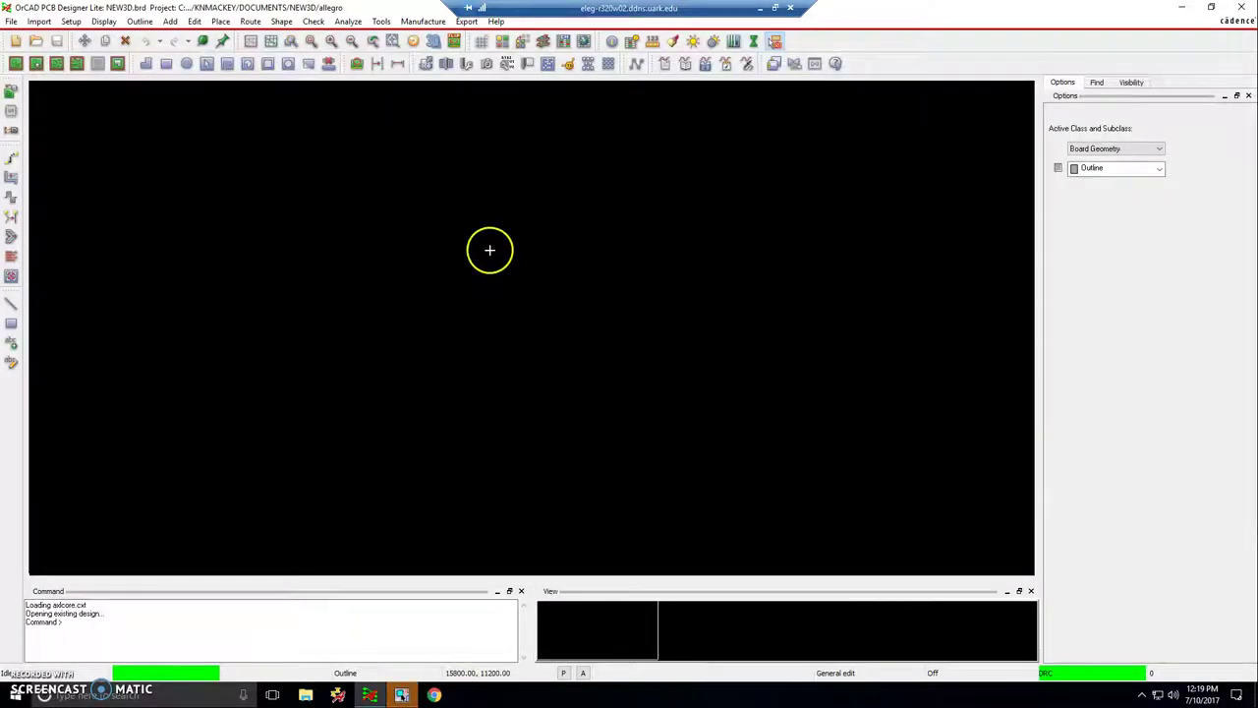
left_click(403, 692)
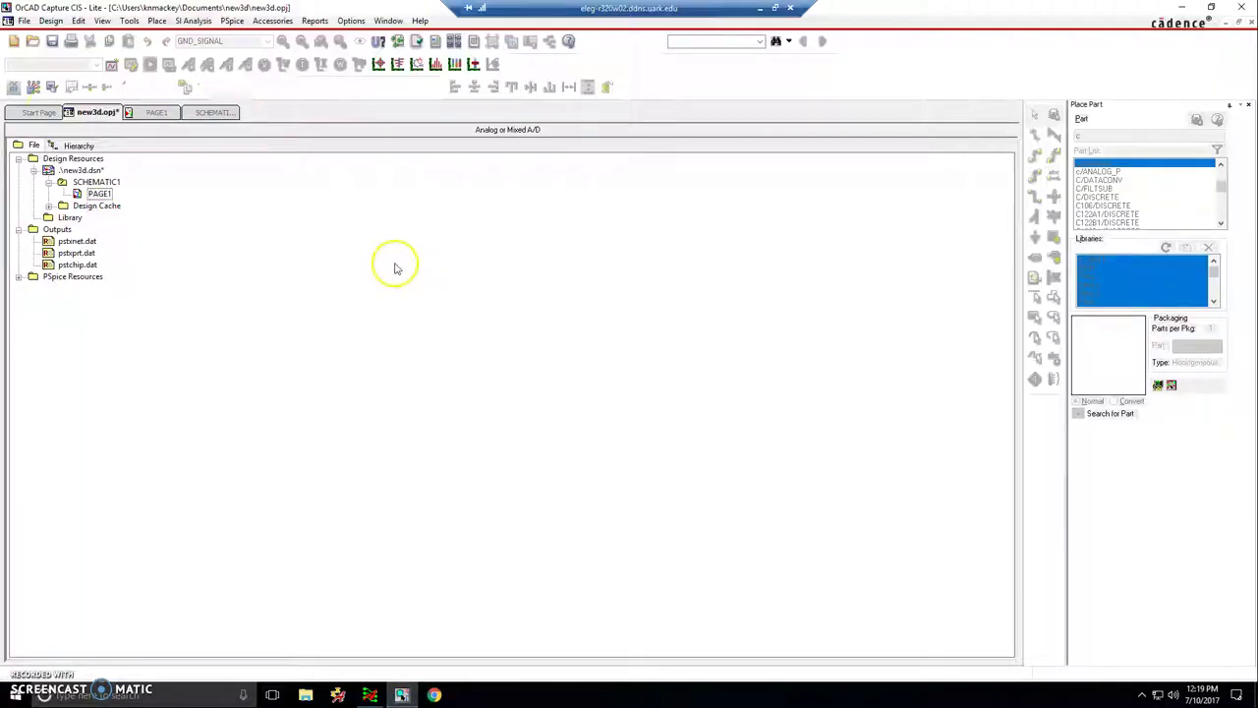
- Select all schematic parts and check footprints cap196, jumper2, res400 and jumper1 in the Property Editor
left_click(157, 112)
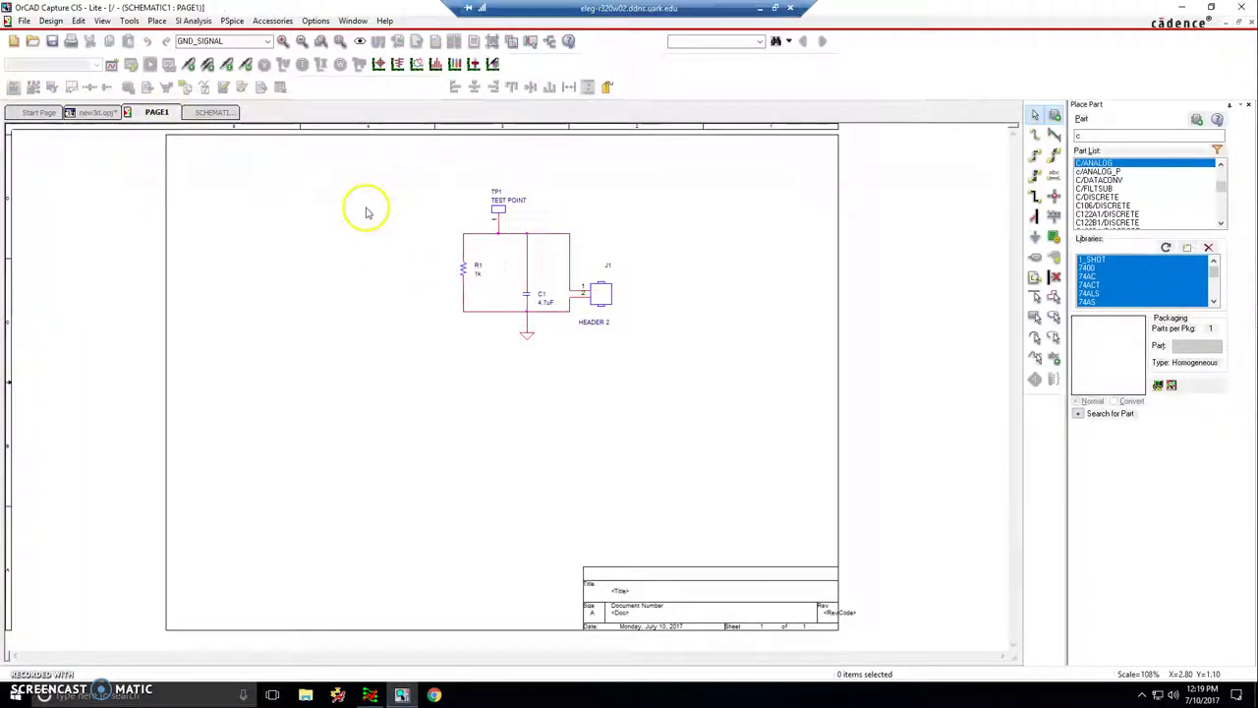
key("ctrl+a")
key("ctrl+e")
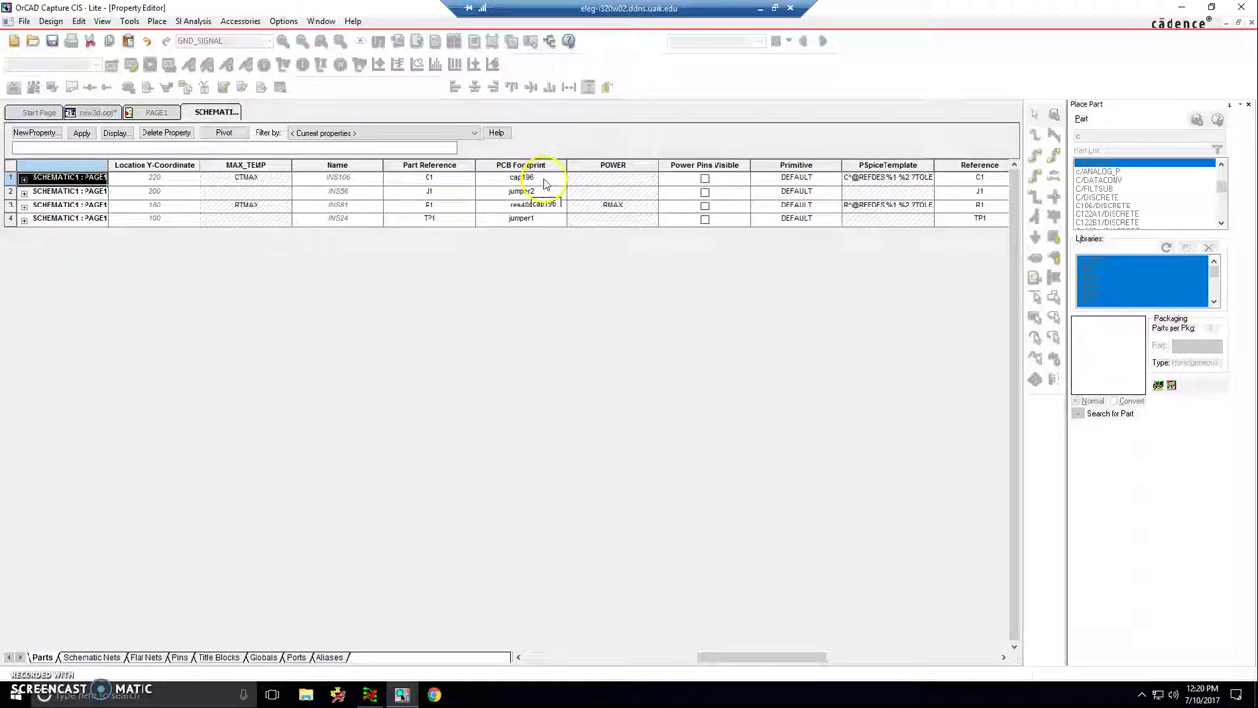
left_click(562, 179)
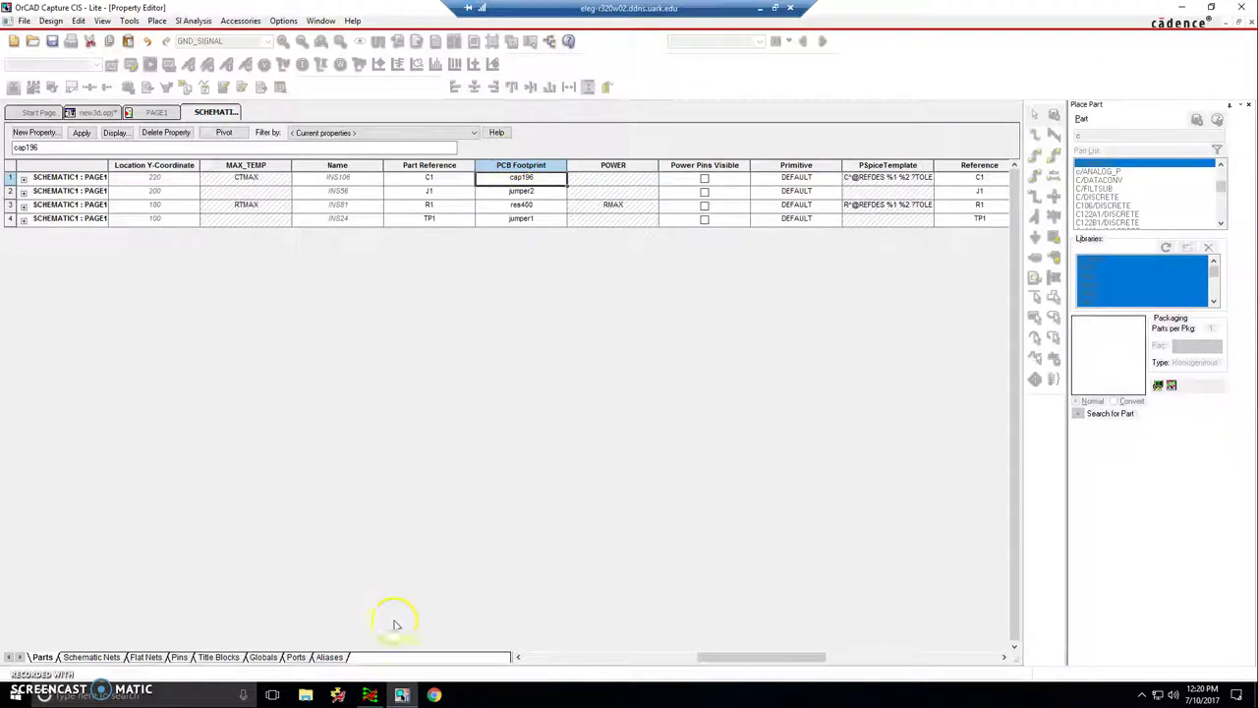
- In PCB Designer, open the Place Manually dialog on its Placement List
left_click(370, 694)
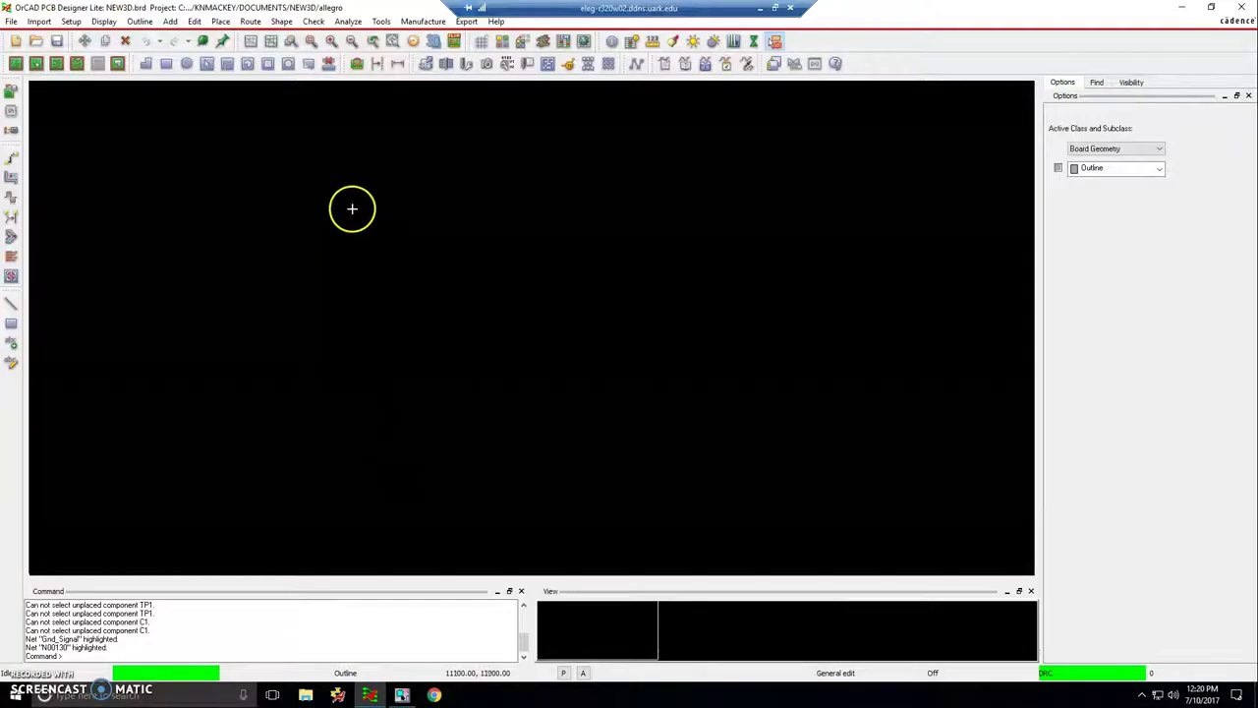
left_click(352, 208)
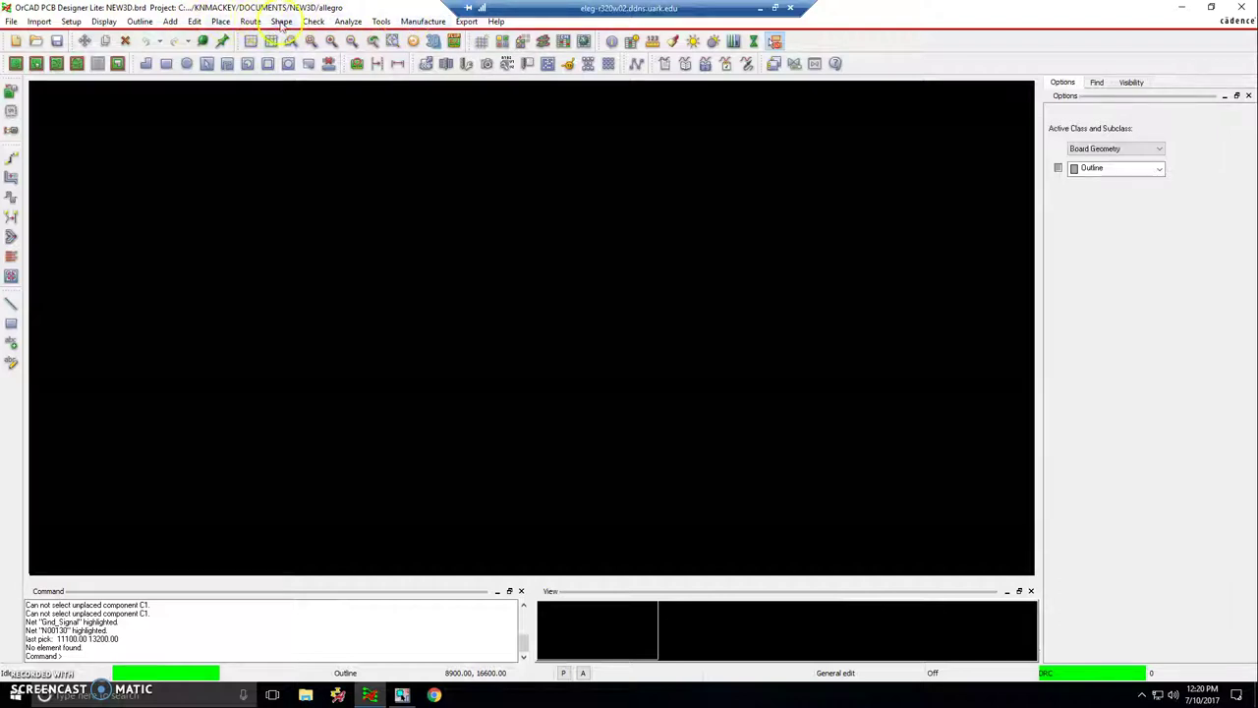
left_click(220, 22)
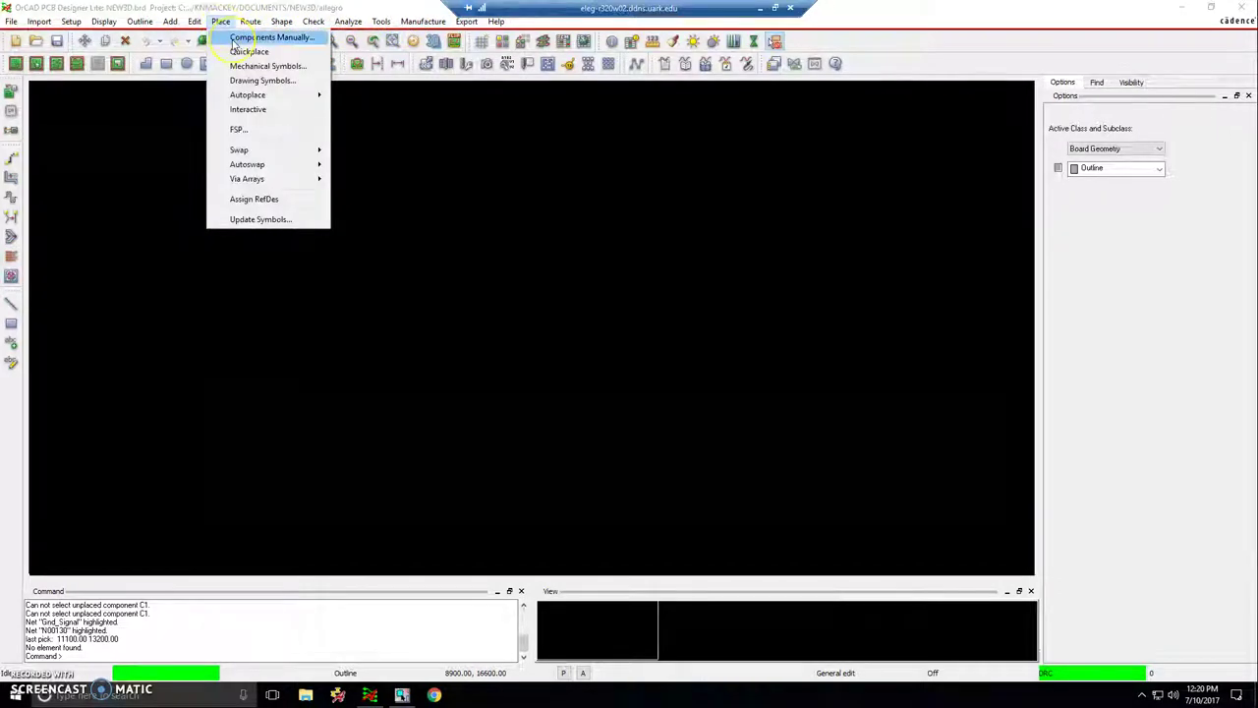
left_click(235, 40)
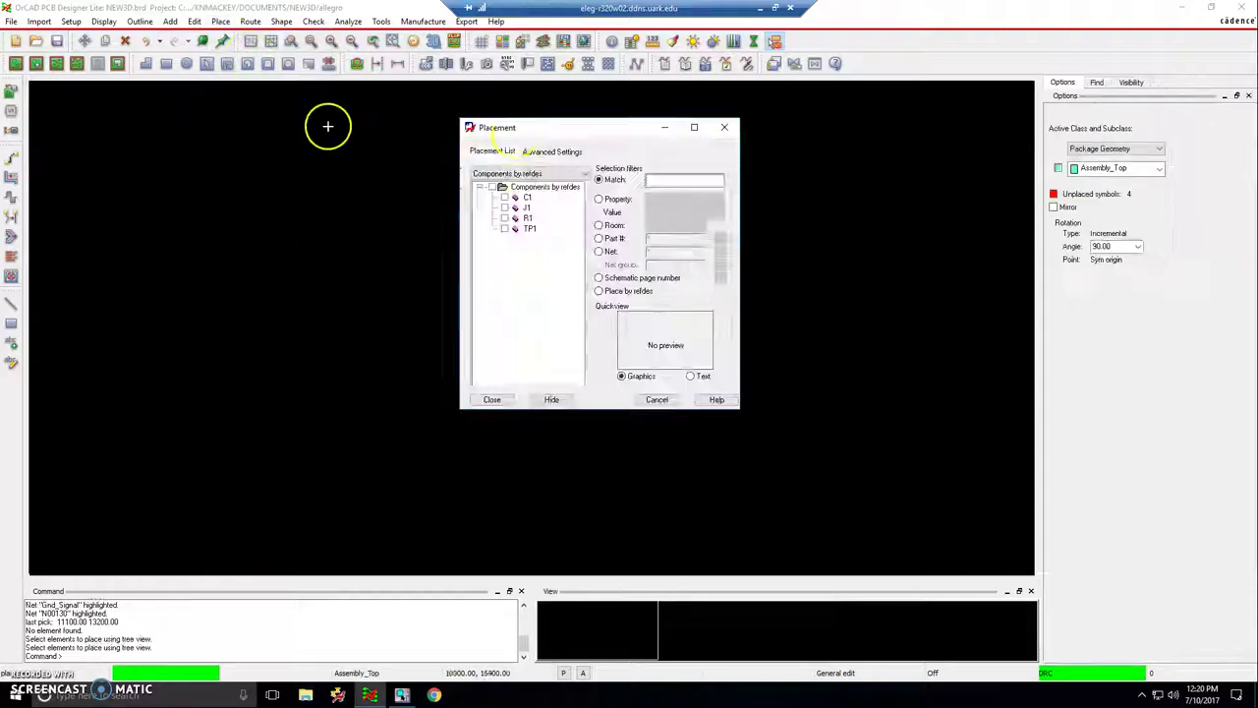
left_click(541, 153)
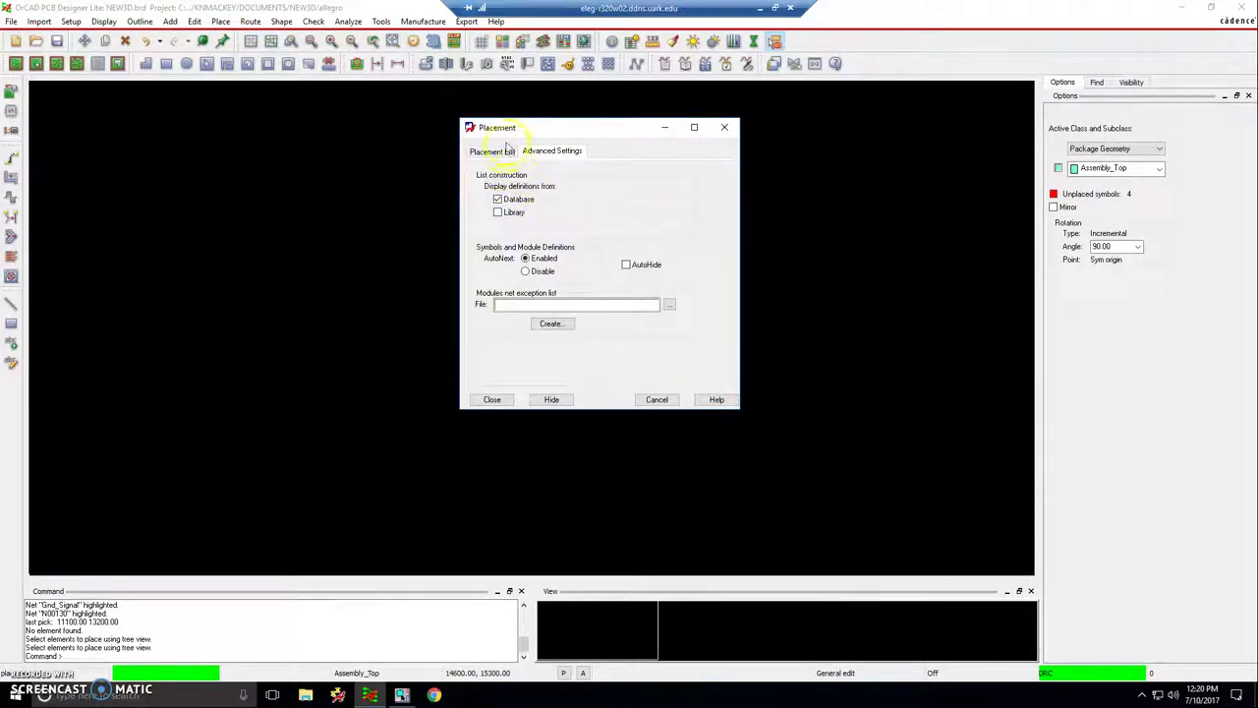
left_click(505, 152)
- Tick C1, J1, R1 and TP1 in the Placement List
left_click(505, 198)
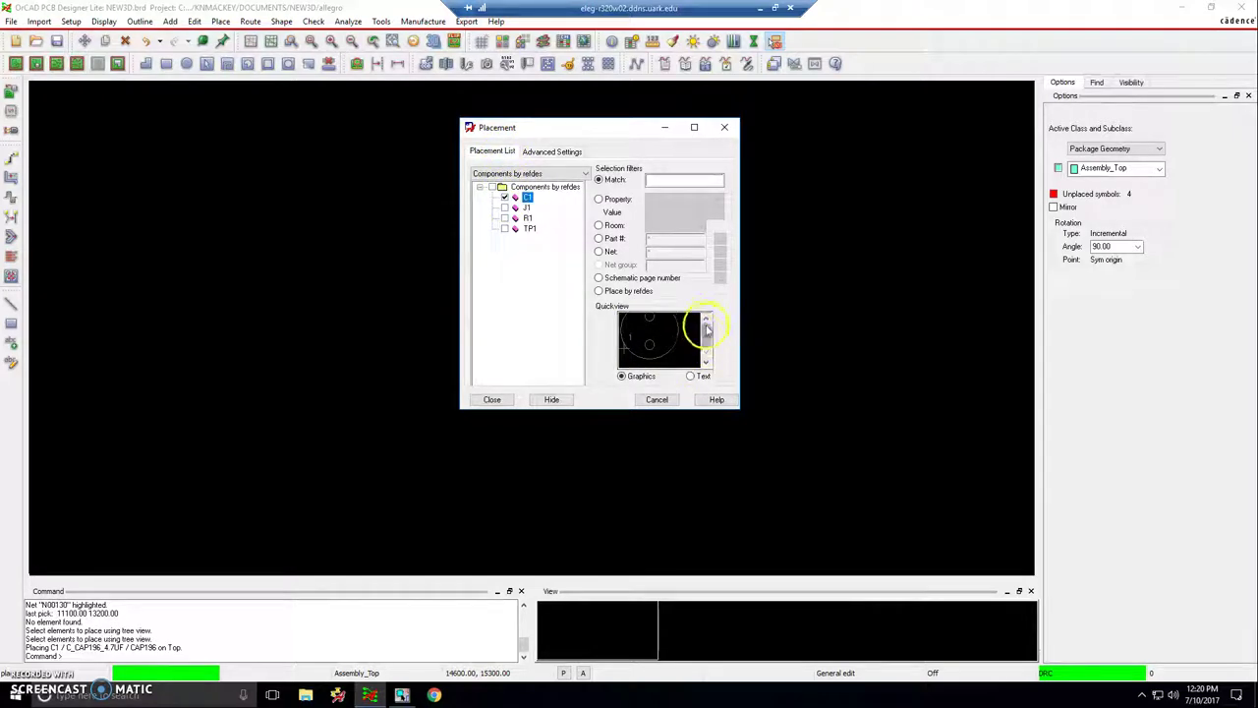
mouse_move(701, 324)
left_mouse_down()
mouse_move(704, 344)
mouse_move(701, 325)
left_mouse_up()
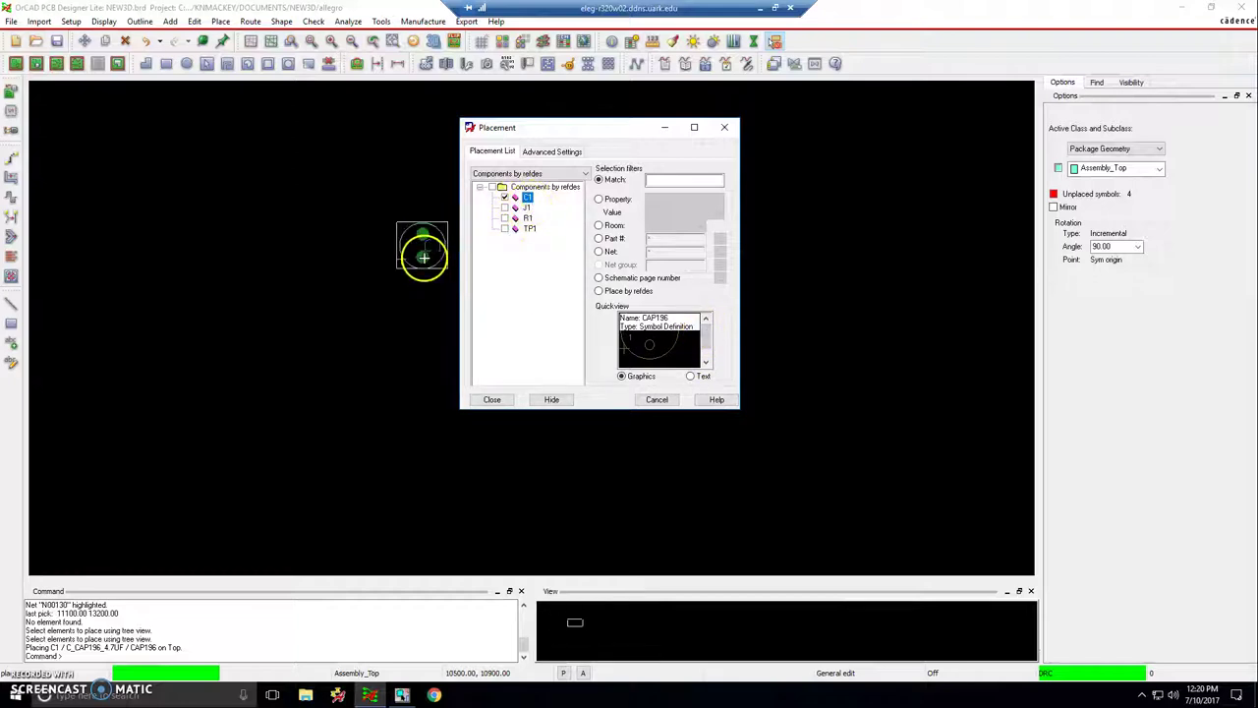
scroll(384, 269, "down", 4)
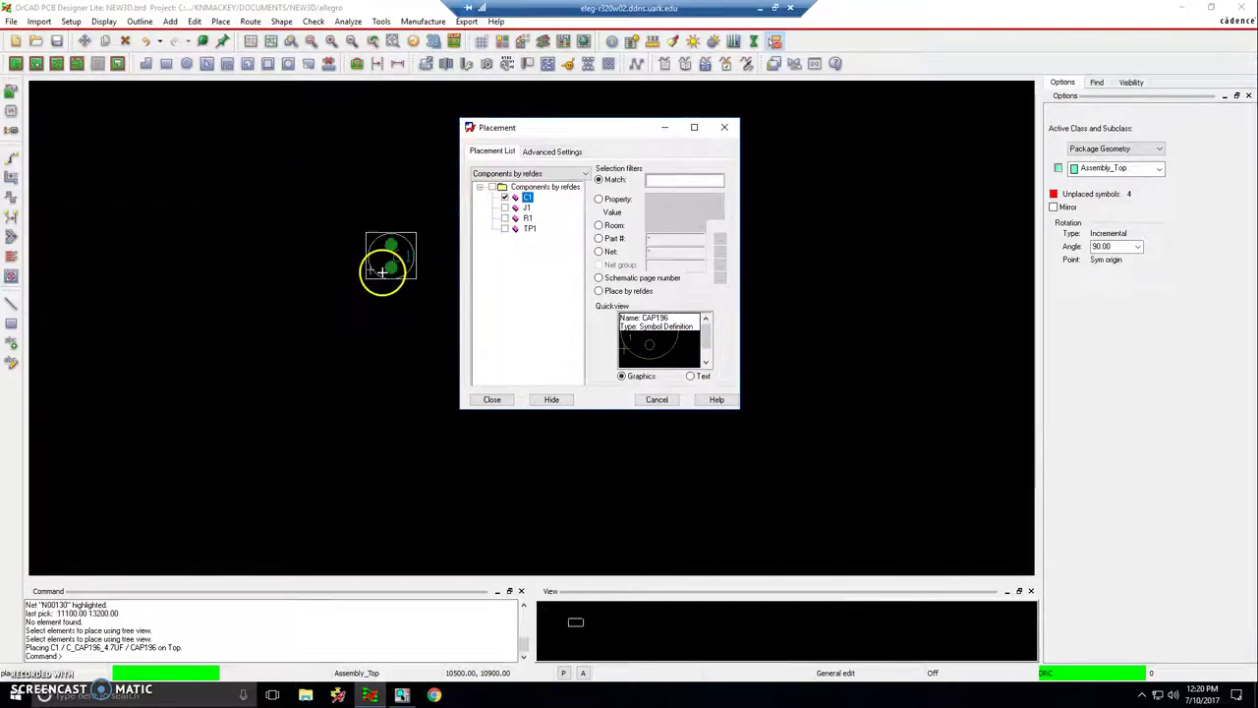
left_click(471, 230)
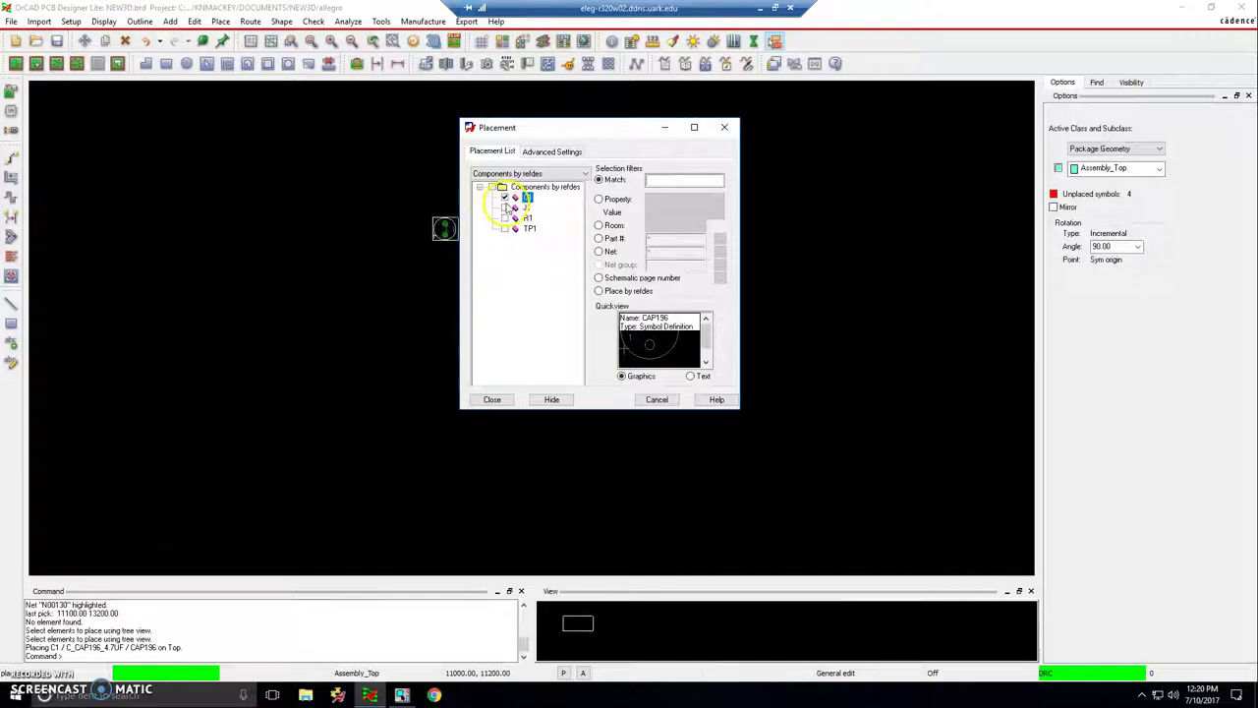
left_click(504, 207)
left_click(504, 217)
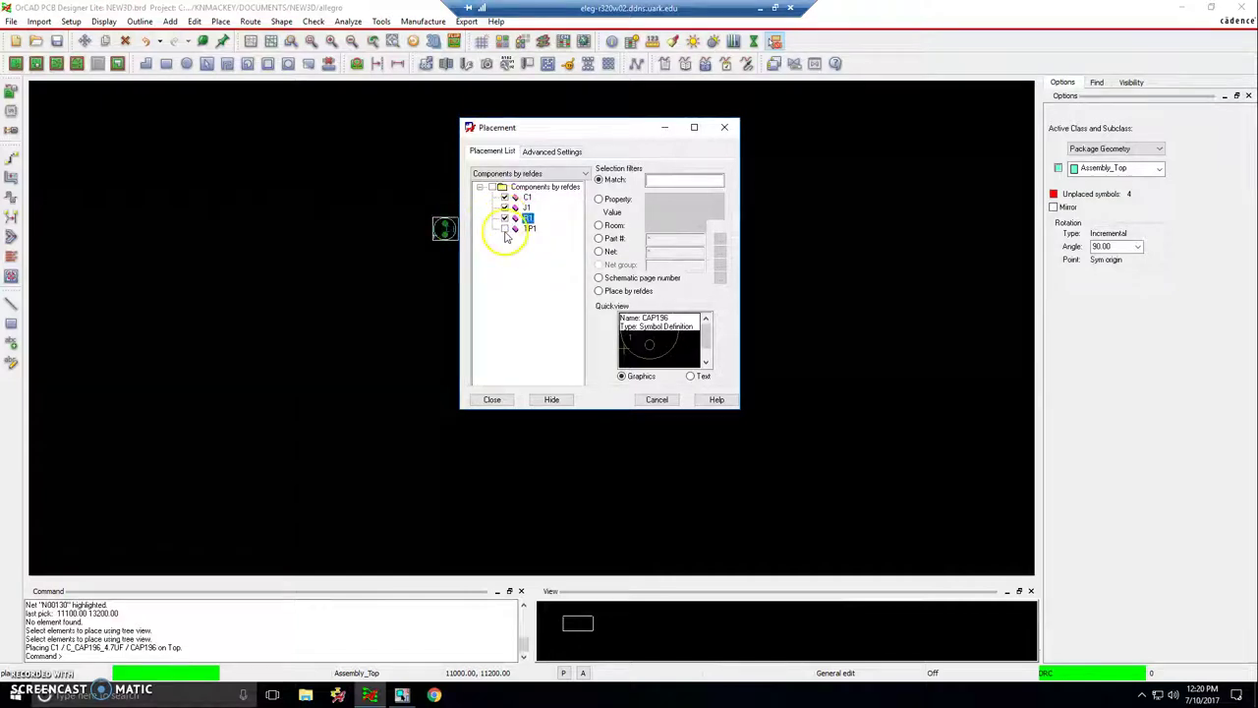
left_click(504, 228)
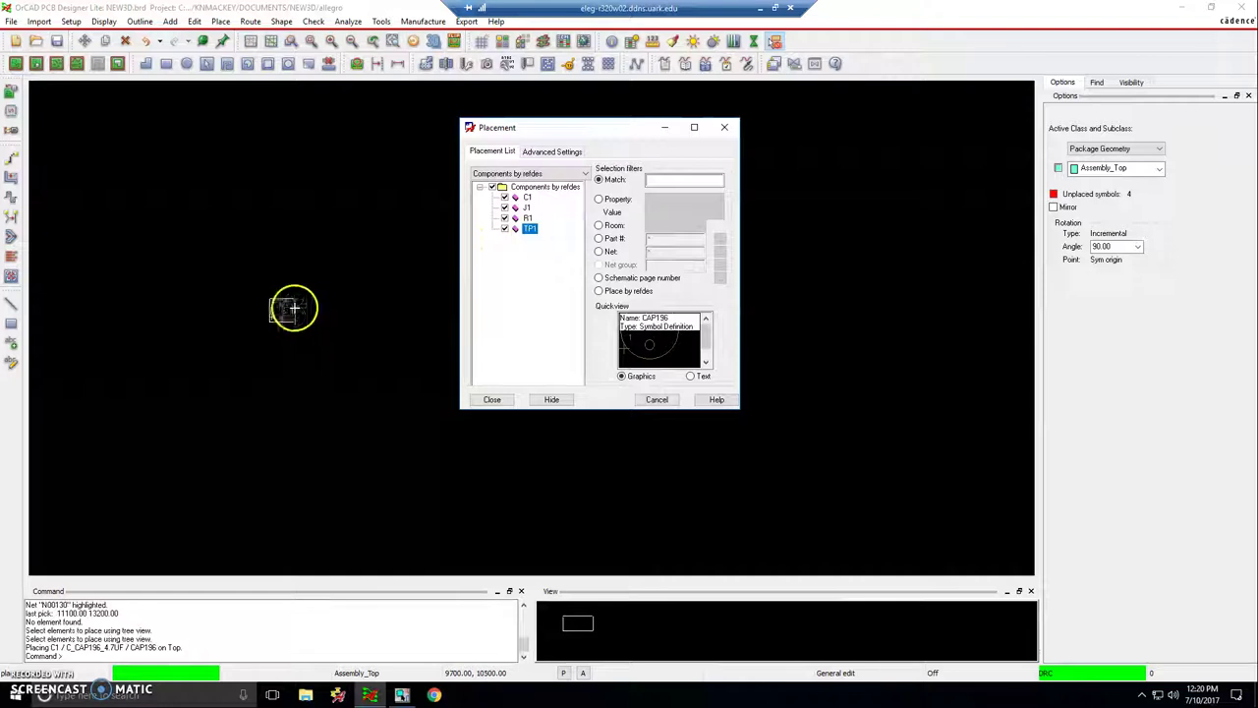
- Drop C1, then J1 above it, R1 to its right and TP1 near R1, and close the dialog
left_click(259, 299)
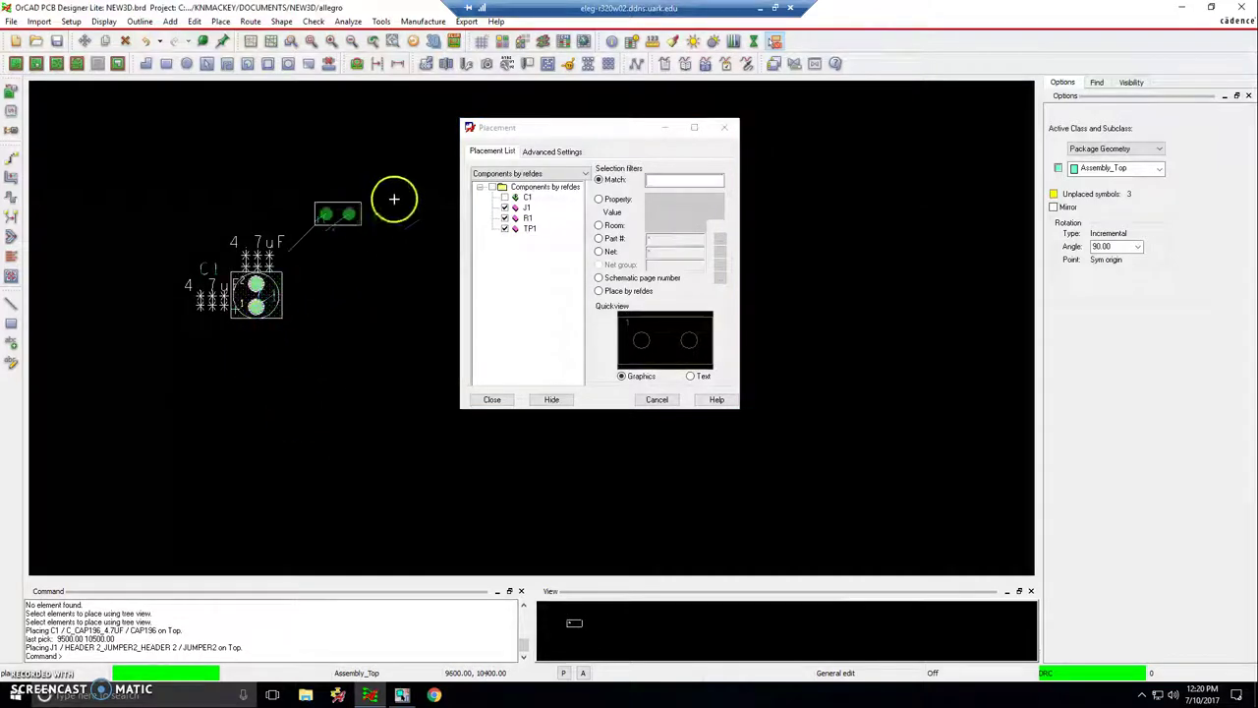
left_click(289, 197)
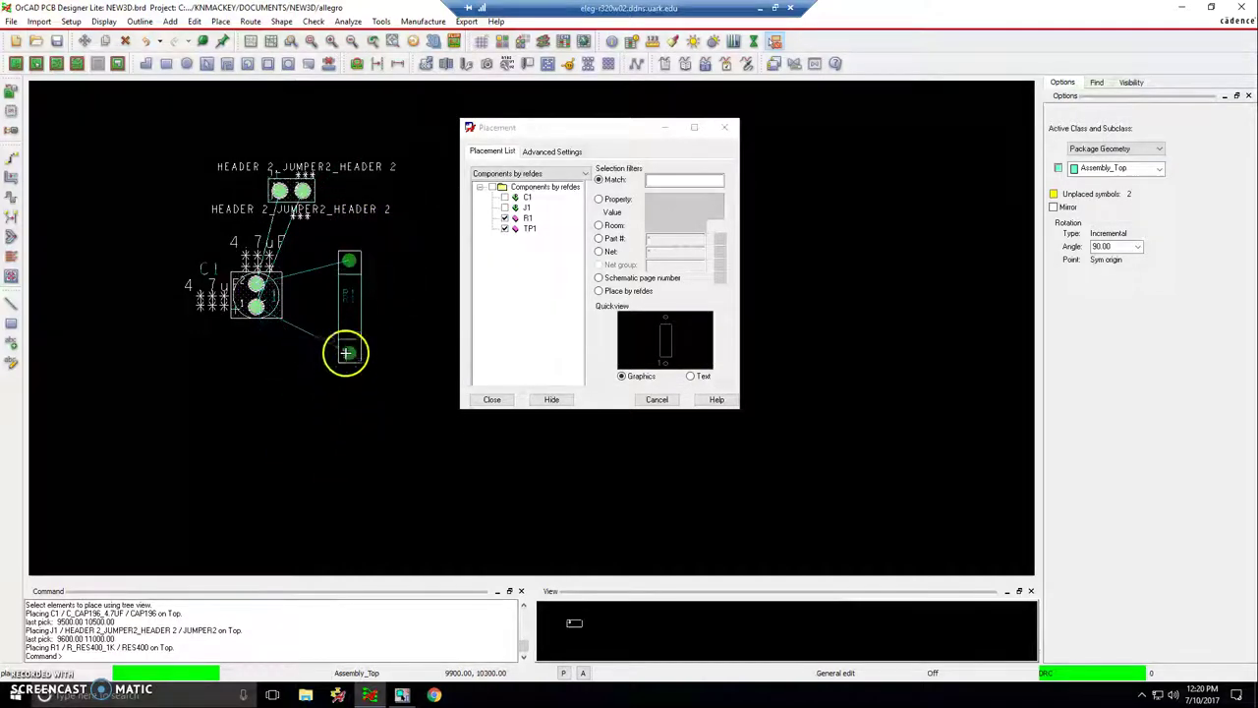
left_click(348, 351)
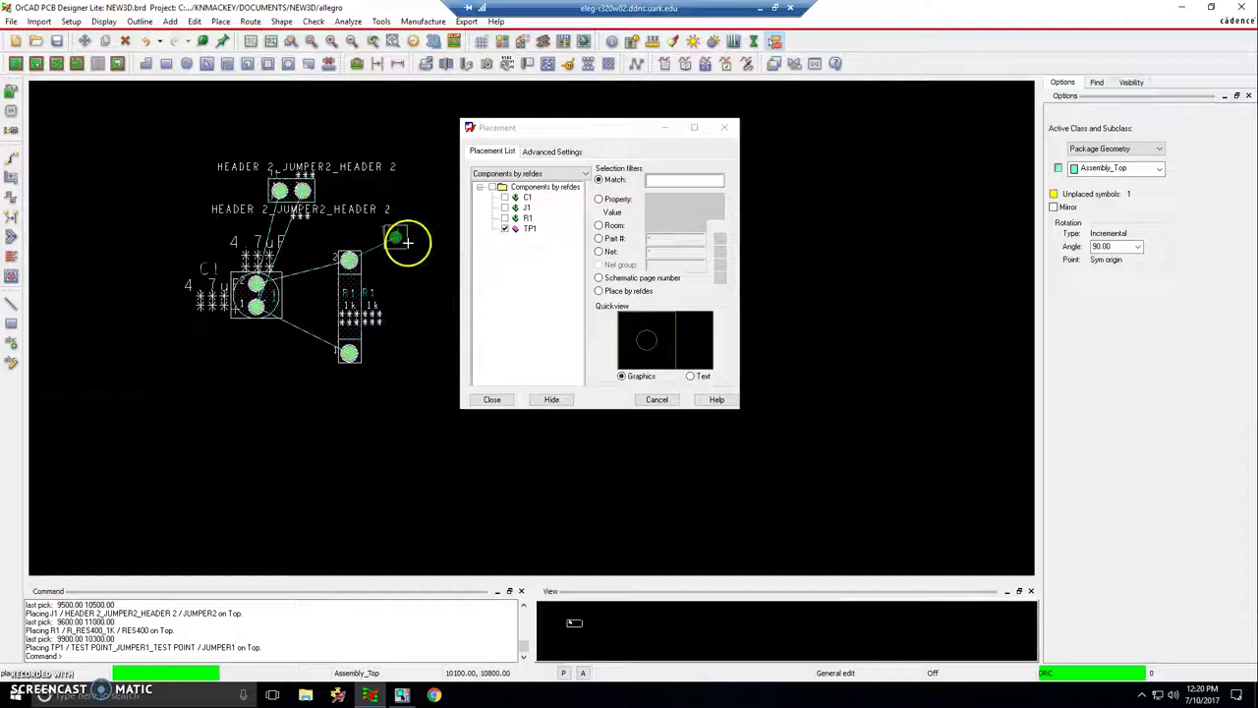
left_click(365, 211)
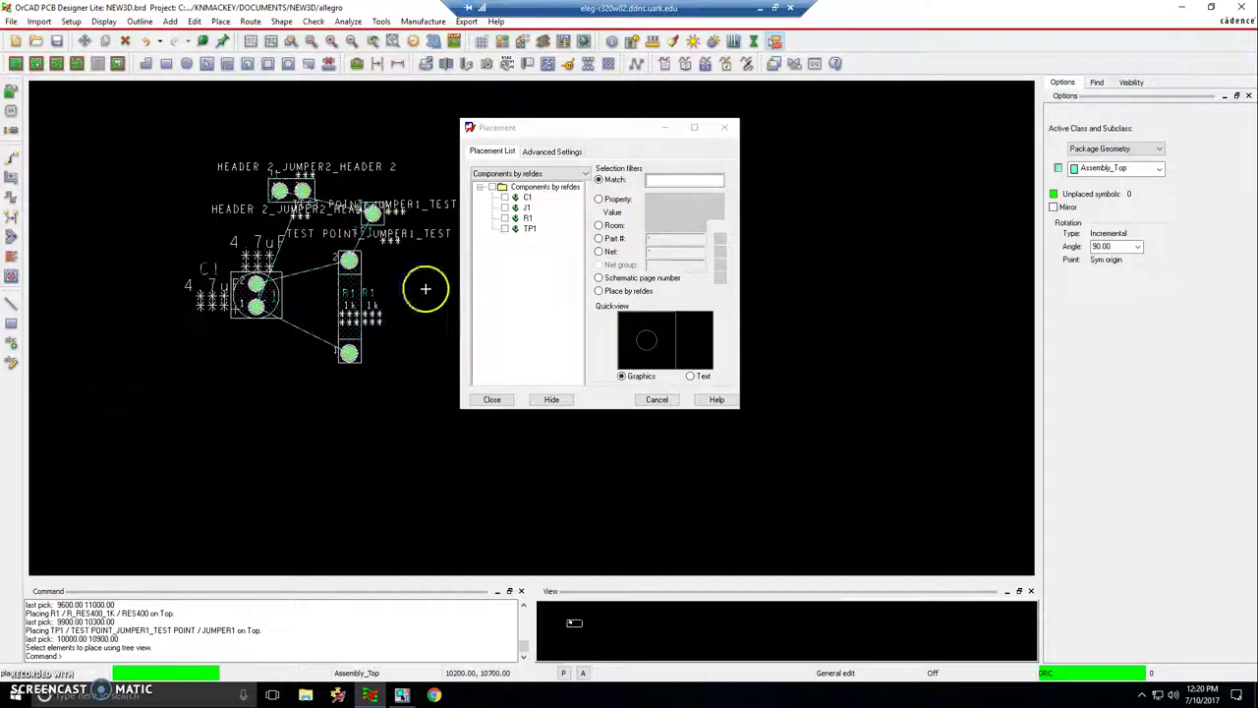
left_click(492, 399)
left_click(480, 265)
scroll(351, 272, "down", 2)
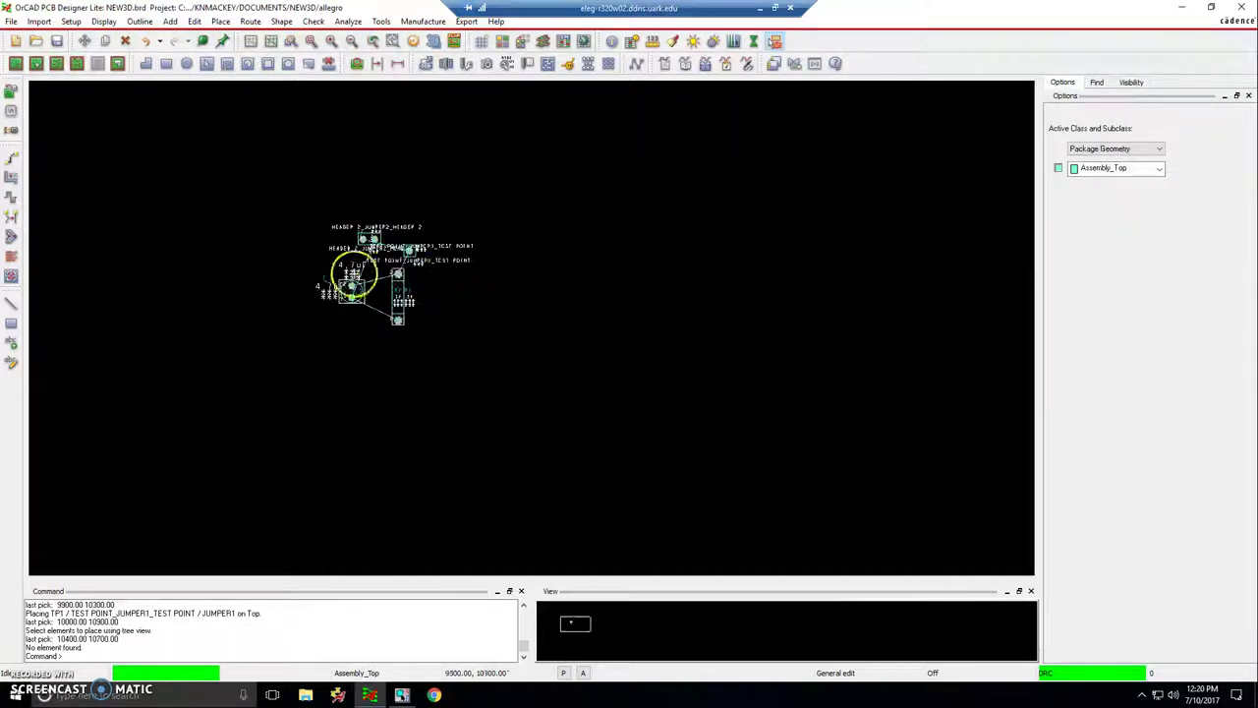
- Move the J1 header, rotated to 270°, upright to the left of C1
scroll(368, 203, "up", 2)
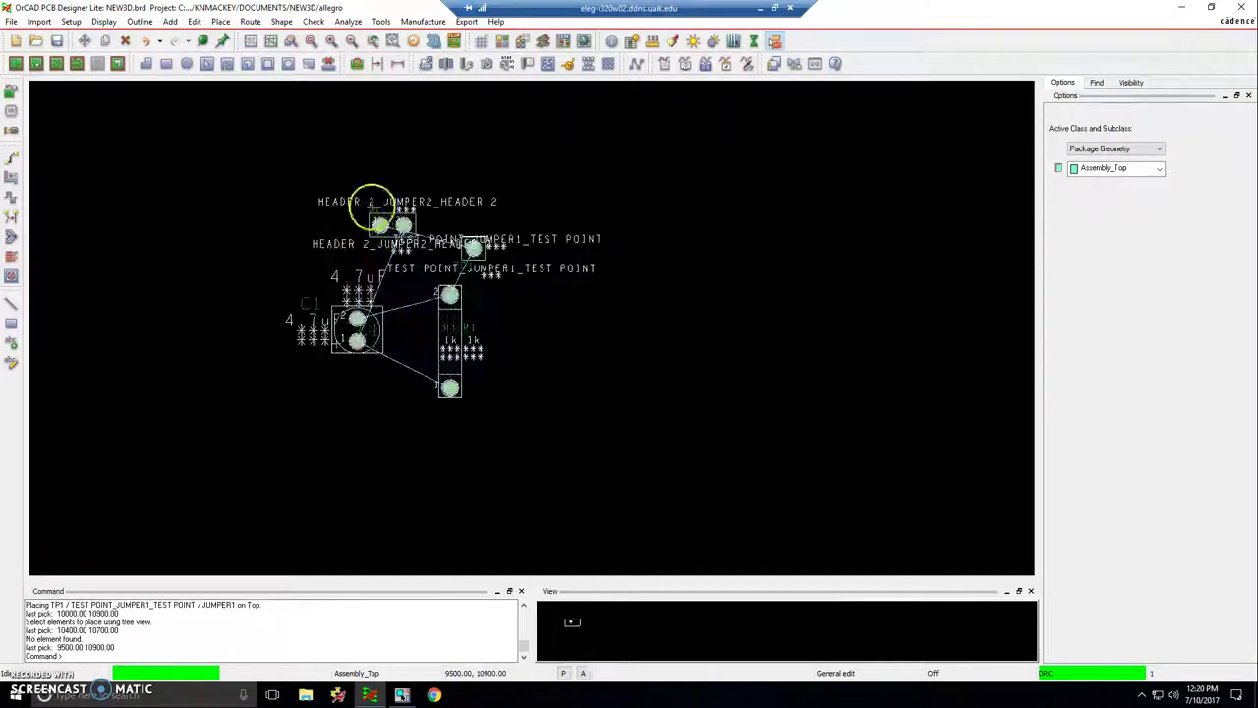
left_click(85, 41)
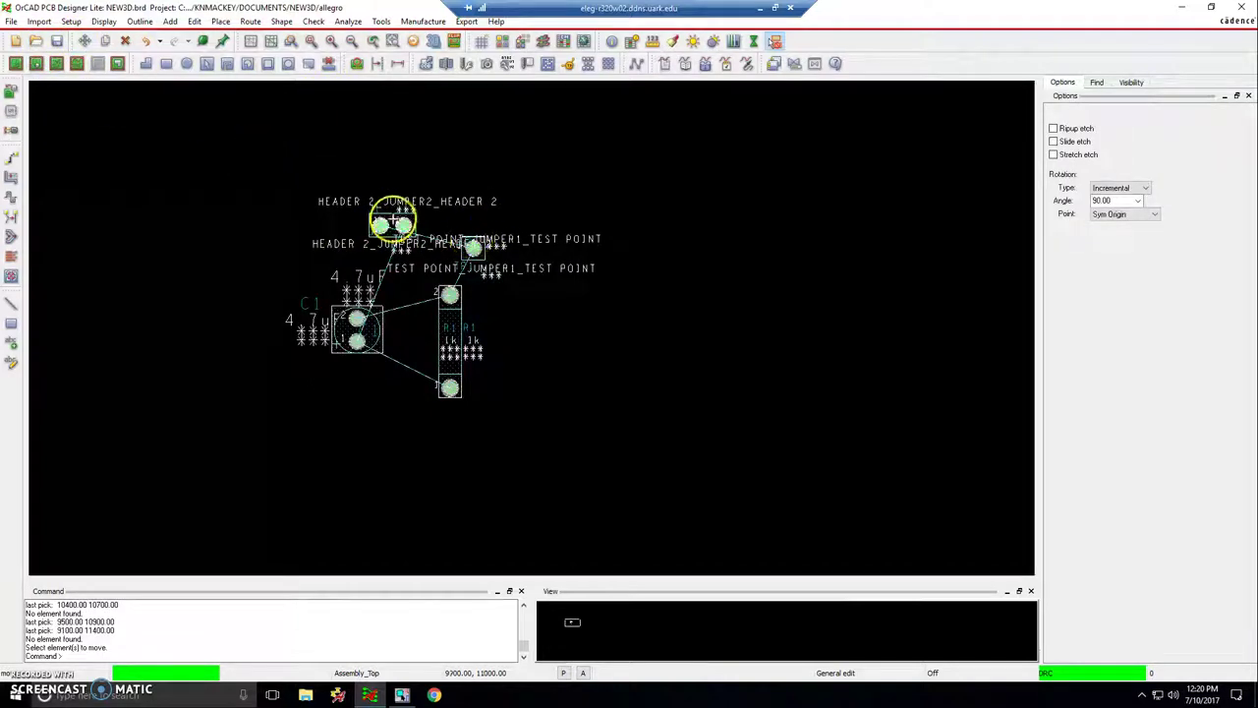
left_click(393, 220)
right_click(337, 202)
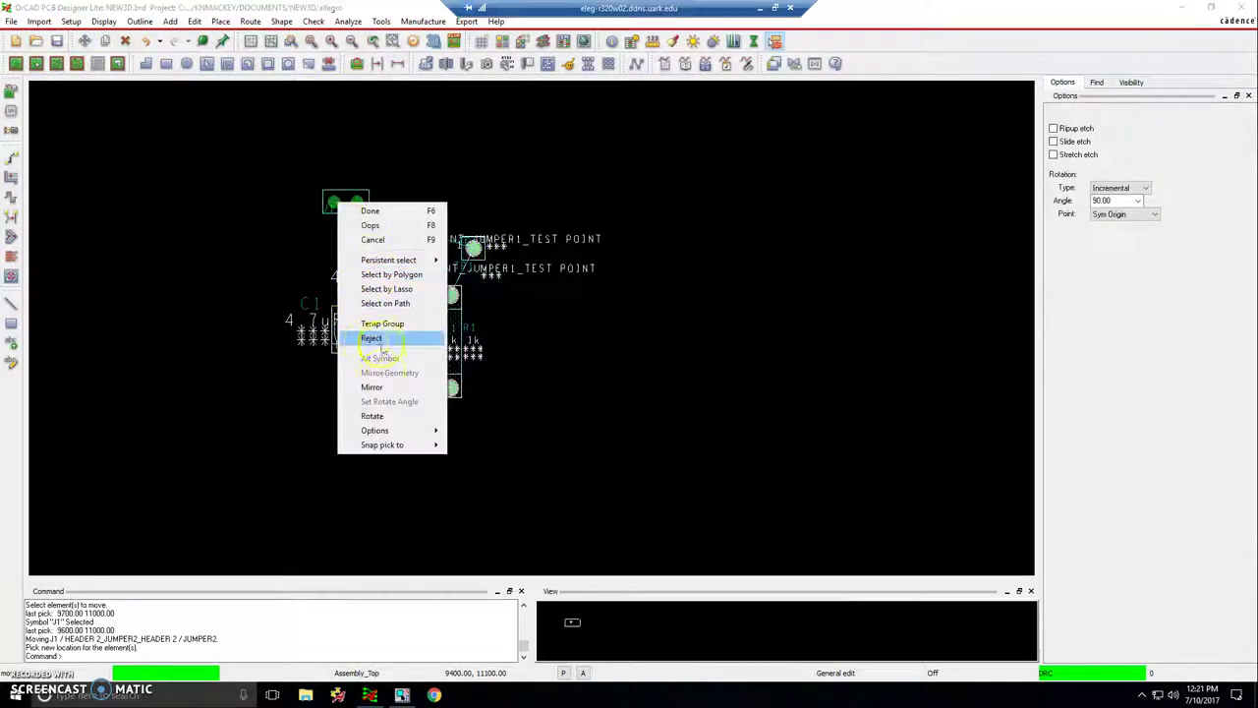
left_click(372, 416)
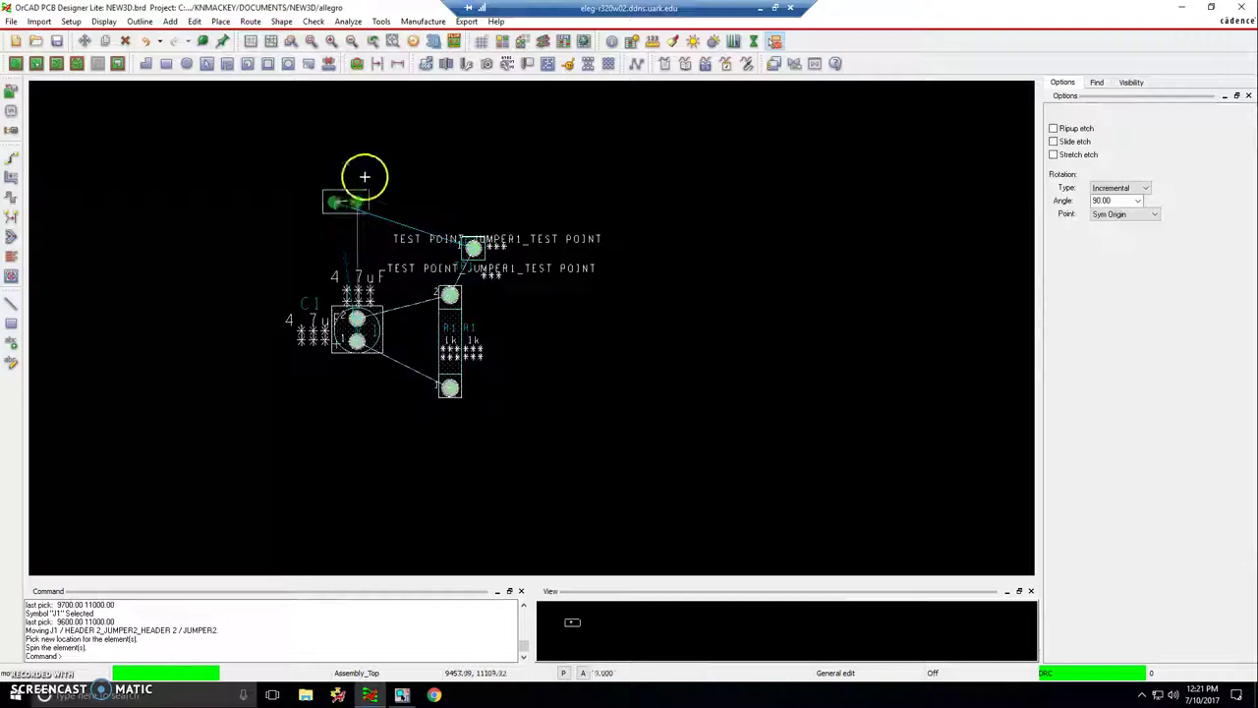
left_click(326, 213)
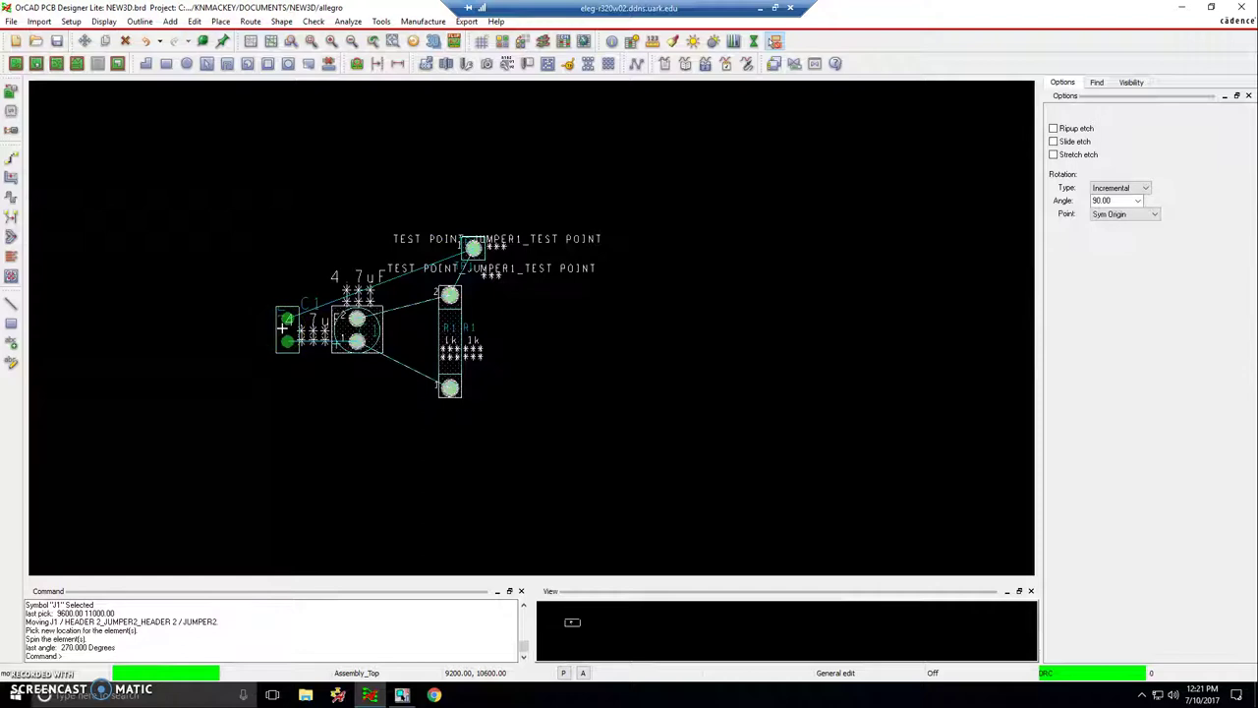
left_click(283, 327)
- Place R1 just right of C1 and TP1 above C1, then save NEW3D.brd, overwriting it
left_click(475, 251)
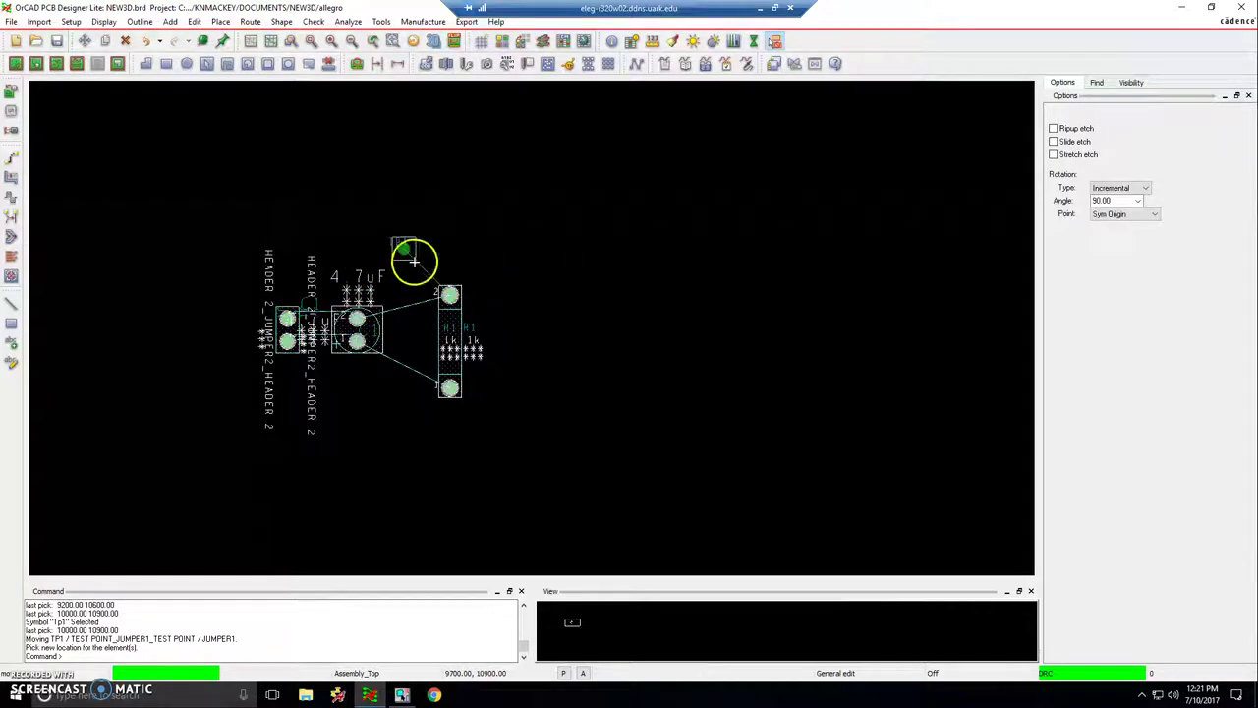
left_click(515, 293)
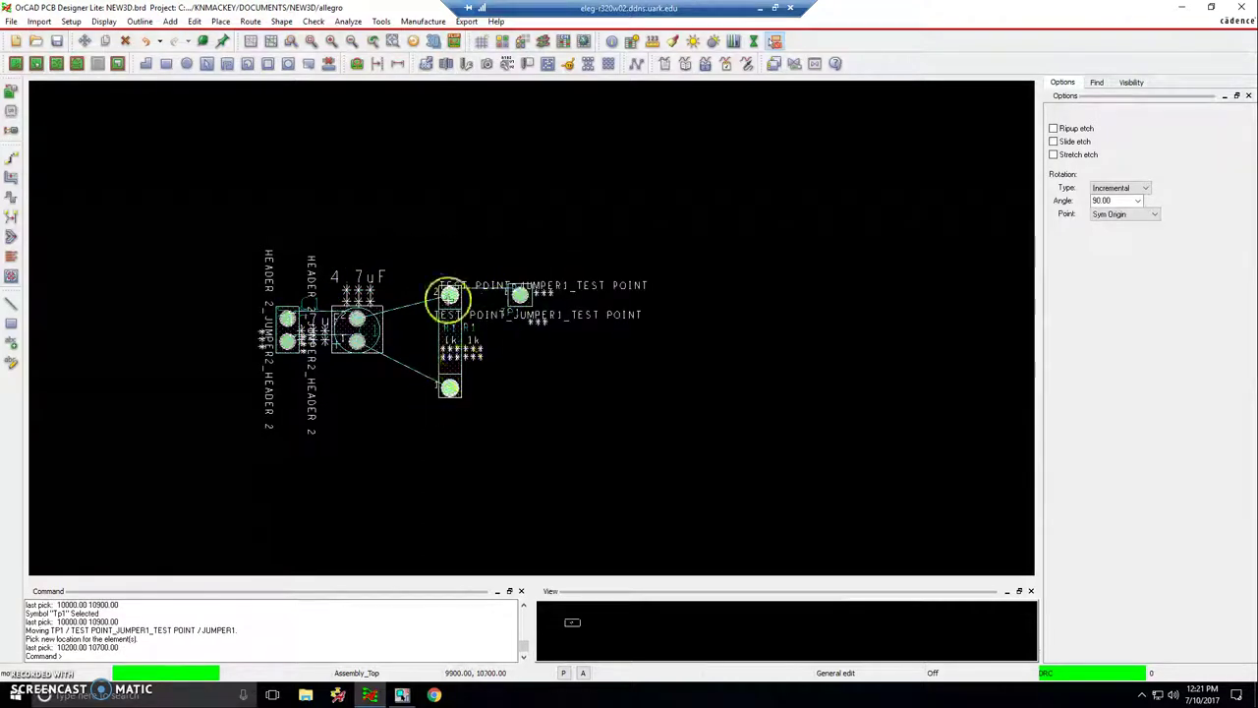
left_click(449, 341)
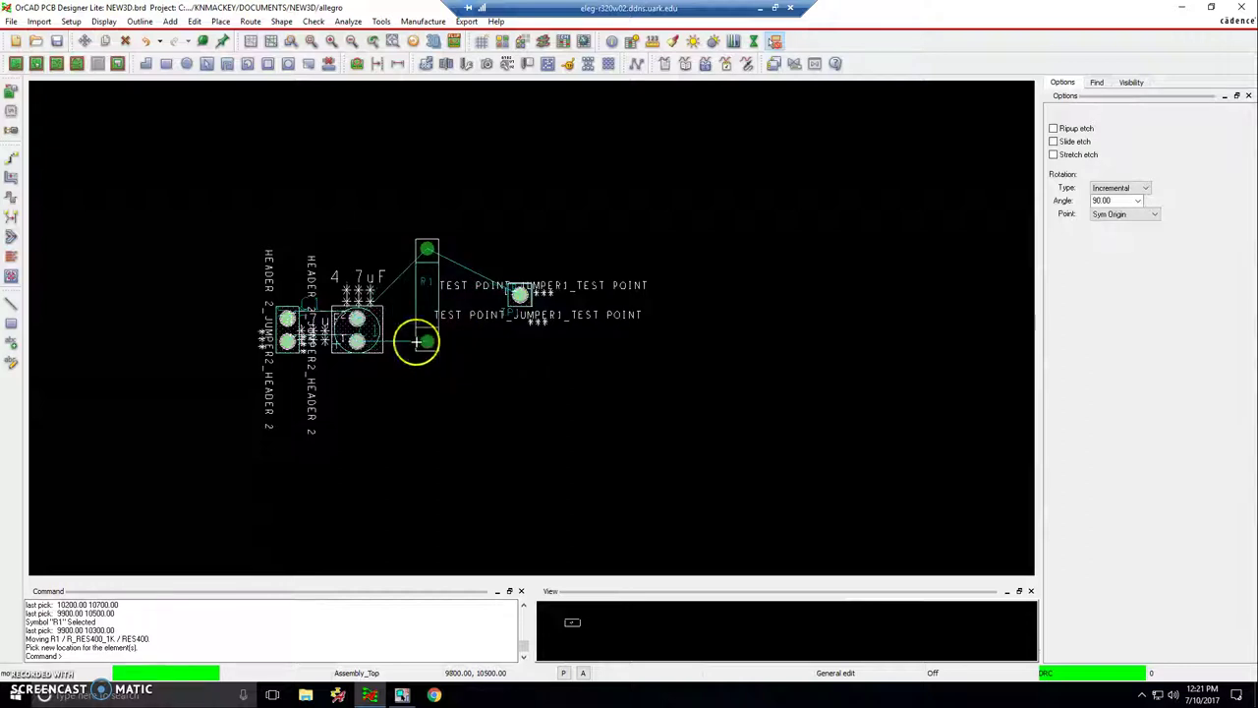
left_click(419, 341)
left_click(514, 293)
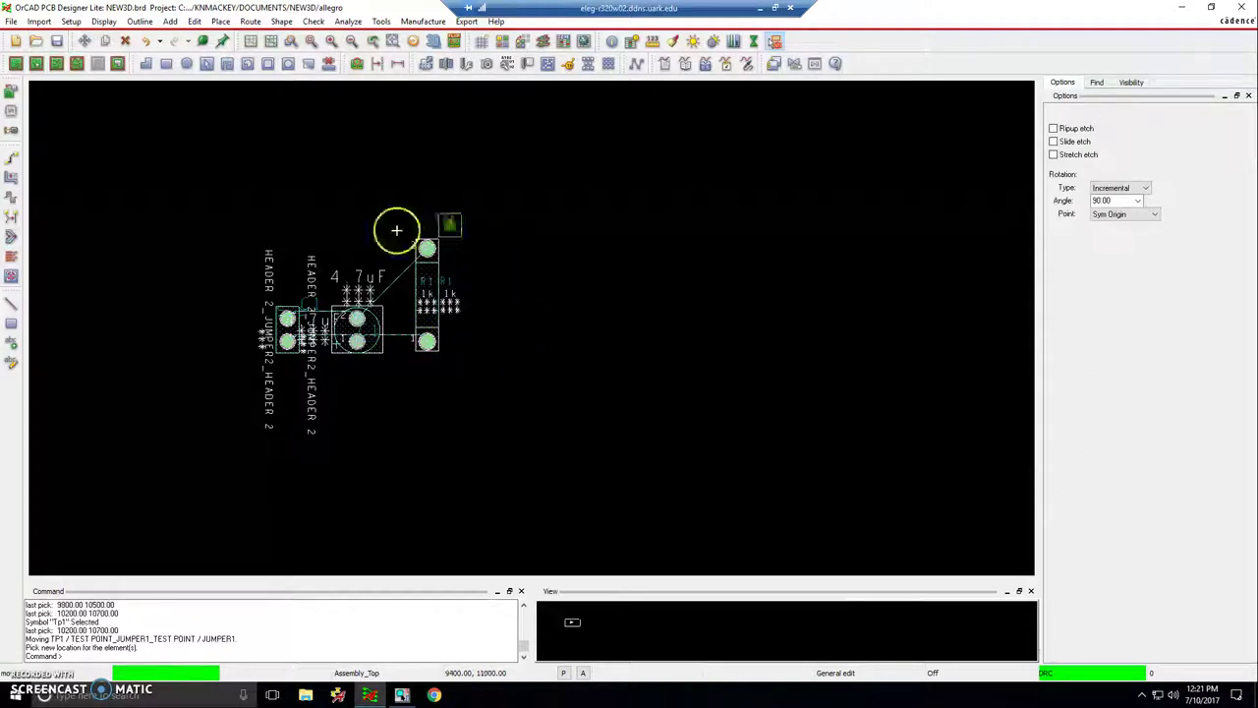
left_click(357, 247)
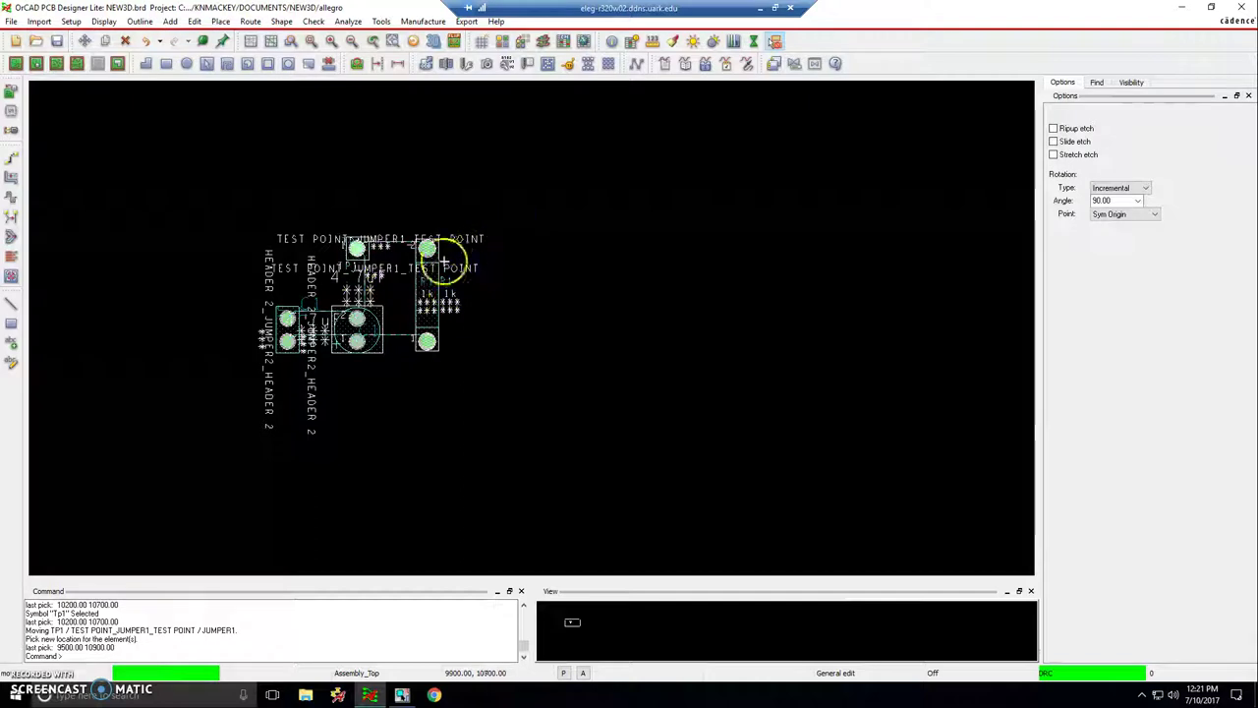
left_click(353, 159)
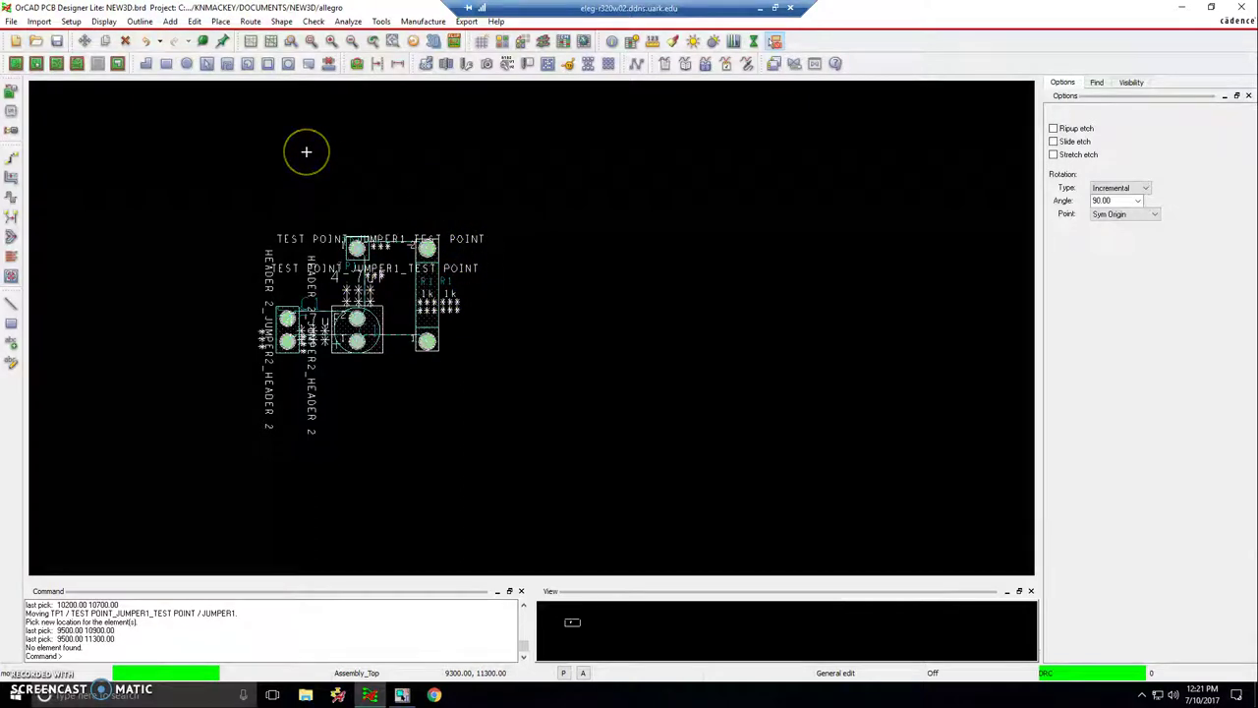
left_click(342, 159)
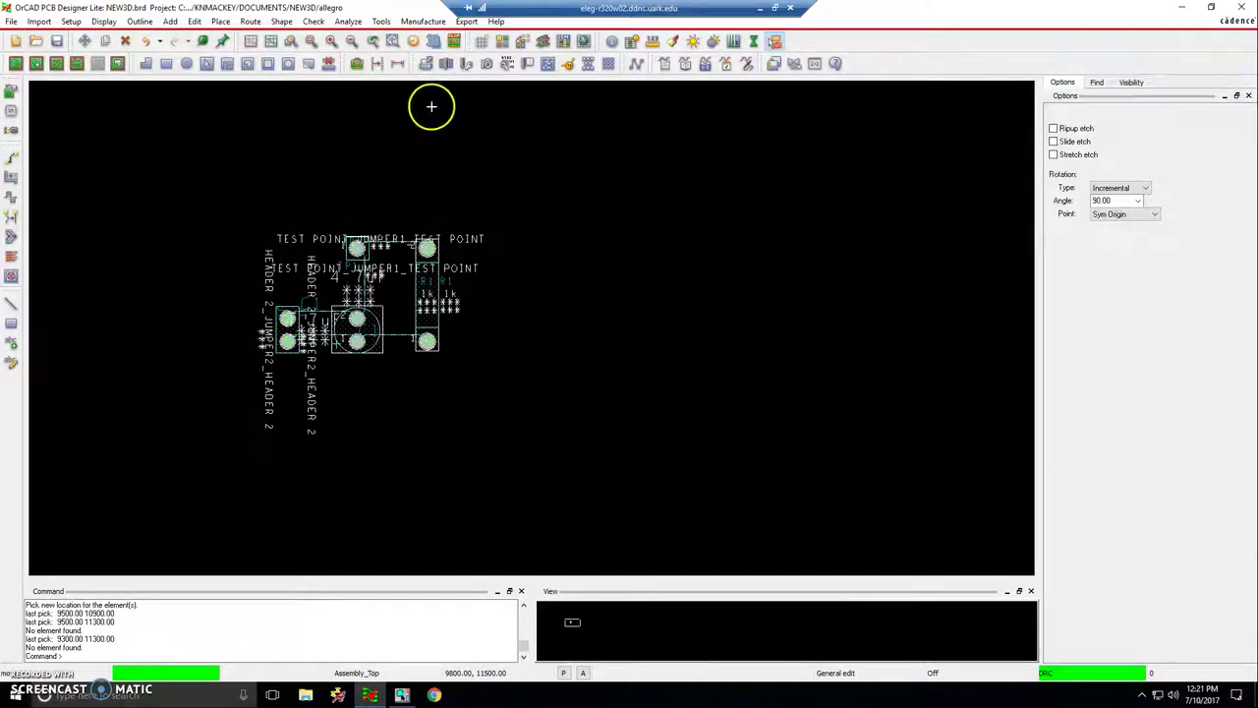
left_click(56, 42)
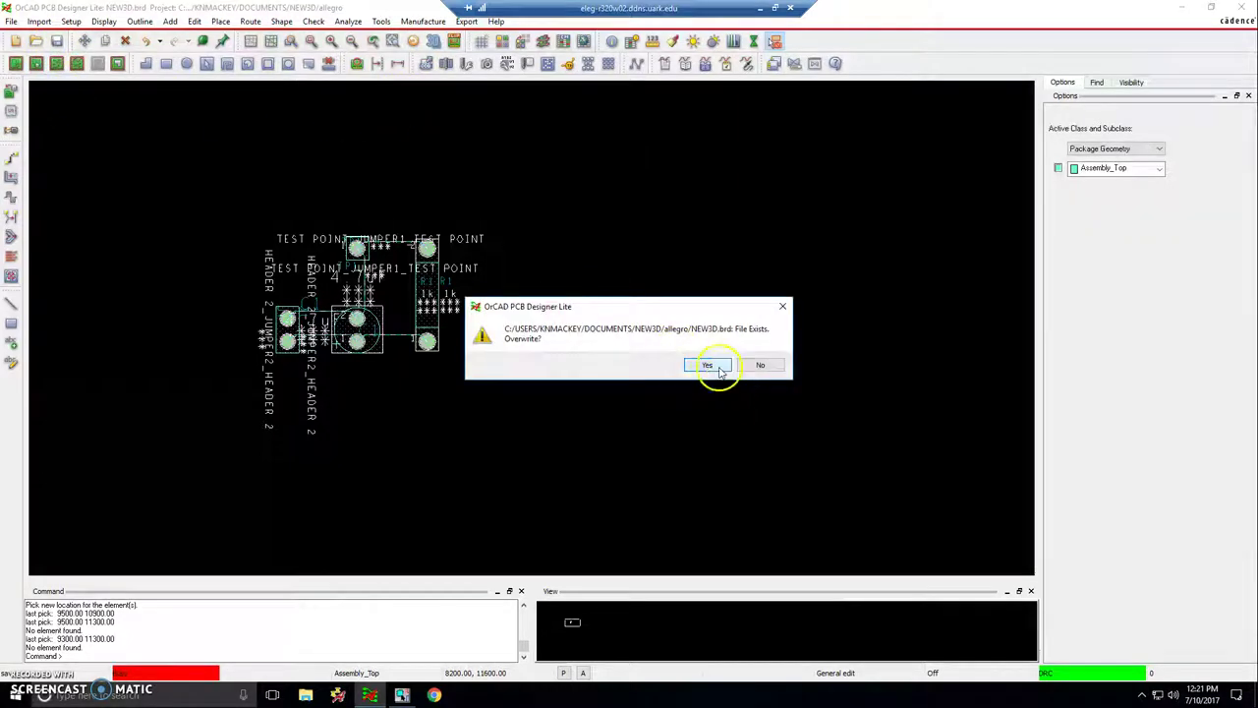
left_click(710, 364)
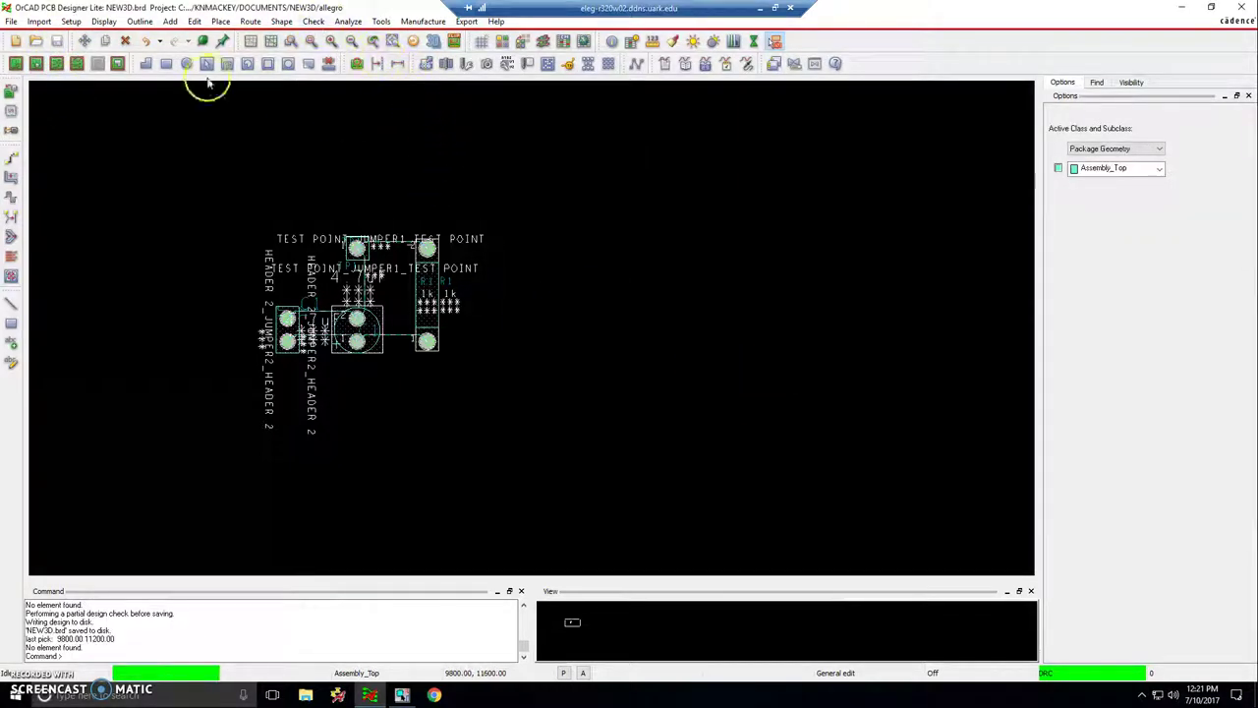
- Set the trace line width, then route the header trace and the Gnd_Signal trace to the right pad
left_click(12, 159)
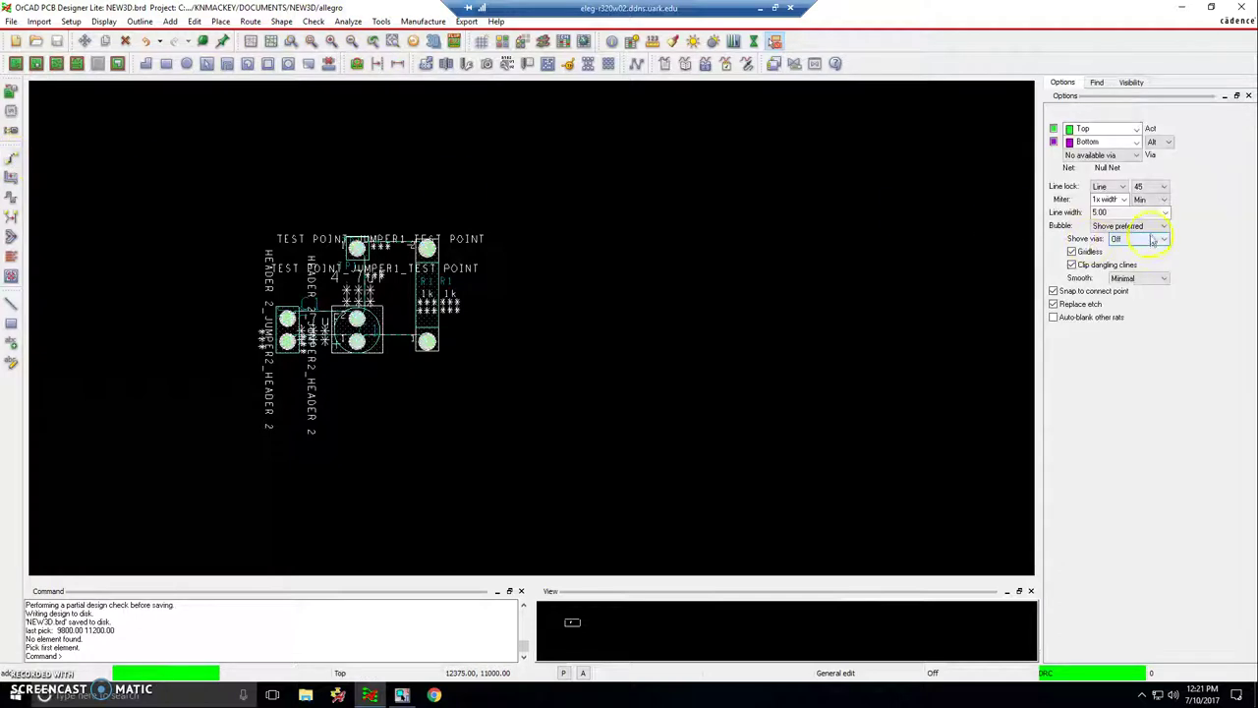
left_click(1164, 213)
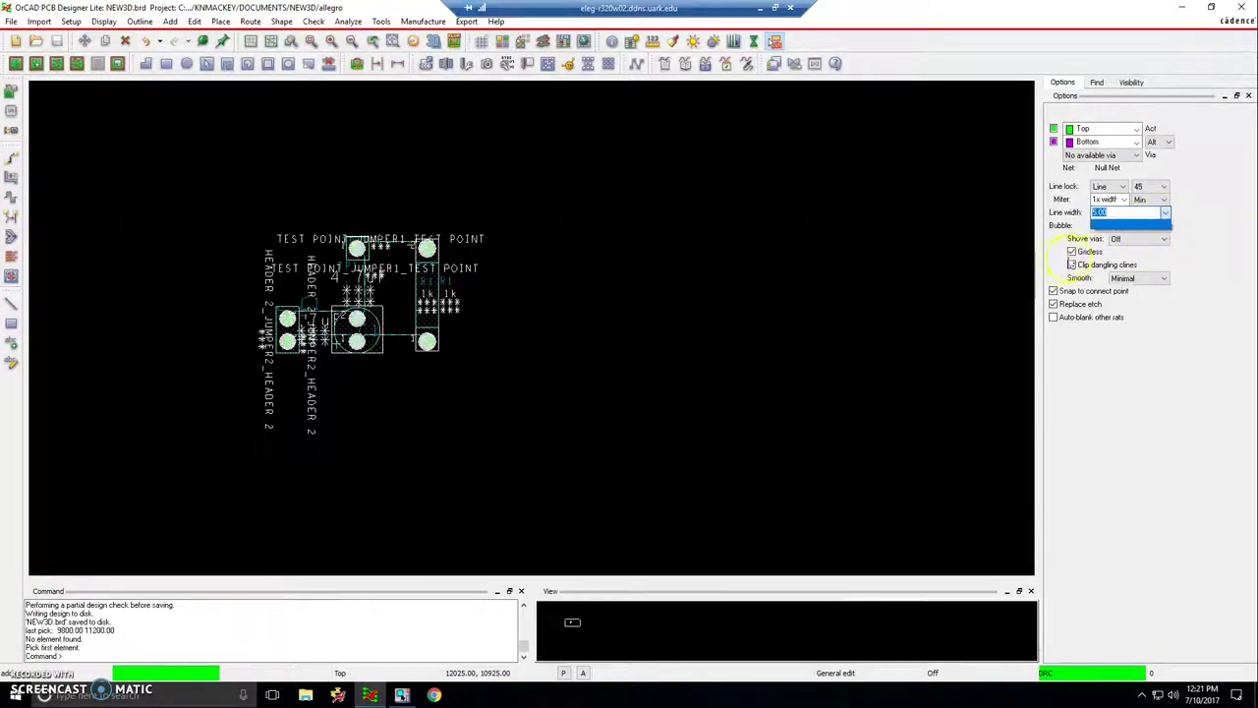
left_click(1117, 213)
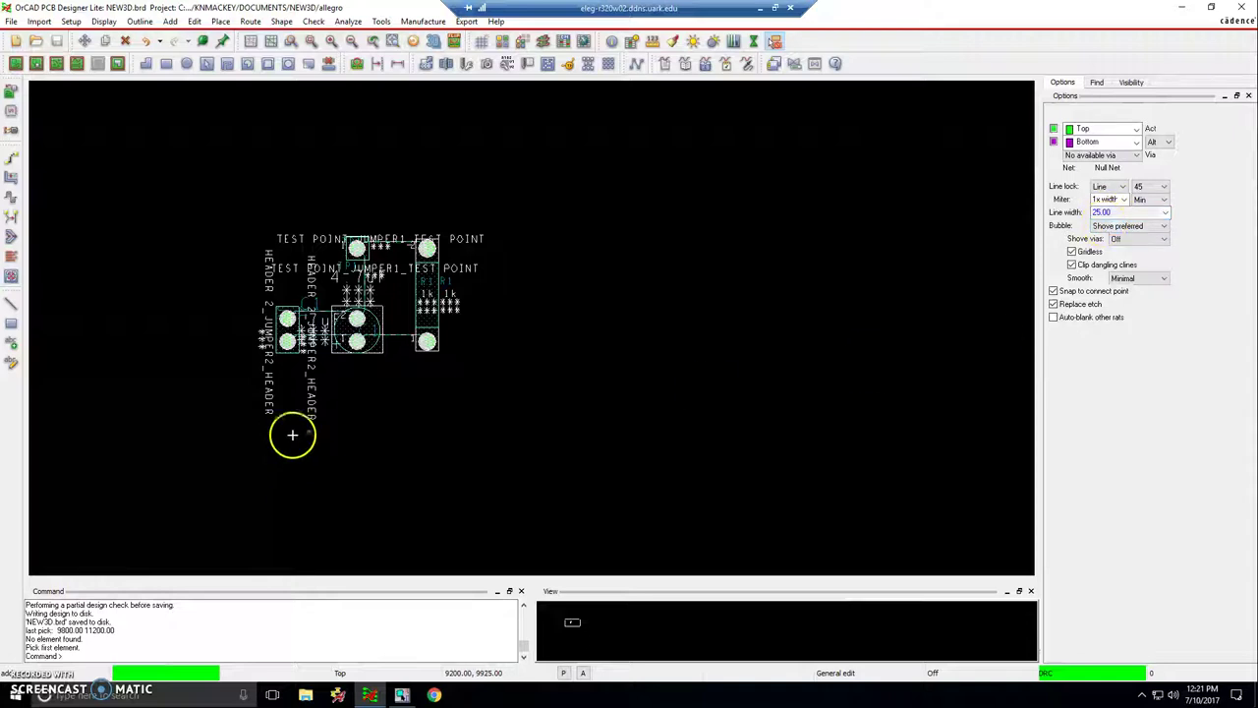
left_click(288, 312)
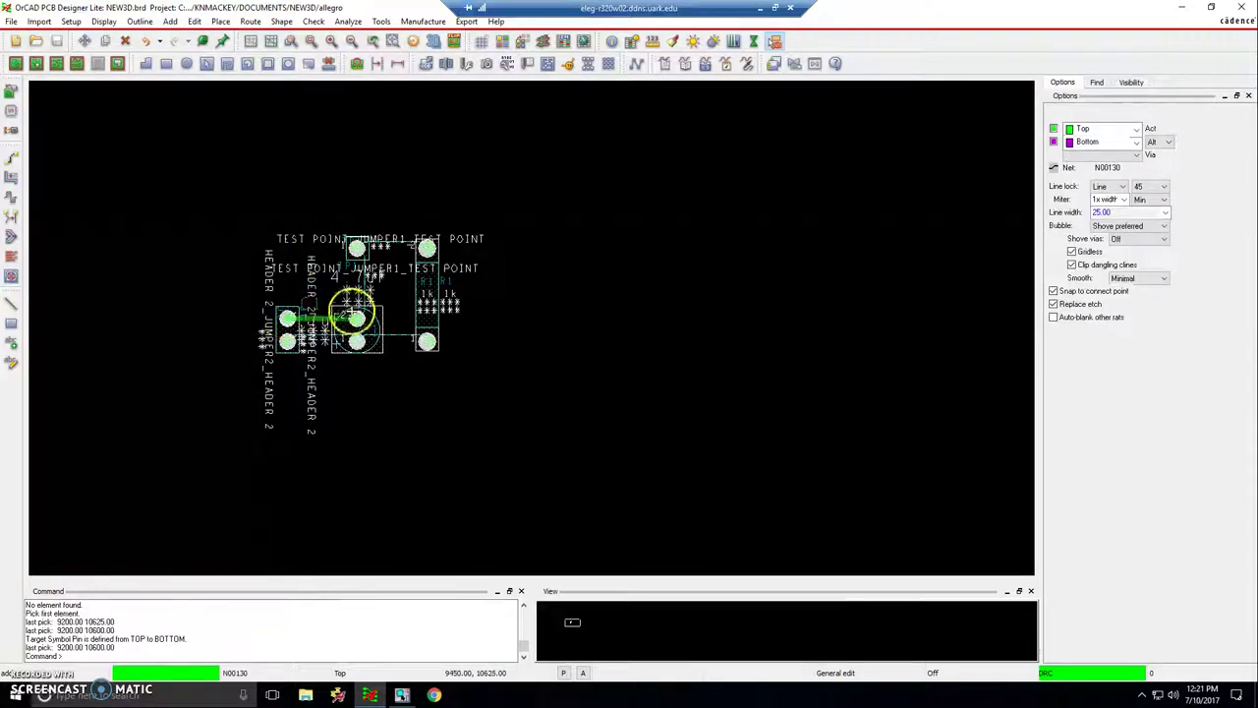
left_click(352, 322)
left_click(364, 340)
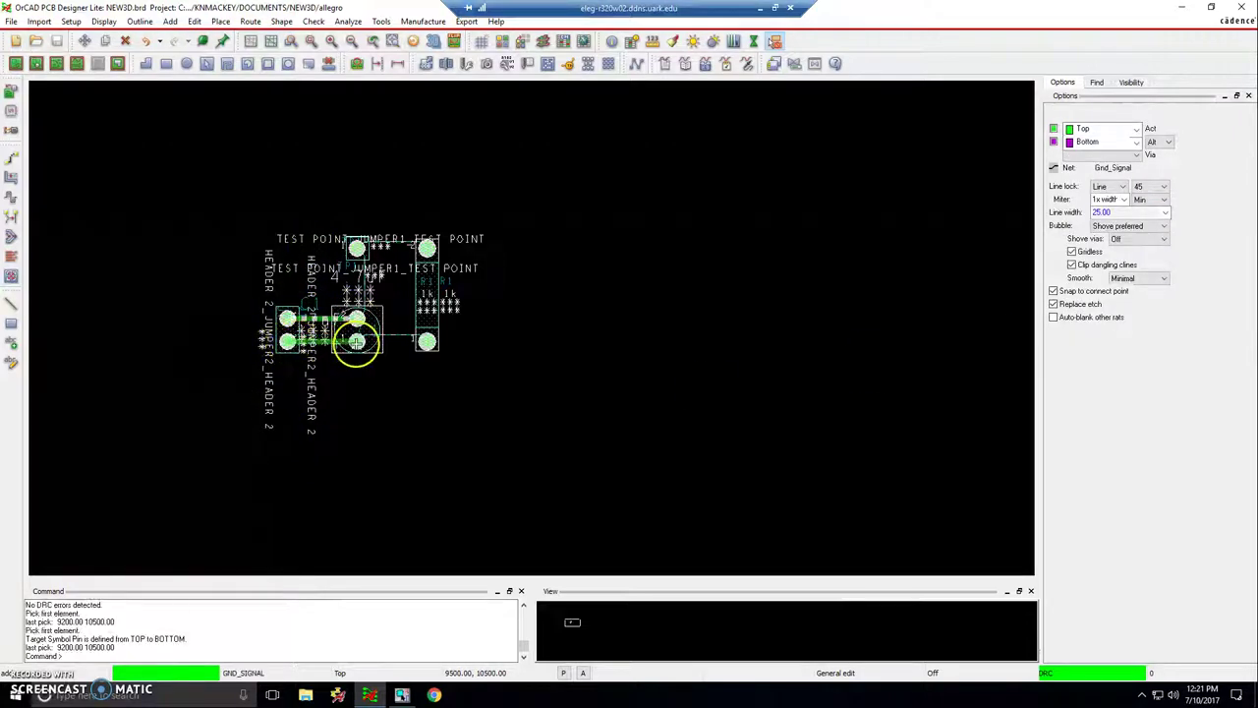
left_click(358, 340)
left_click(425, 341)
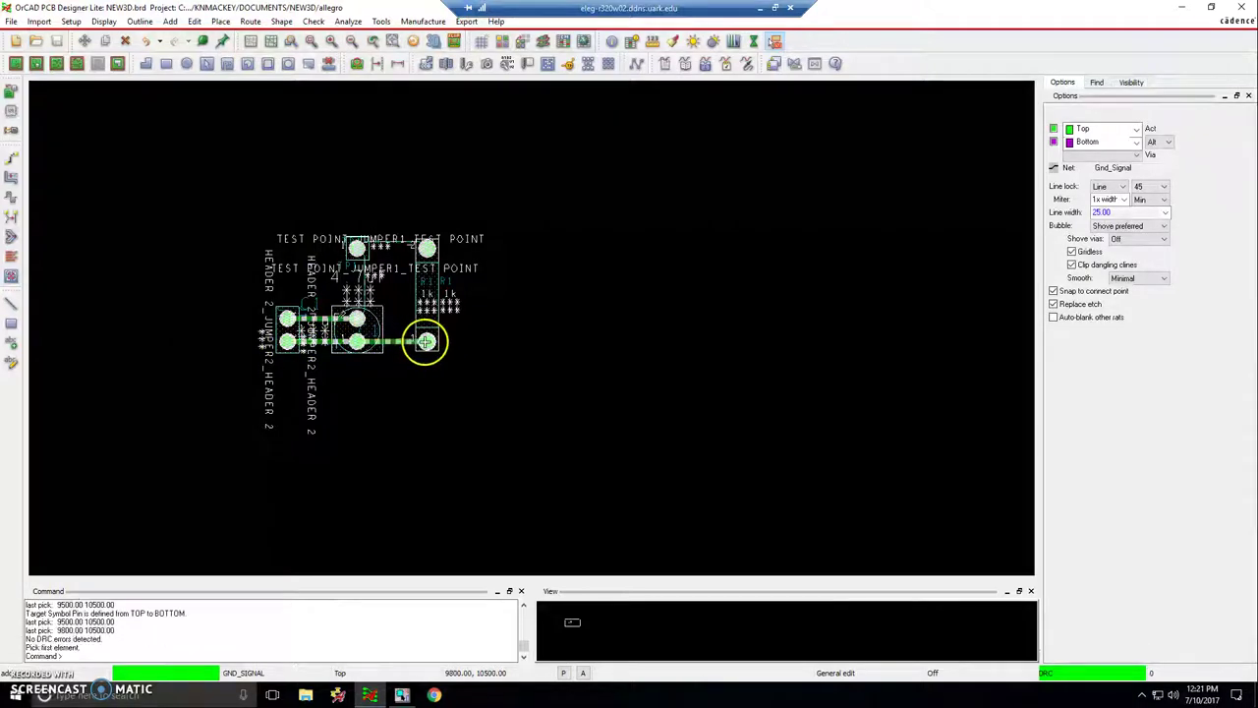
- Route the traces between the top pads and middle pad, finish routing, and view the board in 3D
left_click(420, 246)
left_click(358, 305)
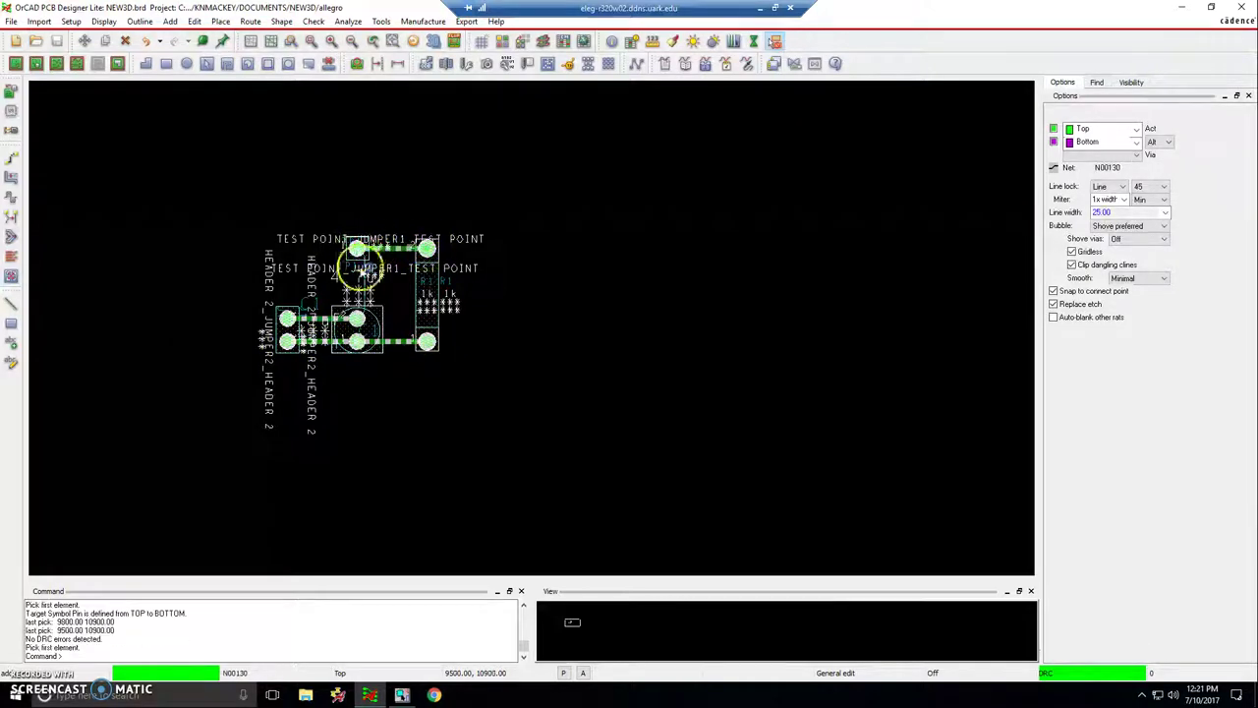
left_click(358, 310)
left_click(355, 248)
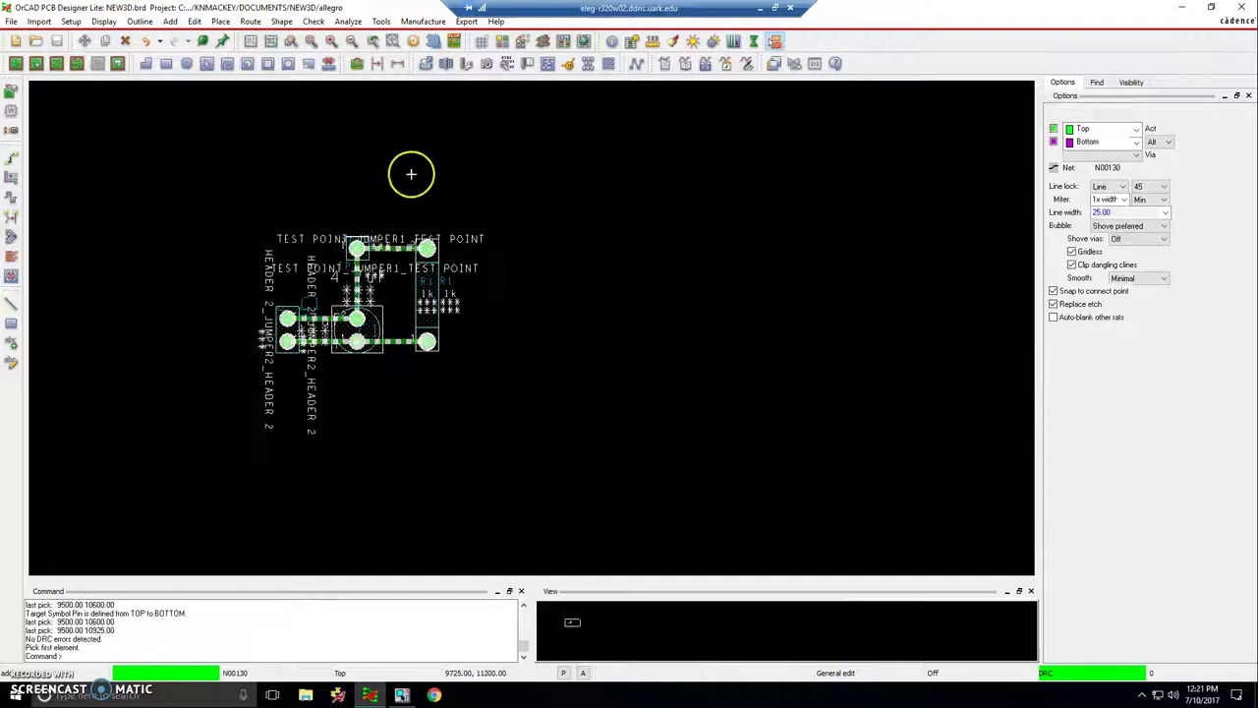
right_click(417, 169)
left_click(432, 173)
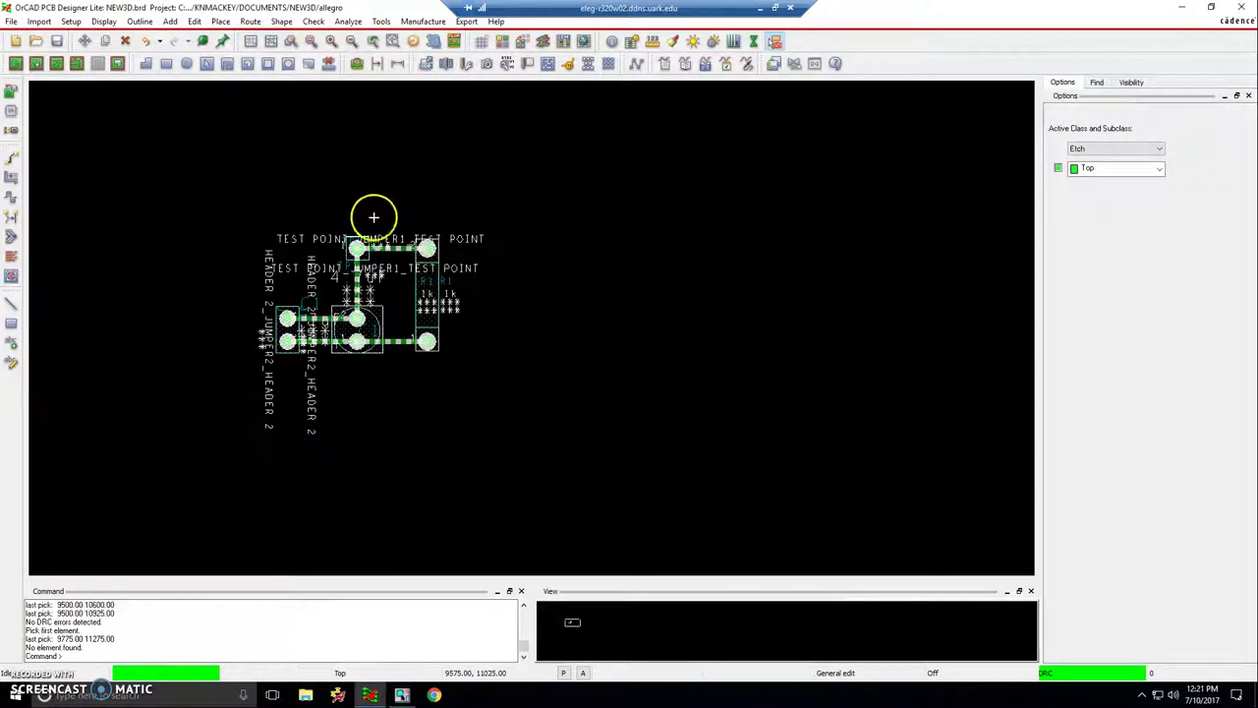
left_click(432, 42)
left_click_drag(196, 160, 360, 115)
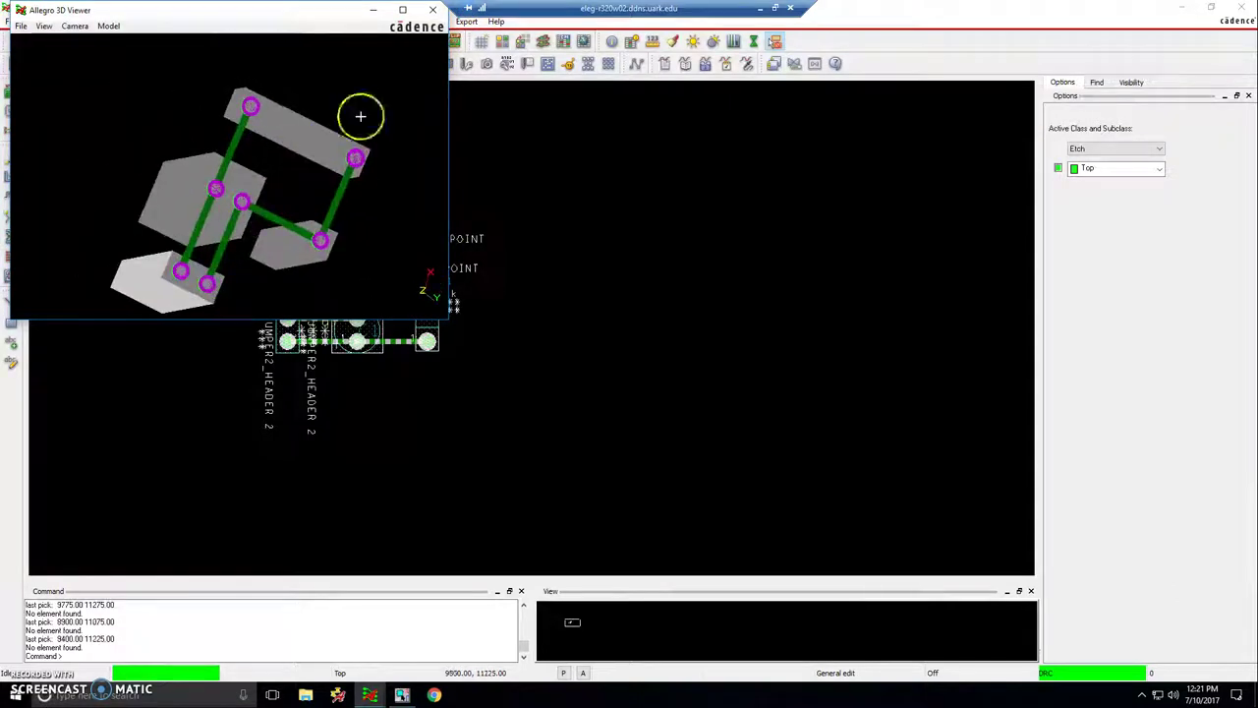
- Close the Allegro 3D Viewer window
left_click(433, 10)
left_click(561, 281)
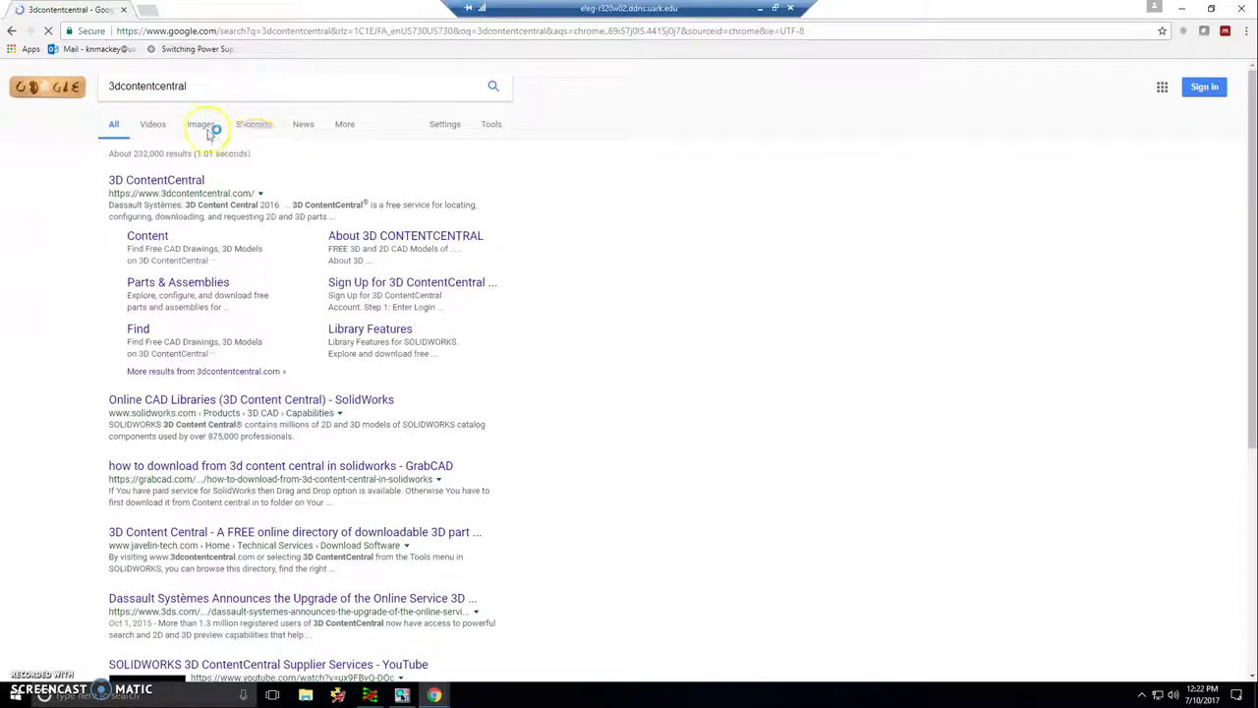
- Open the 3D ContentCentral website from the Google search results
left_click(145, 182)
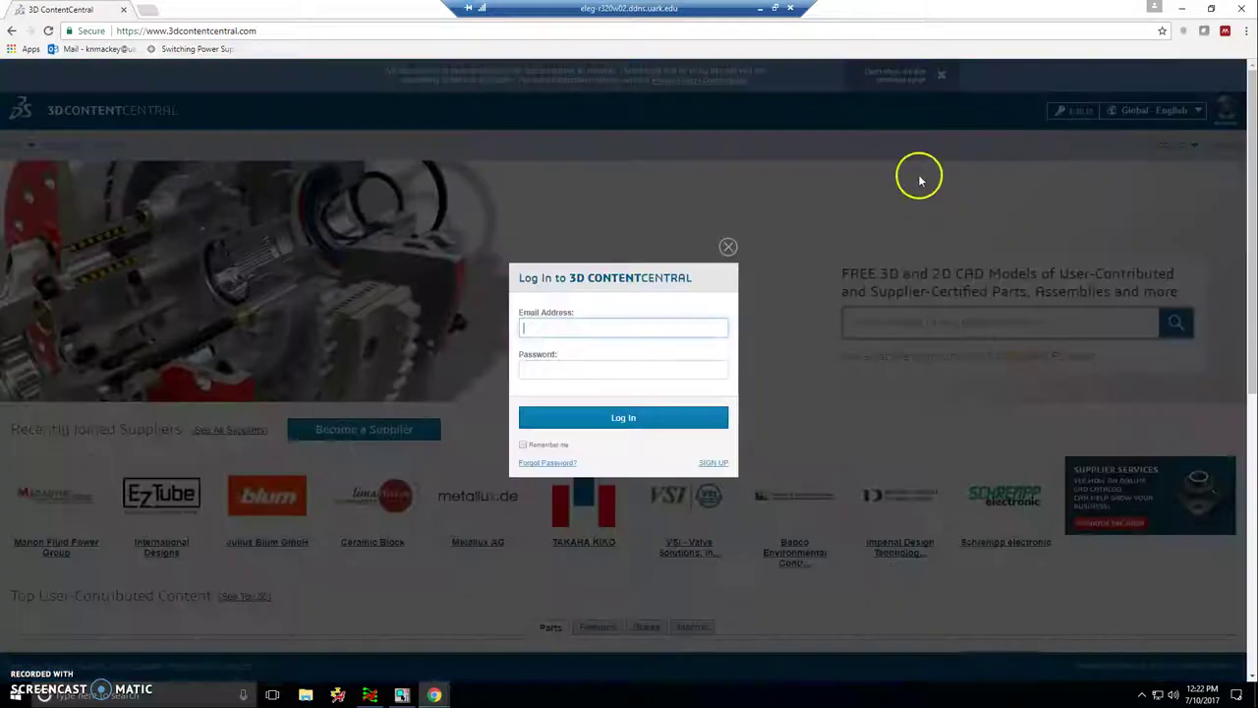
- Sign in with the account e-mail and password, then open the Test Point Keystone - 5000 RED part
left_click(658, 320)
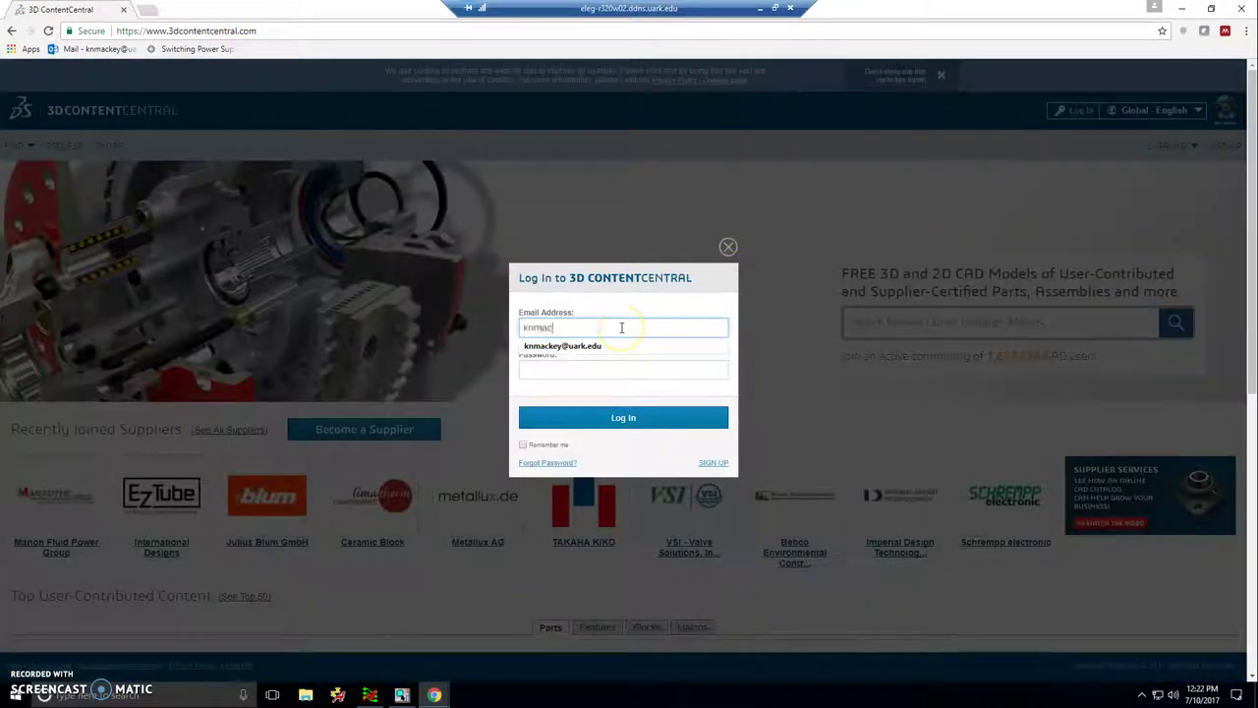
key("Down")
key("Tab")
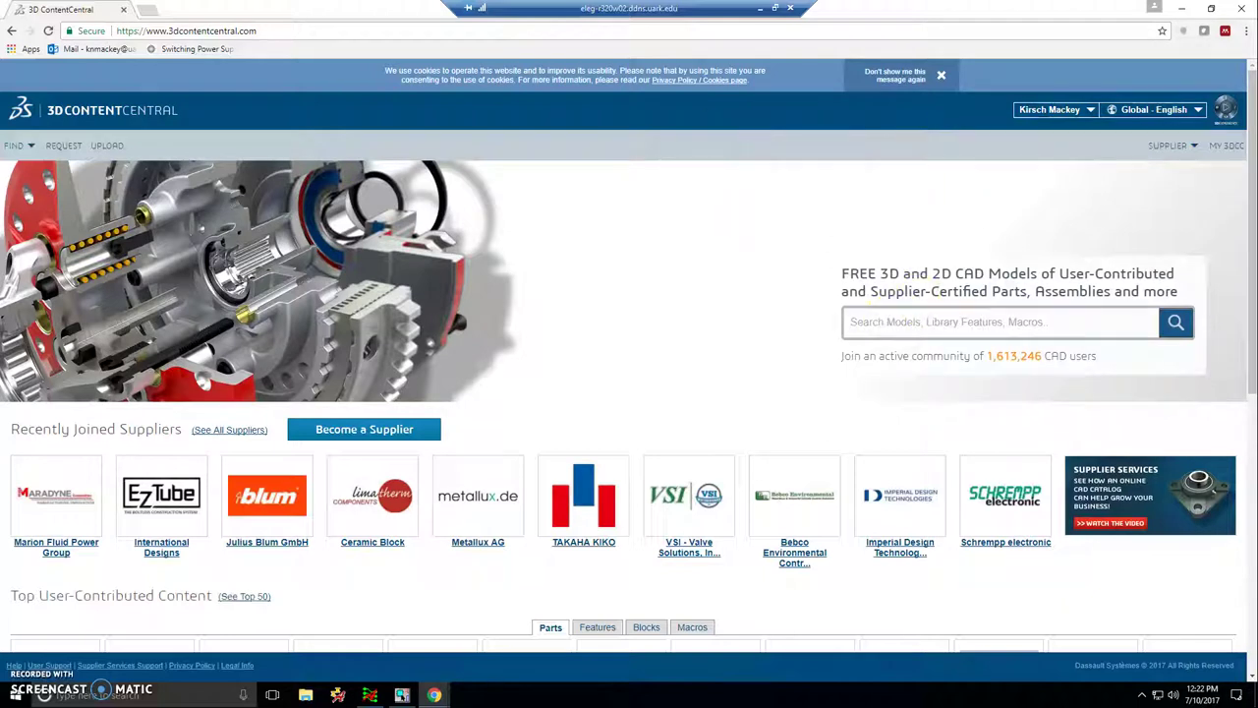
type("test point")
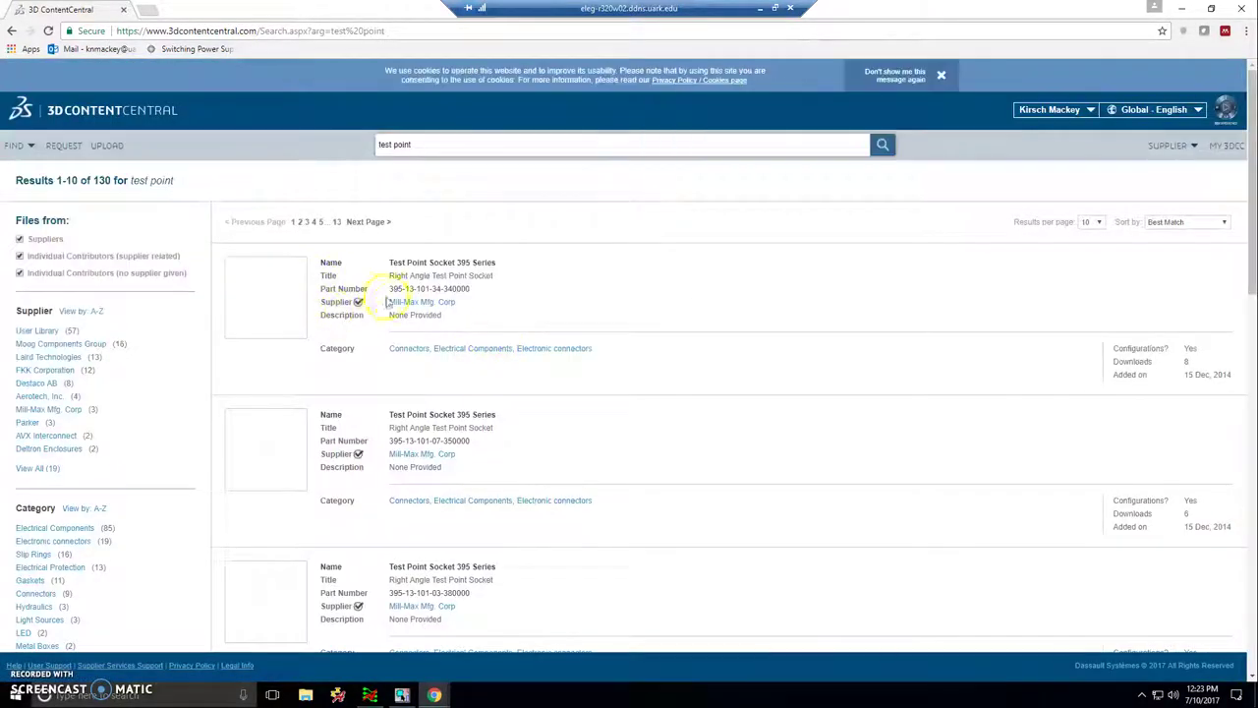
scroll(637, 356, "down", 5)
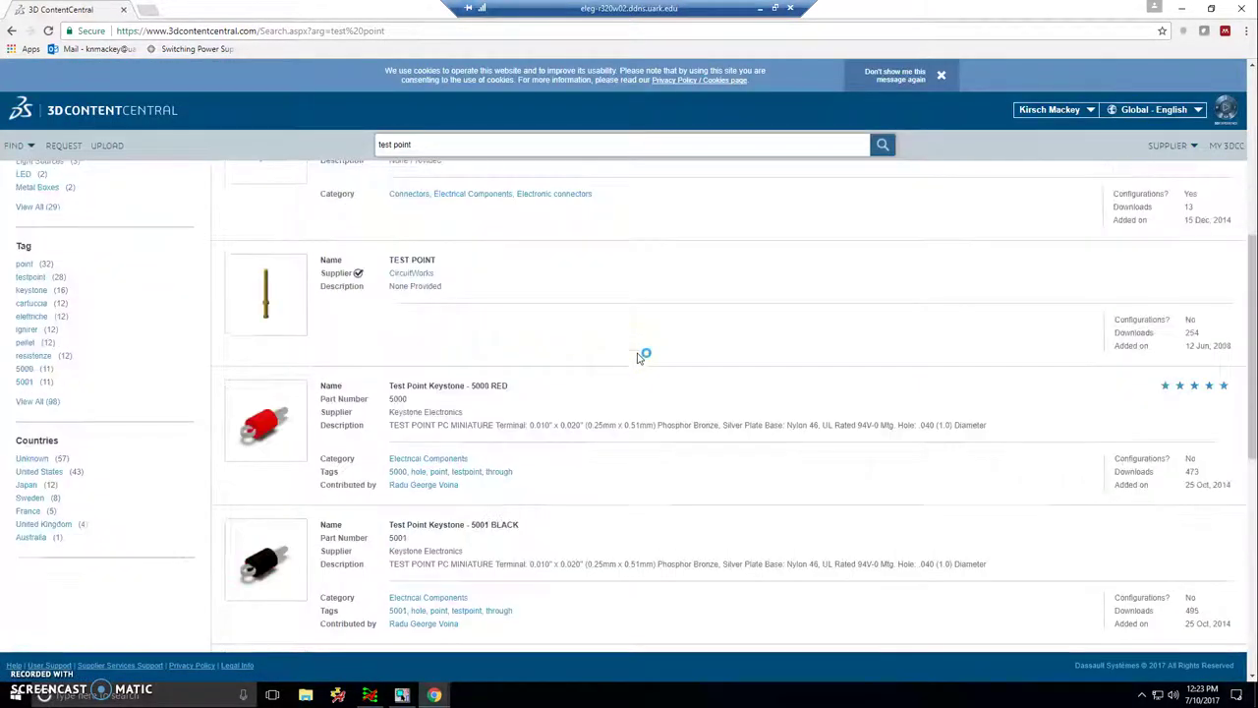
left_click(416, 321)
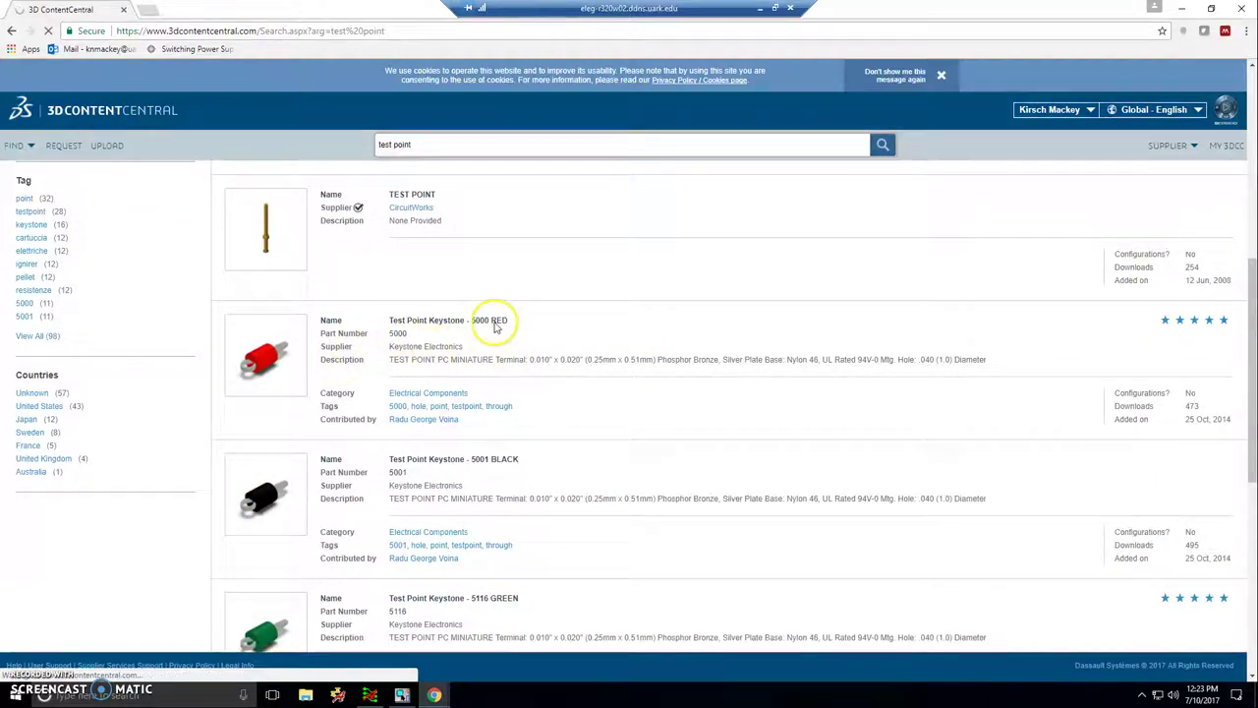
- Download the 5000 RED test point in STEP format with the rating reminder turned off
scroll(381, 455, "down", 1)
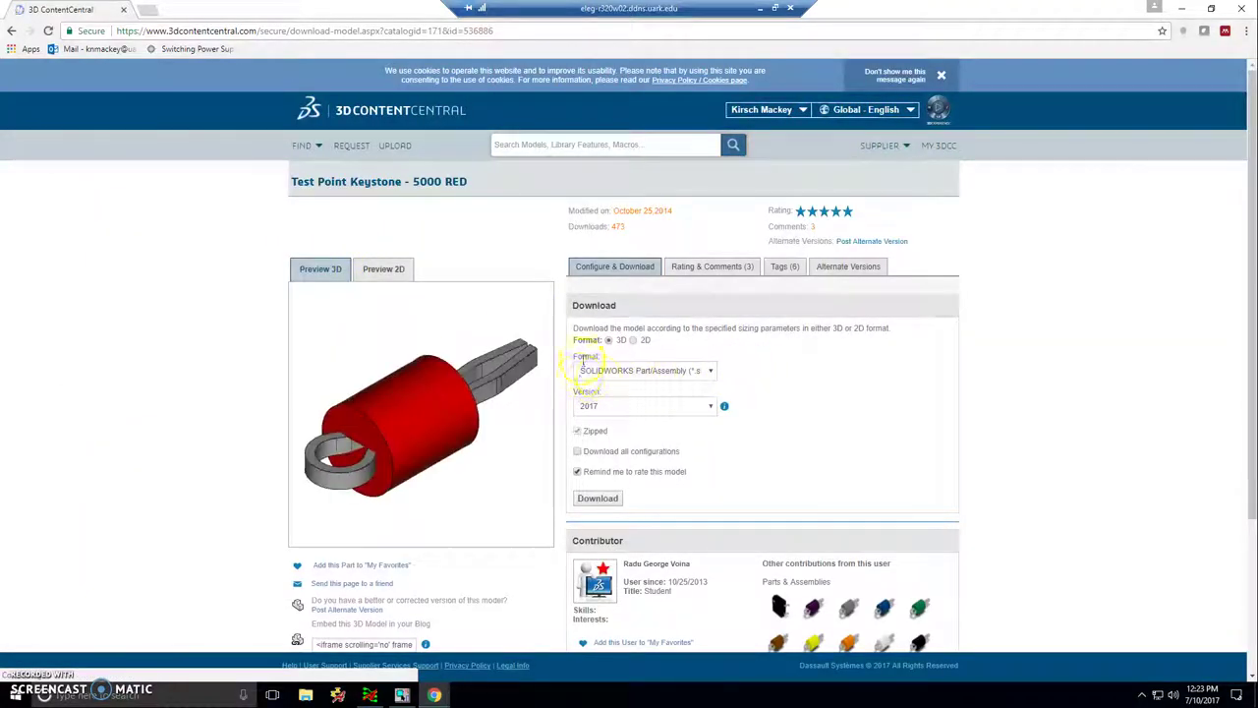
left_click(617, 371)
scroll(629, 452, "down", 3)
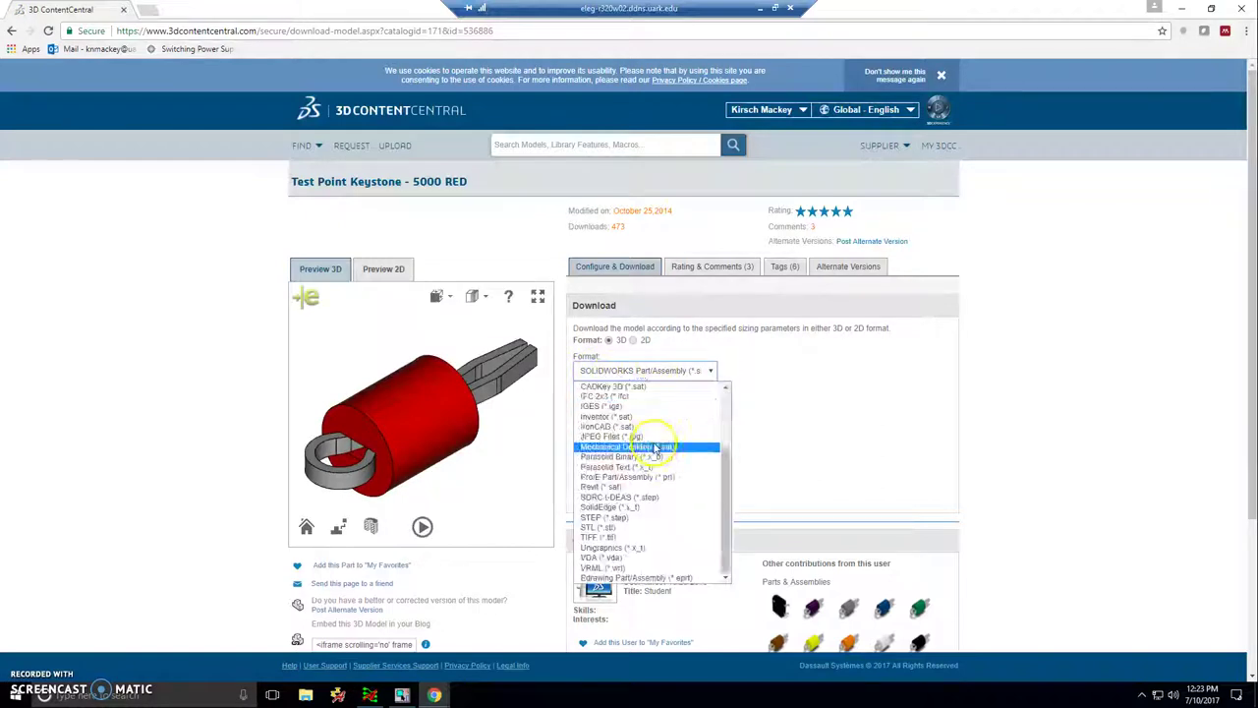
left_click(610, 517)
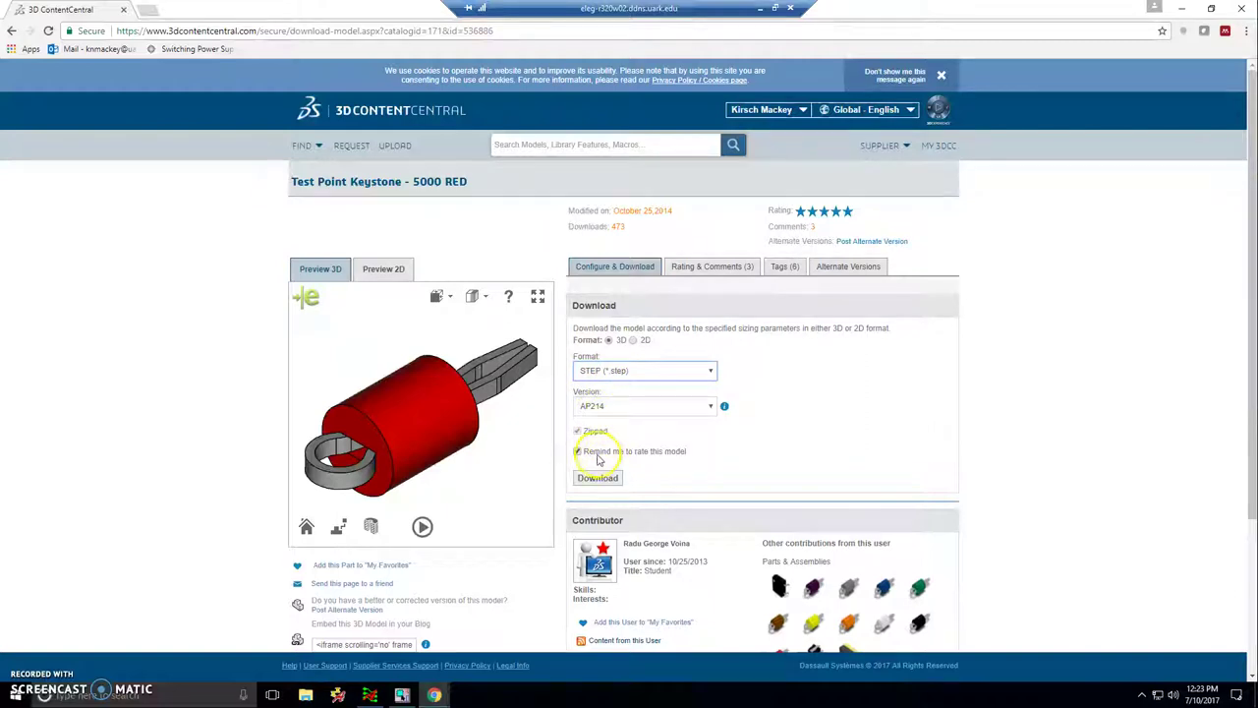
left_click(578, 452)
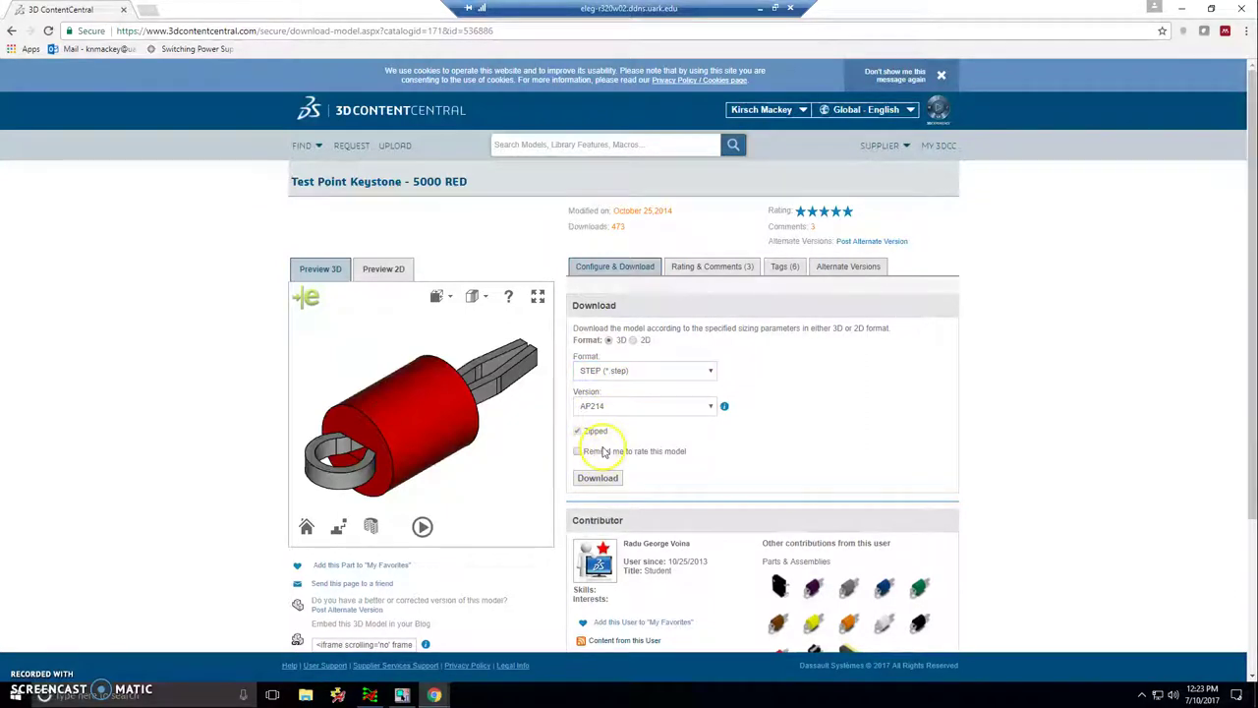
left_click(599, 478)
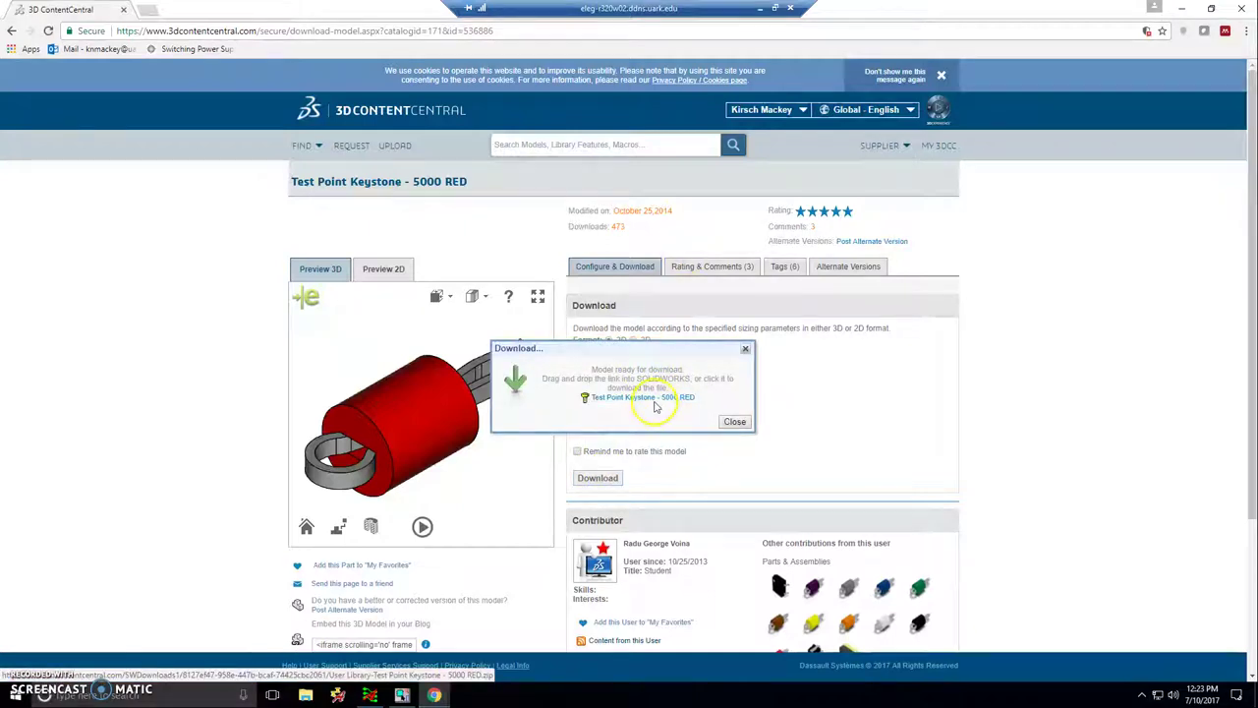
- Save the Test Point Keystone - 5000 RED zip into a new 'step' folder under Documents\new3d
left_click(653, 398)
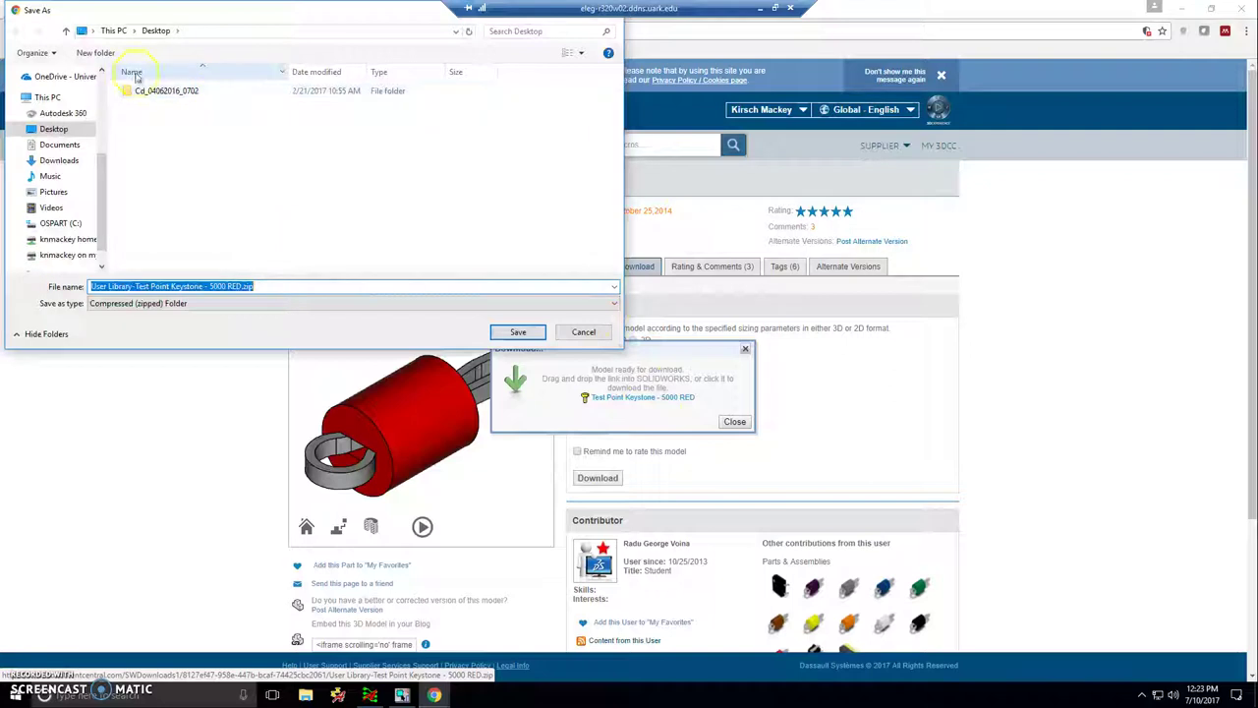
left_click(88, 144)
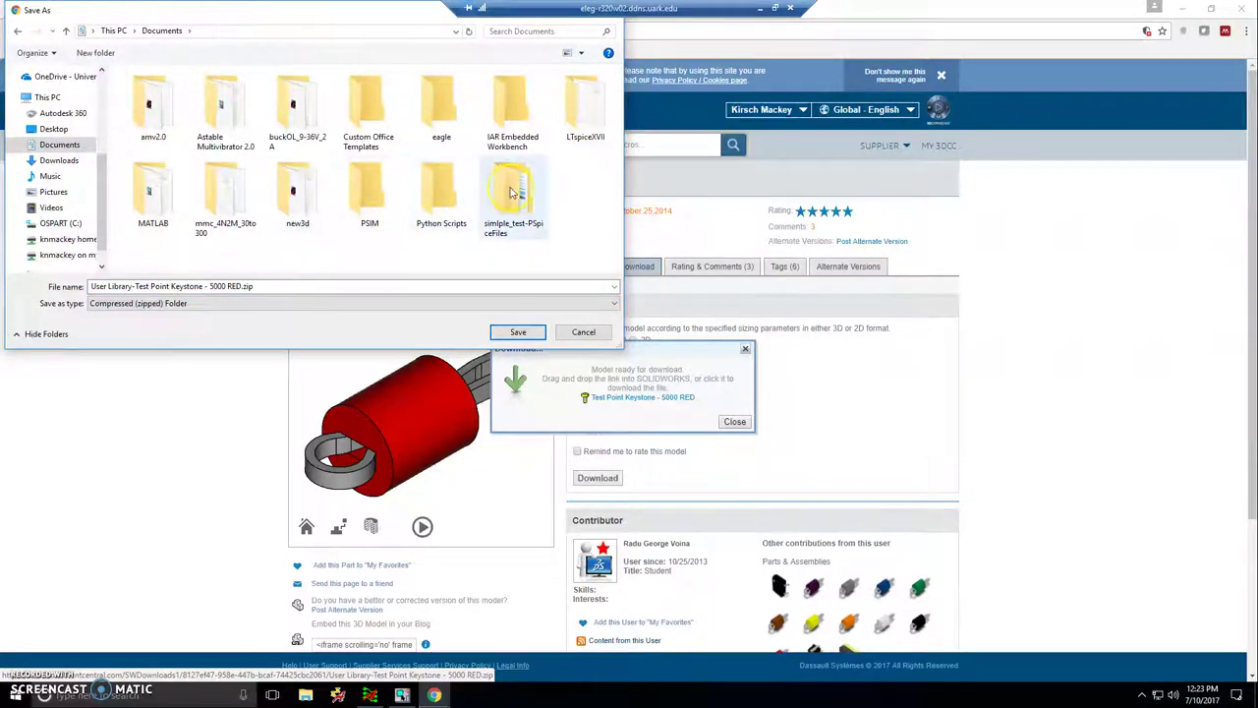
left_click(444, 144)
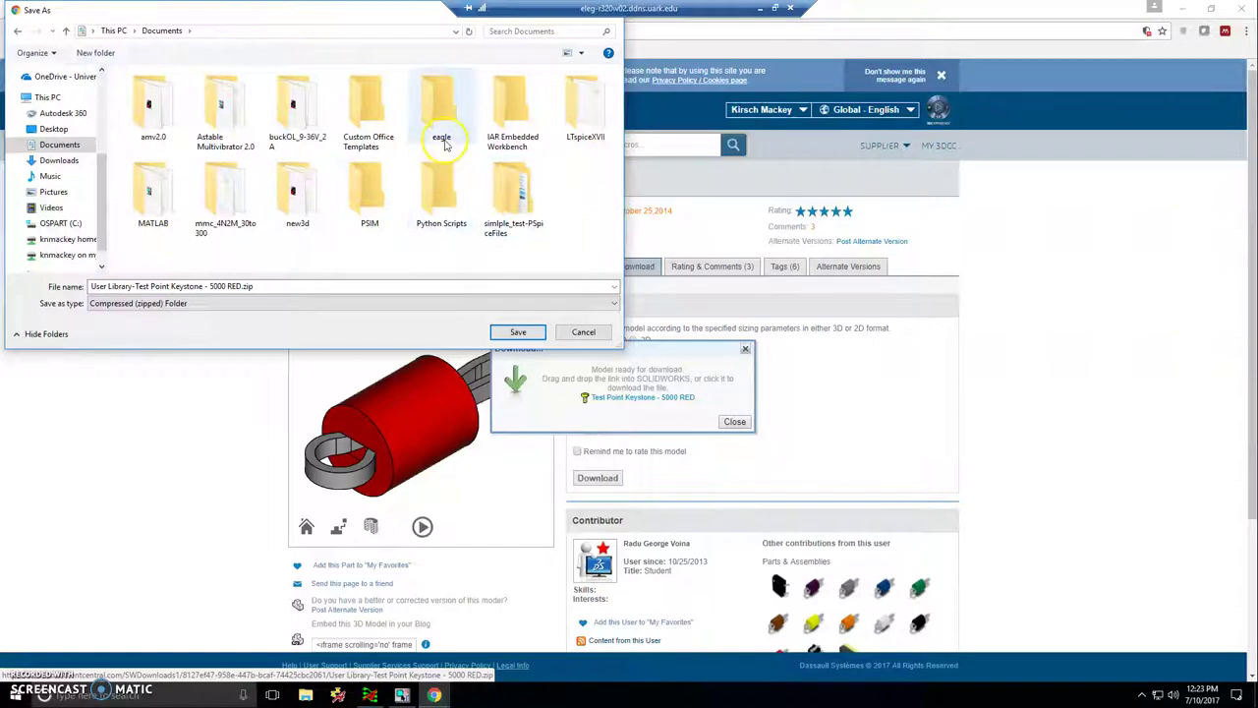
double_click(299, 192)
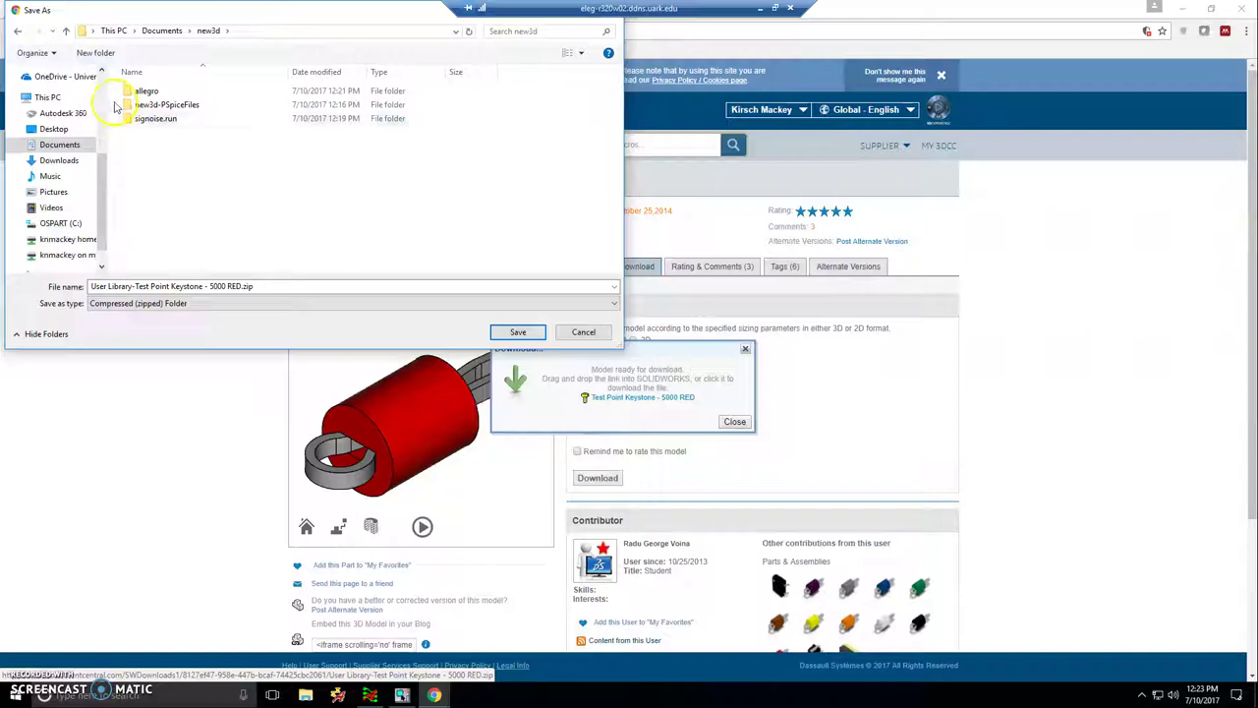
left_click(97, 52)
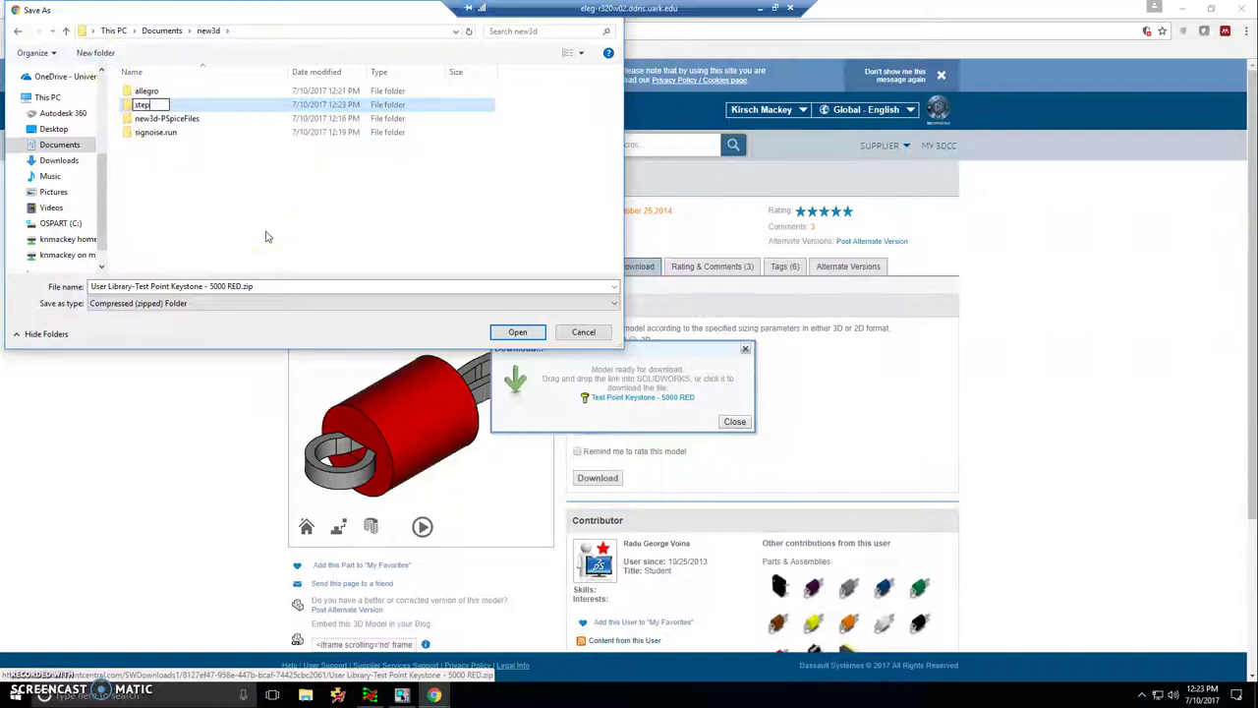
type("step")
key("Return")
key("Return")
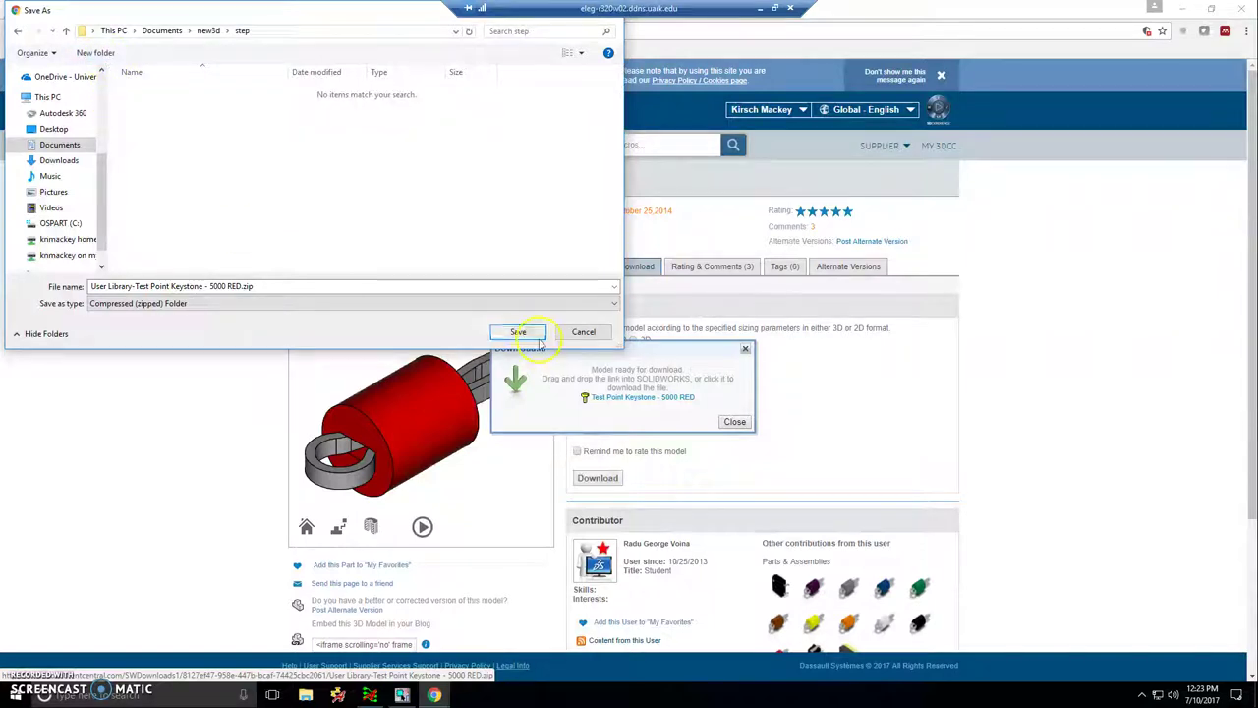
left_click(535, 334)
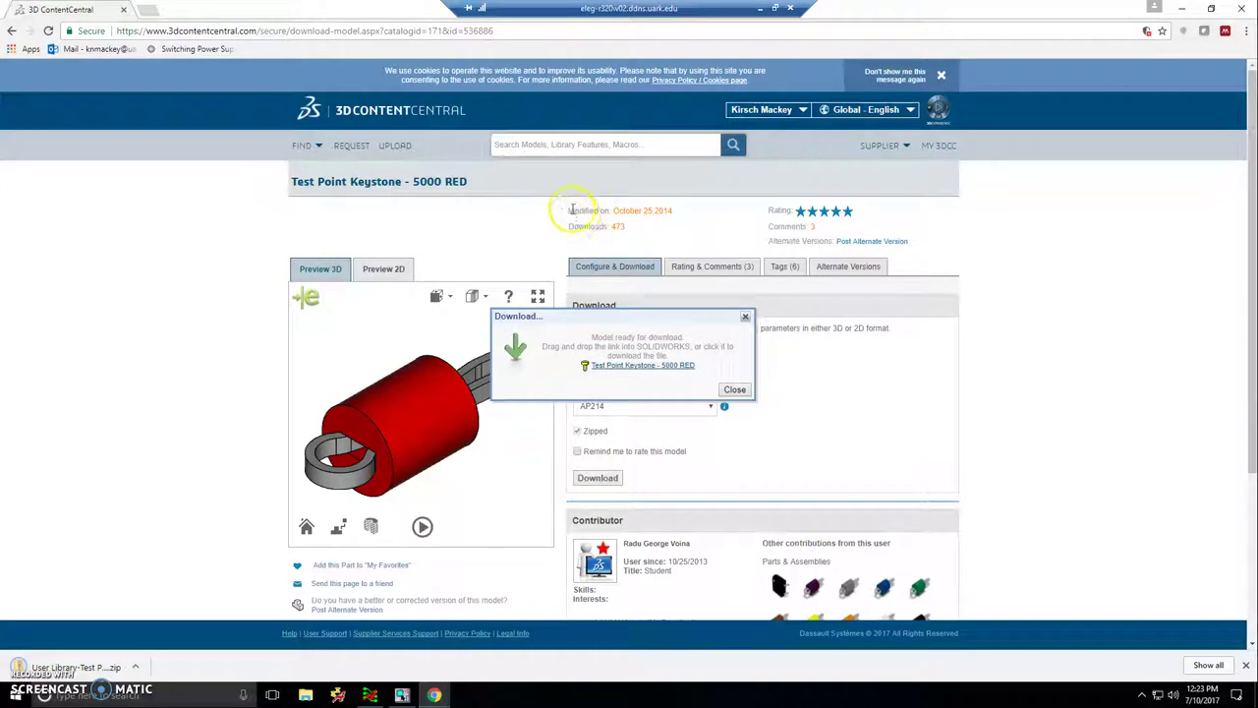
- Show the downloaded test point zip in its folder and extract it
left_click(136, 668)
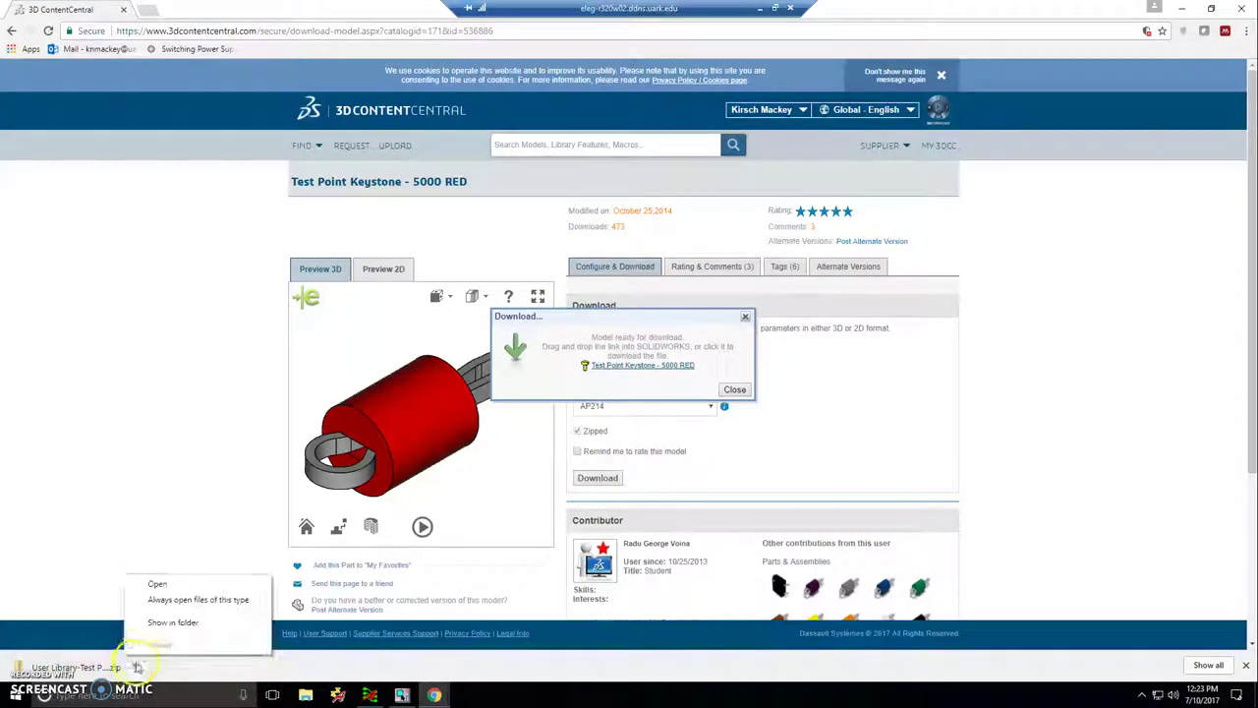
left_click(157, 623)
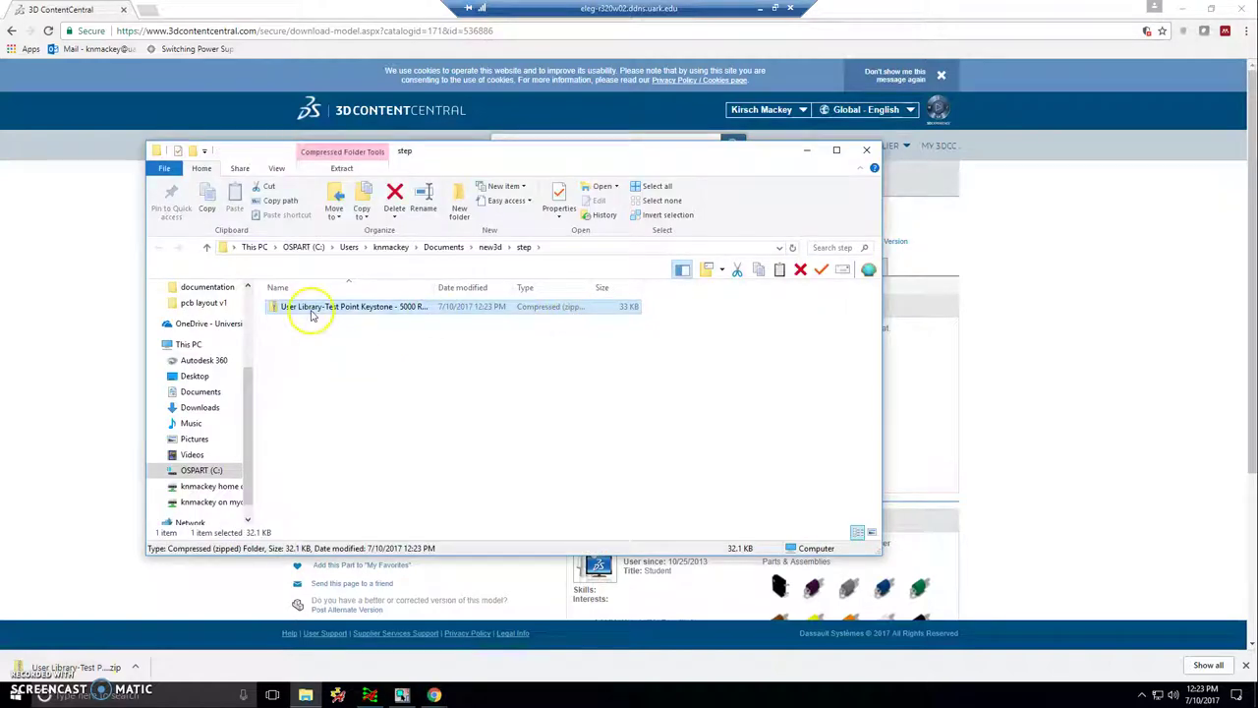
right_click(312, 315)
left_click(378, 364)
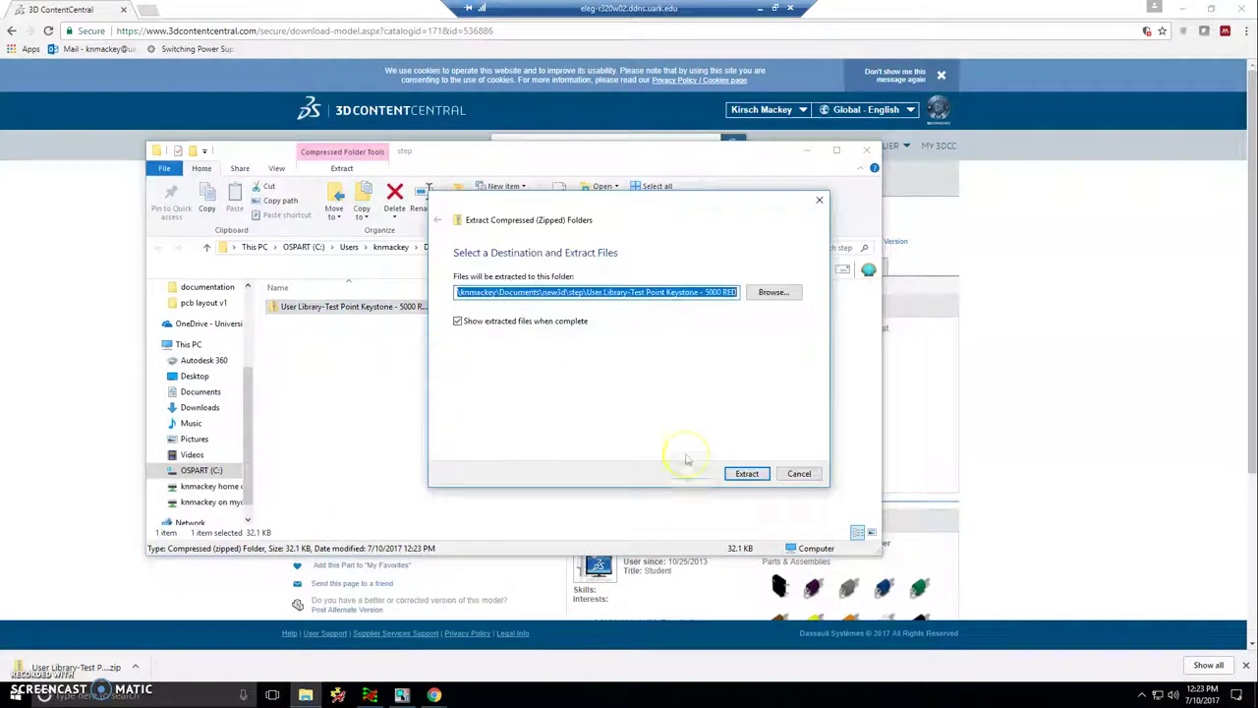
left_click(746, 473)
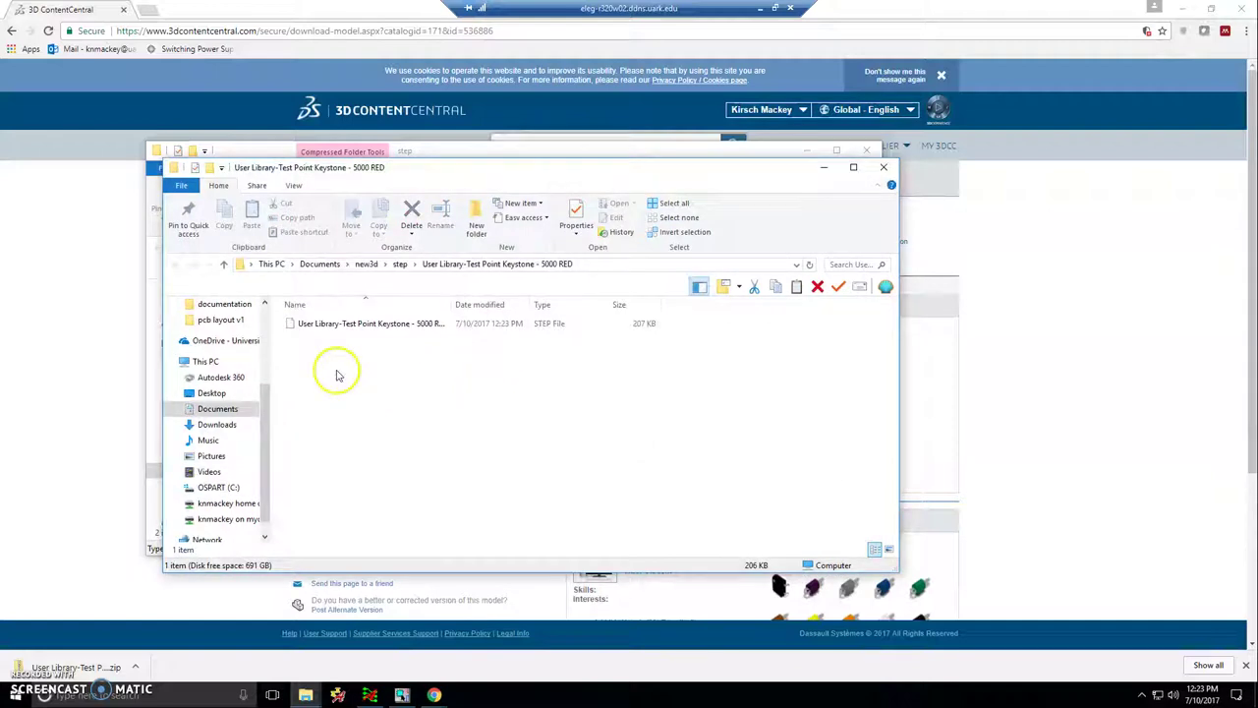
- Move the extracted Test Point Keystone - 5000 RED STEP file up into the step folder
right_click(379, 325)
left_click(409, 479)
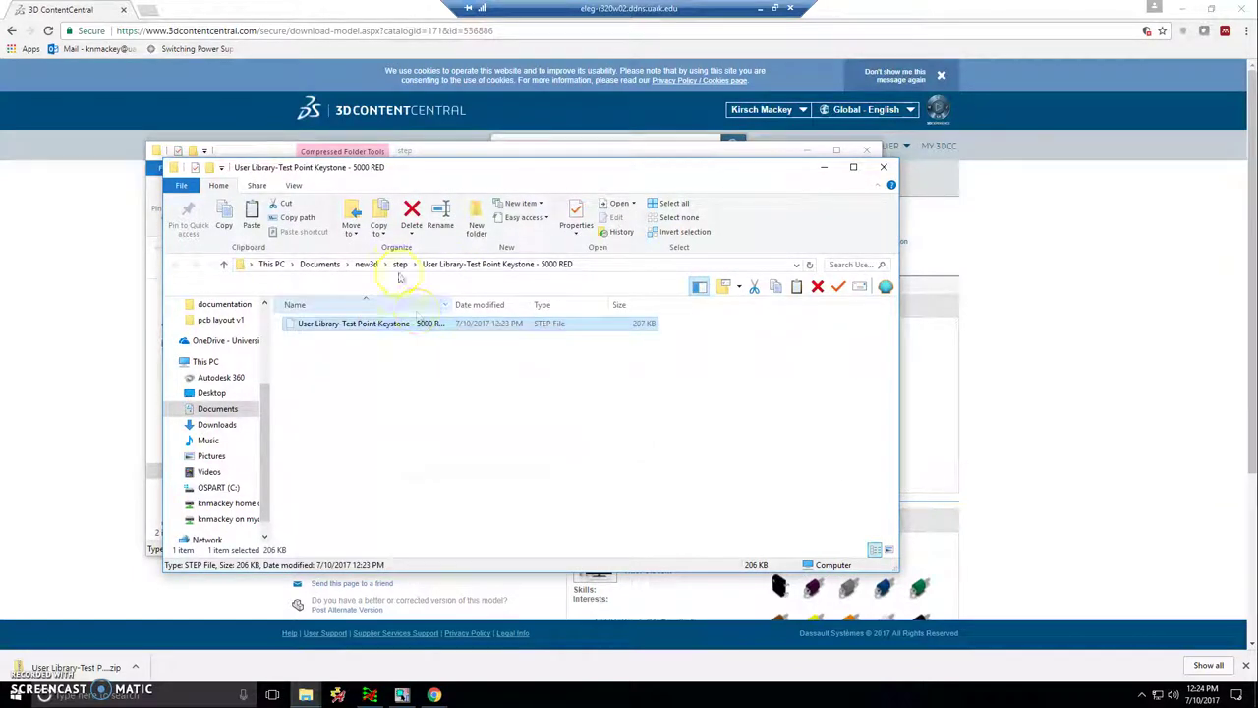
left_click(400, 263)
right_click(357, 415)
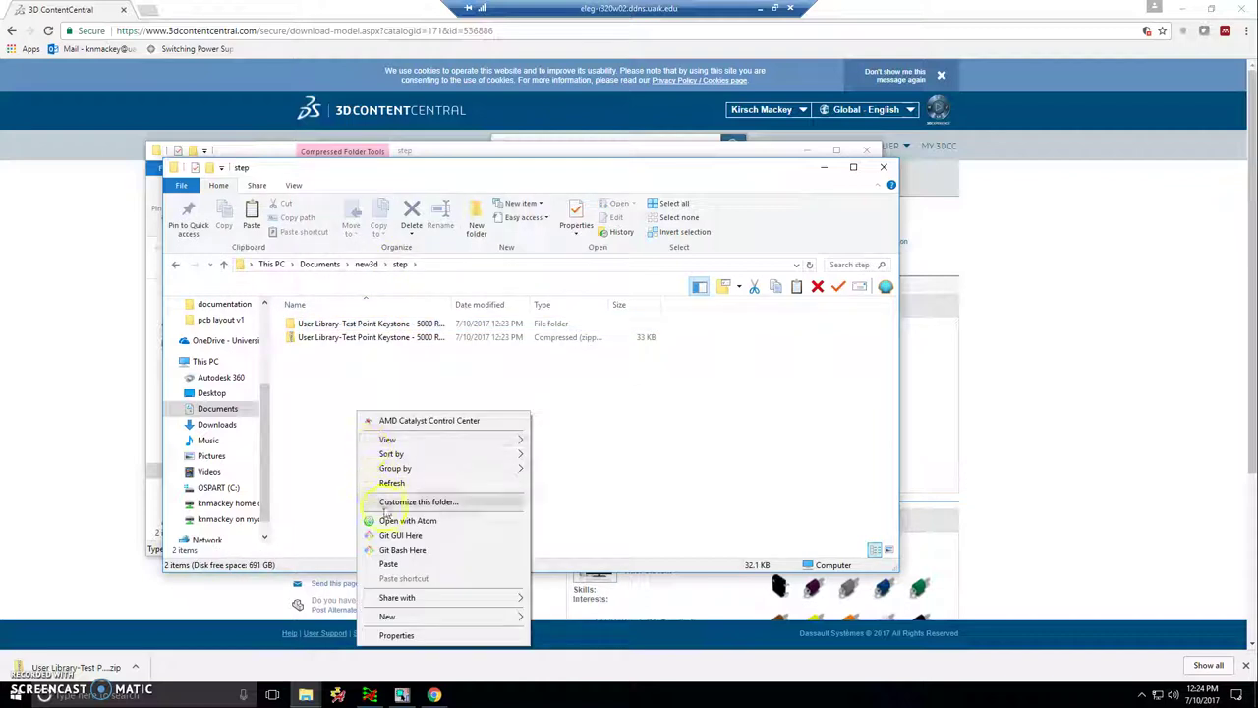
left_click(391, 565)
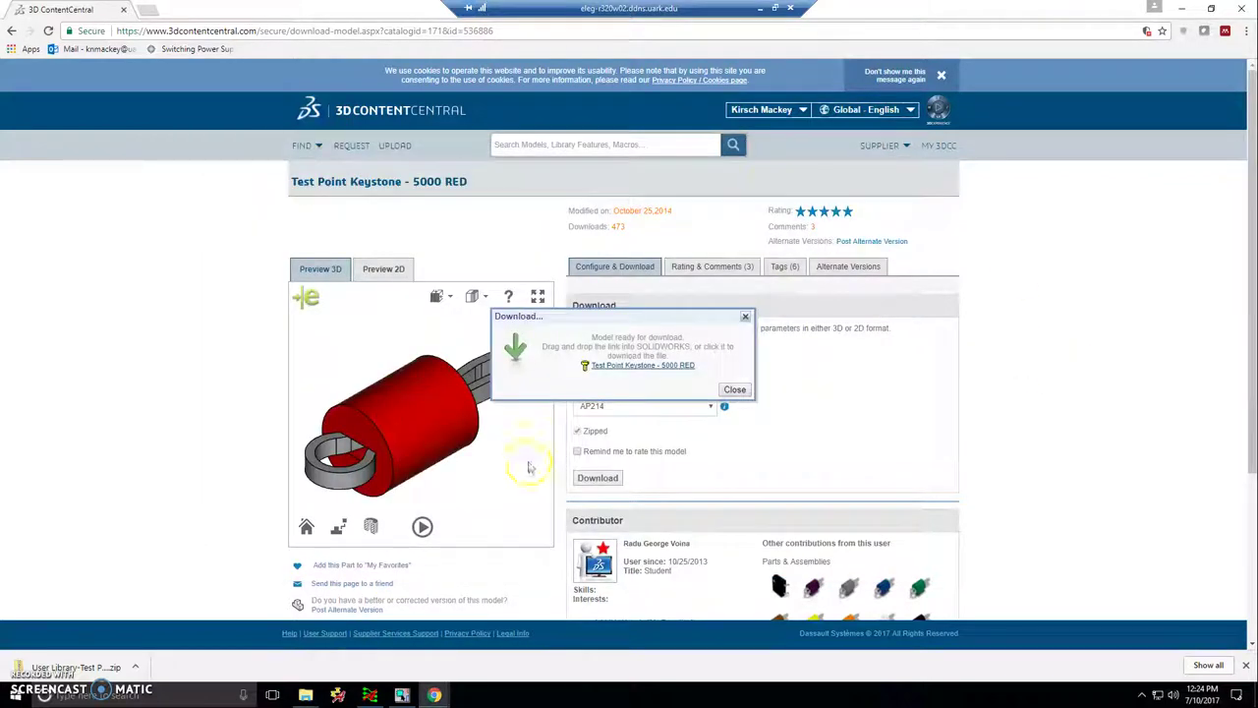
- Dismiss the download notice and search the catalogue for Resistors
left_click(749, 391)
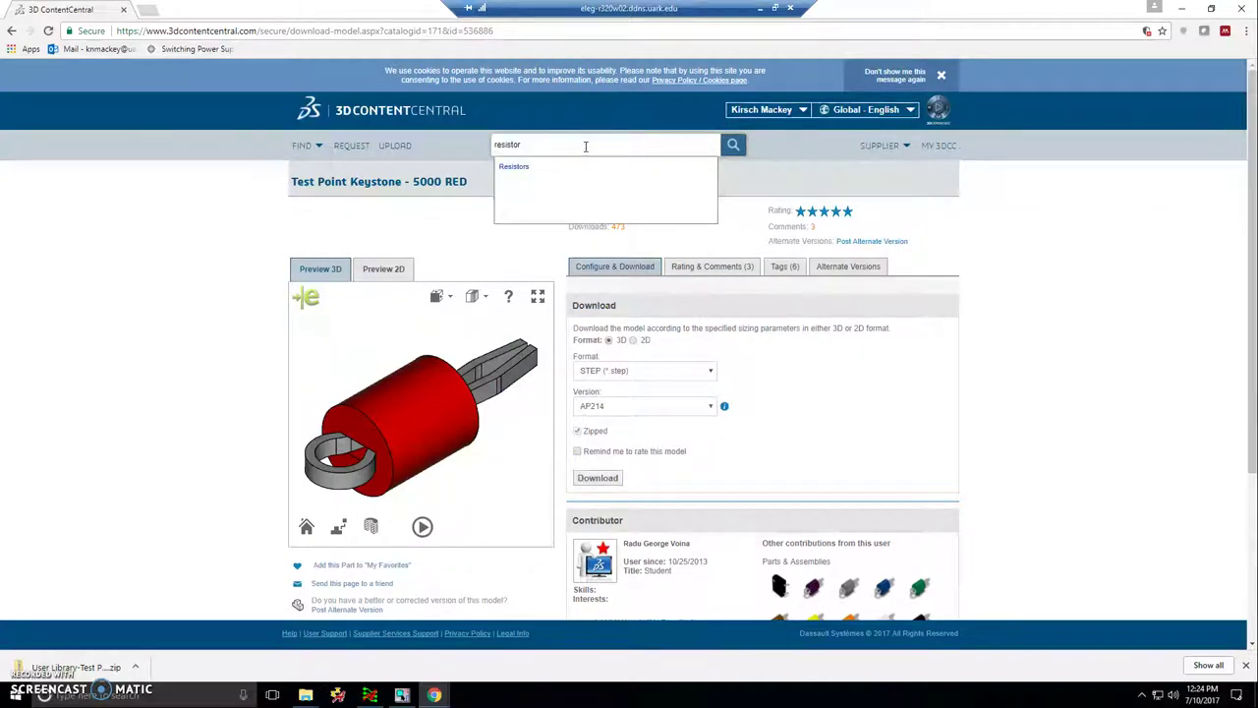
left_click(532, 167)
left_click(742, 145)
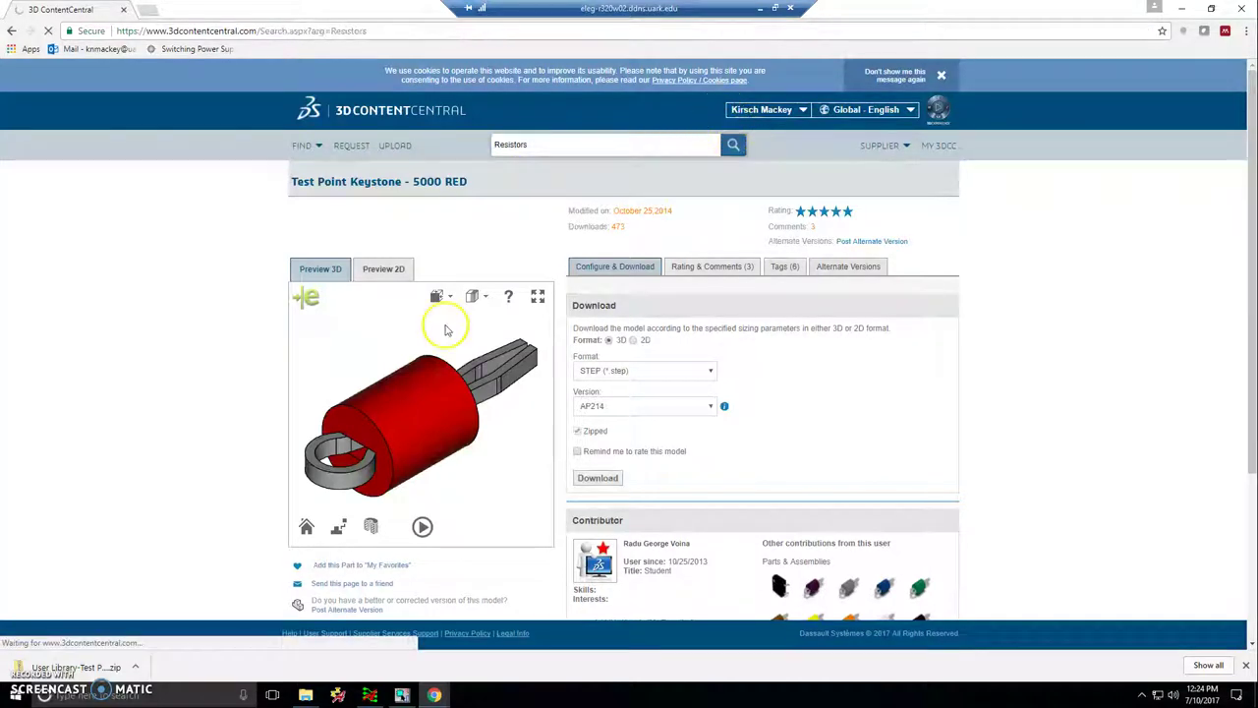
scroll(491, 393, "down", 1)
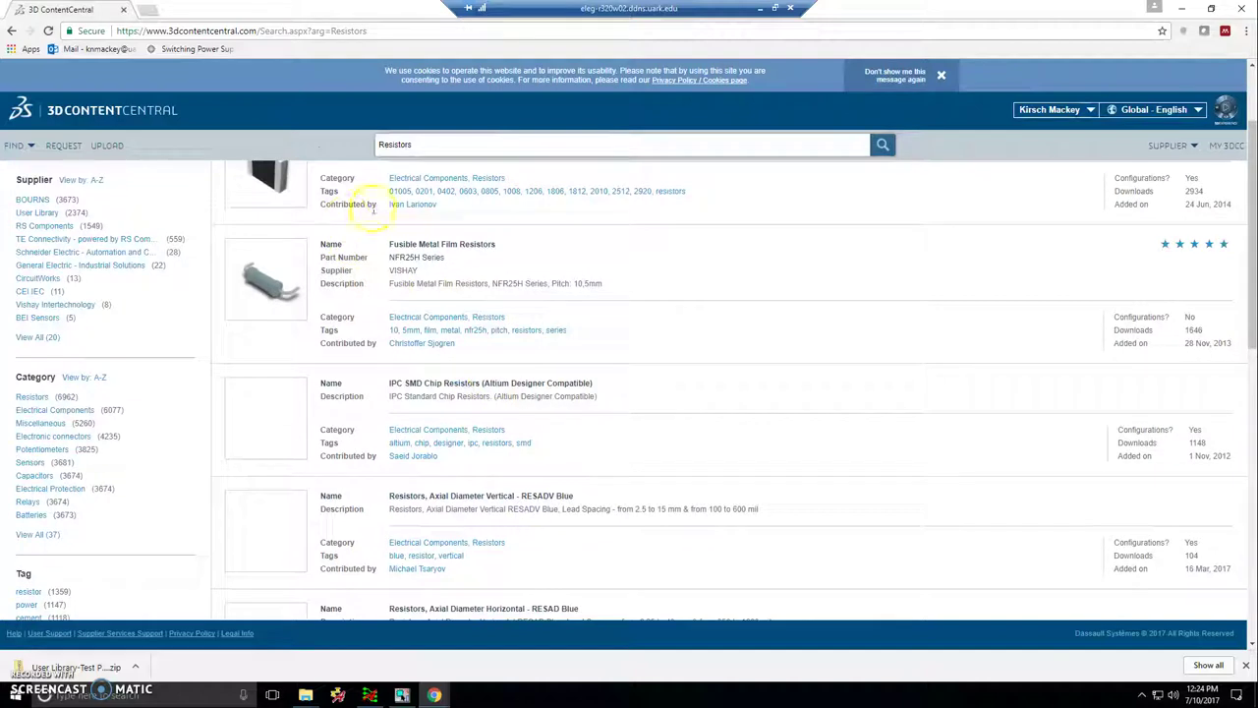
scroll(413, 339, "down", 2)
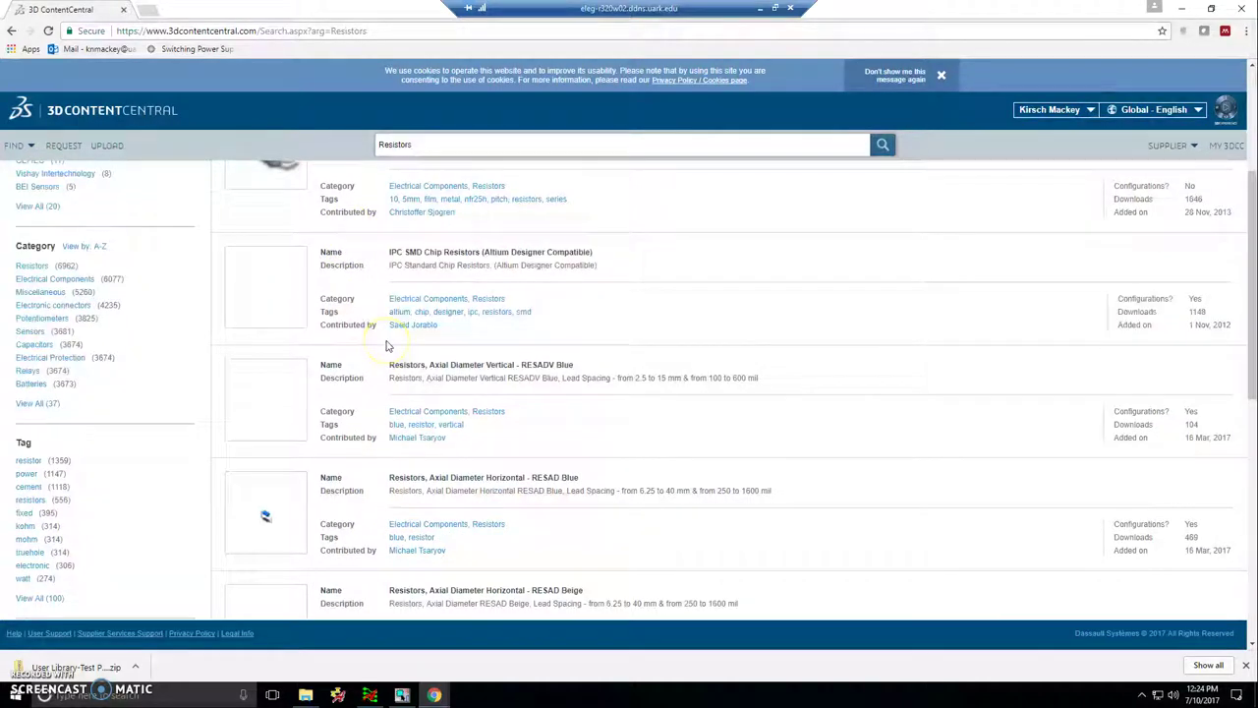
scroll(388, 346, "up", 2)
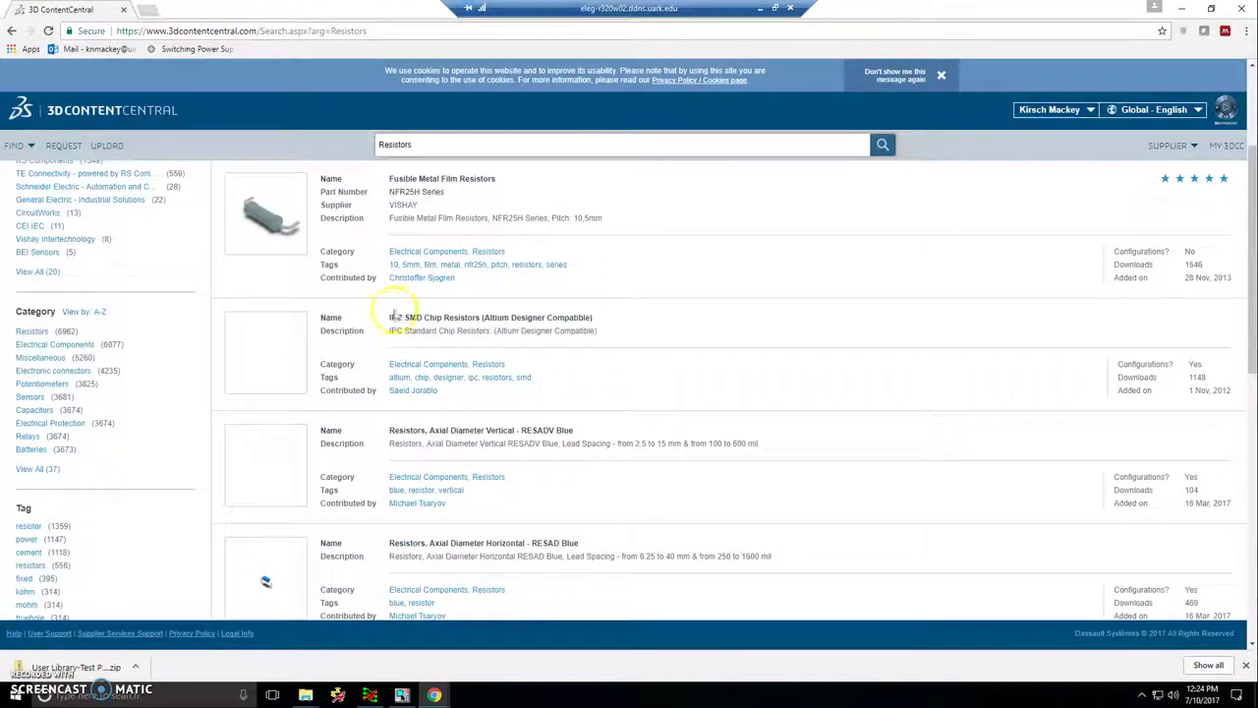
scroll(377, 282, "up", 1)
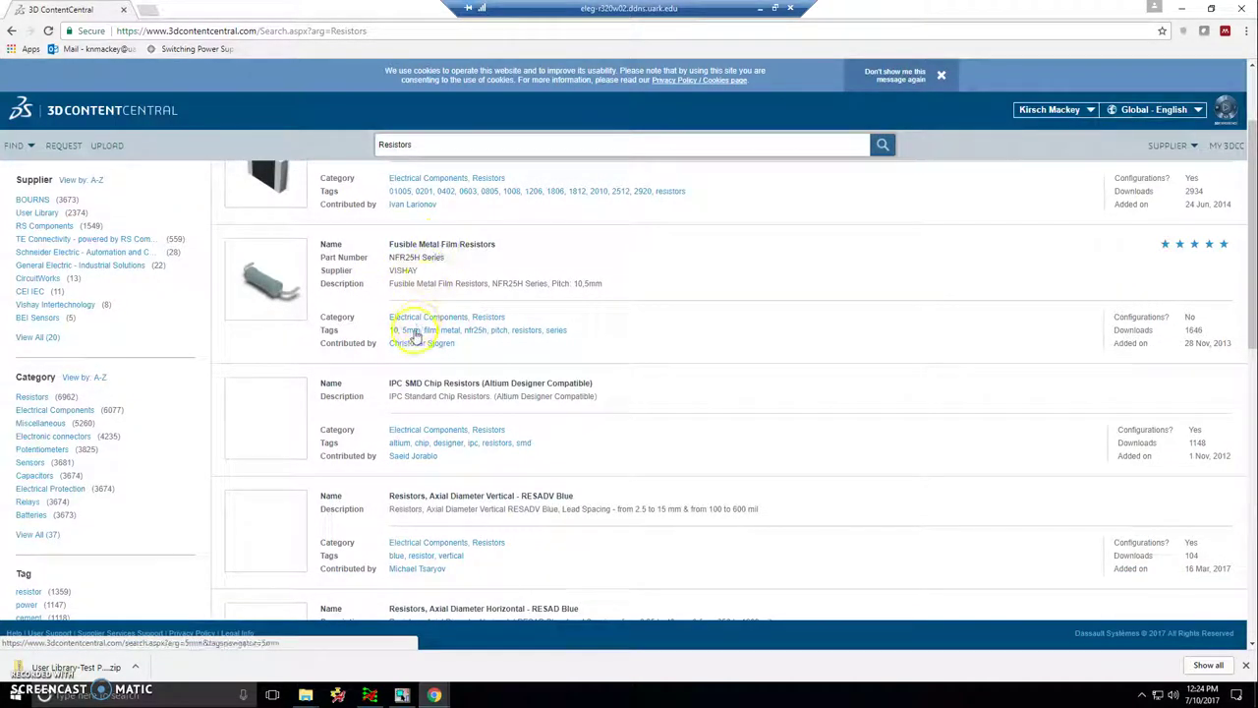
- Open the Fusible Metal Film Resistors (NFR25H Series) model page
left_click(442, 248)
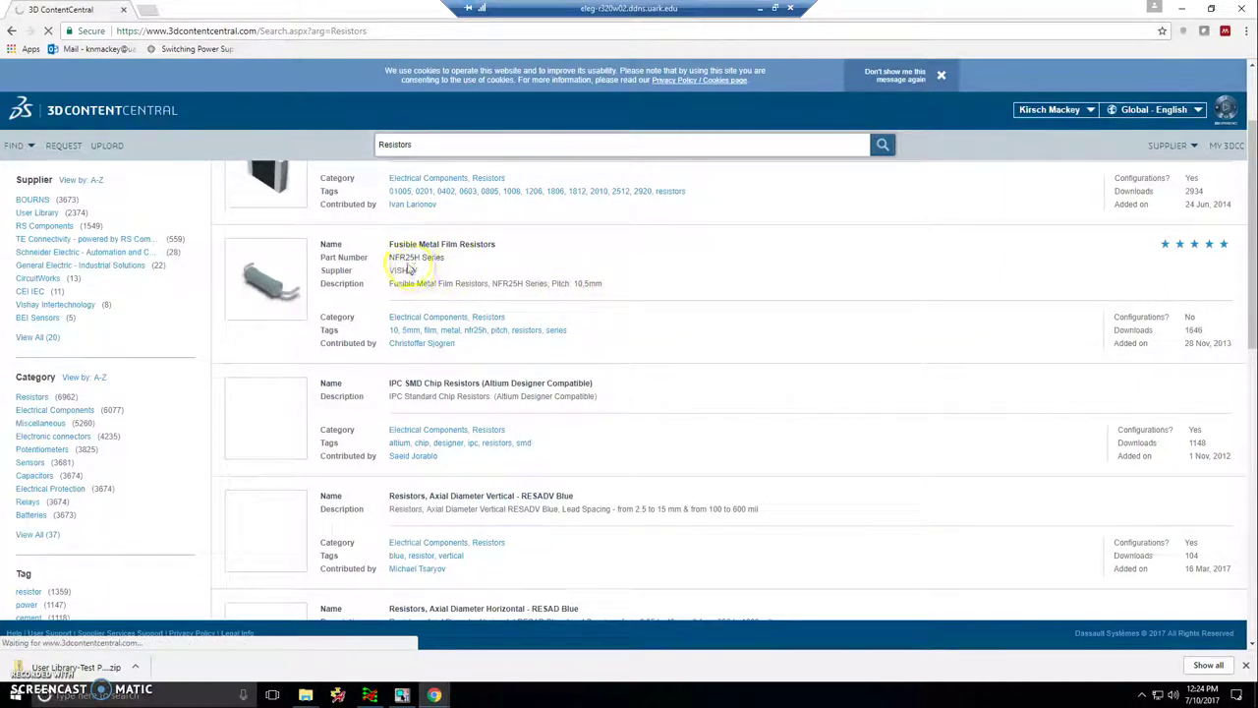
left_click(469, 265)
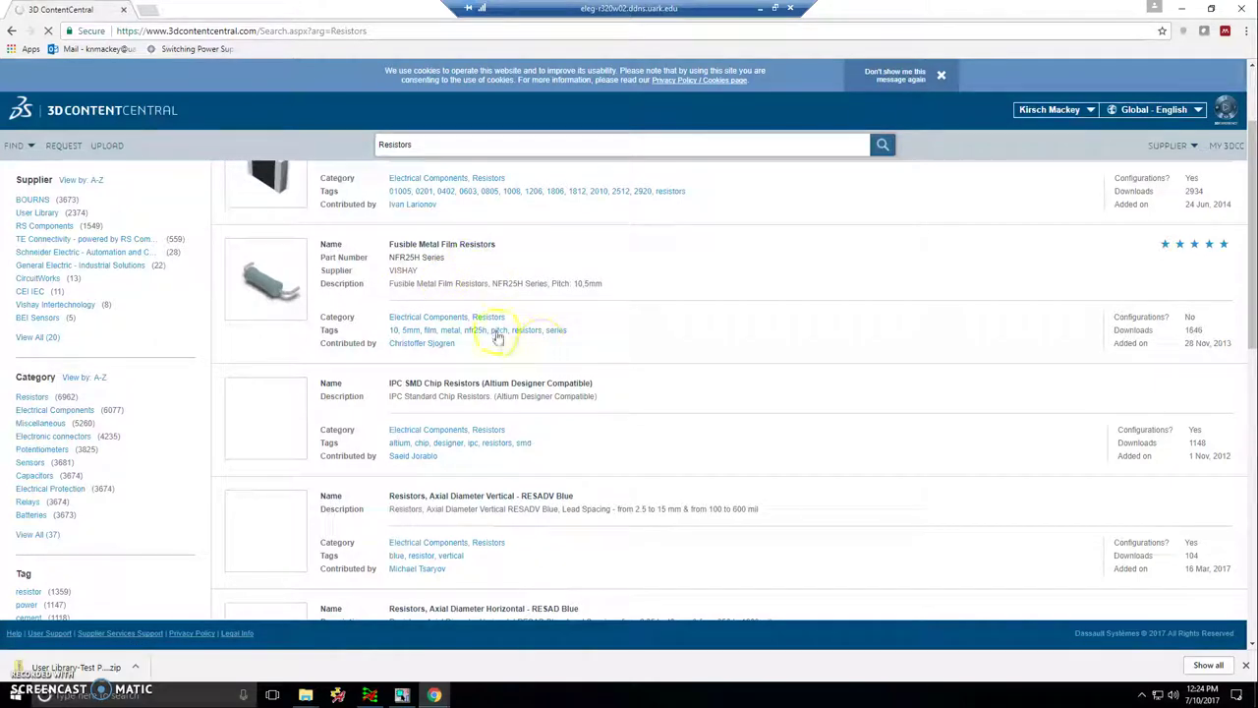
scroll(432, 489, "down", 2)
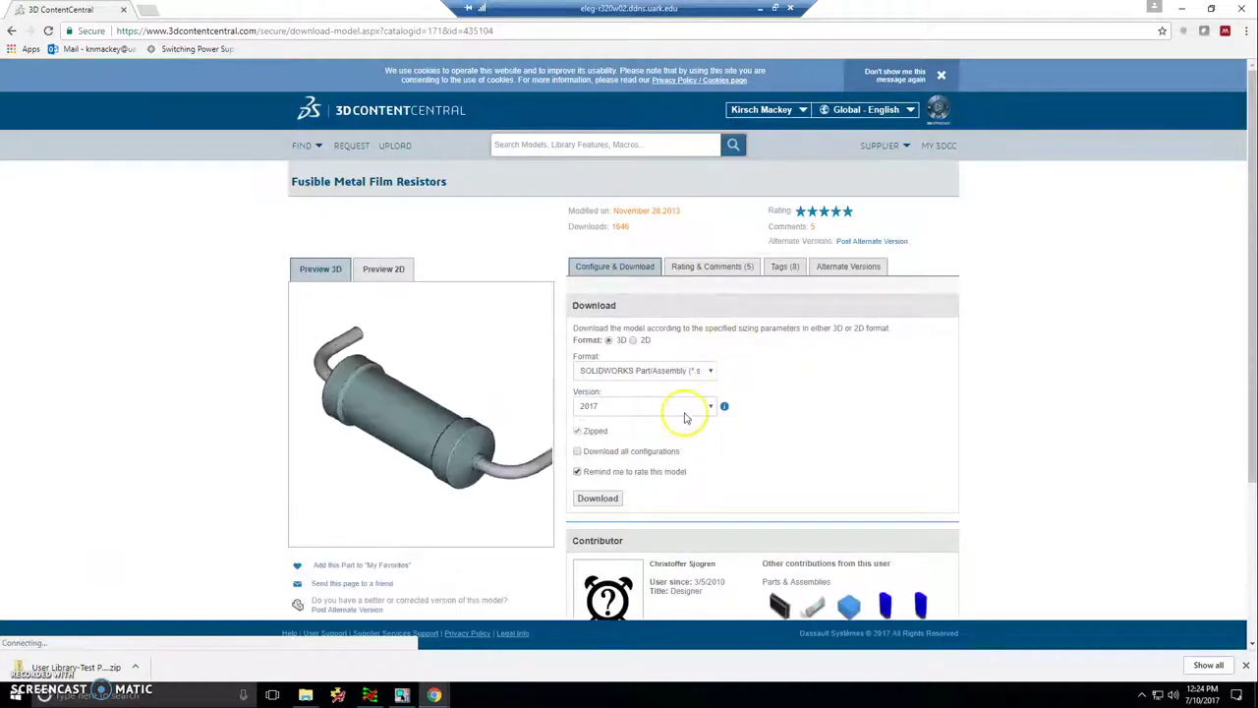
- Download the NFR25H resistor in STEP format as User Library-NFR25H.zip into the step folder
left_click(660, 383)
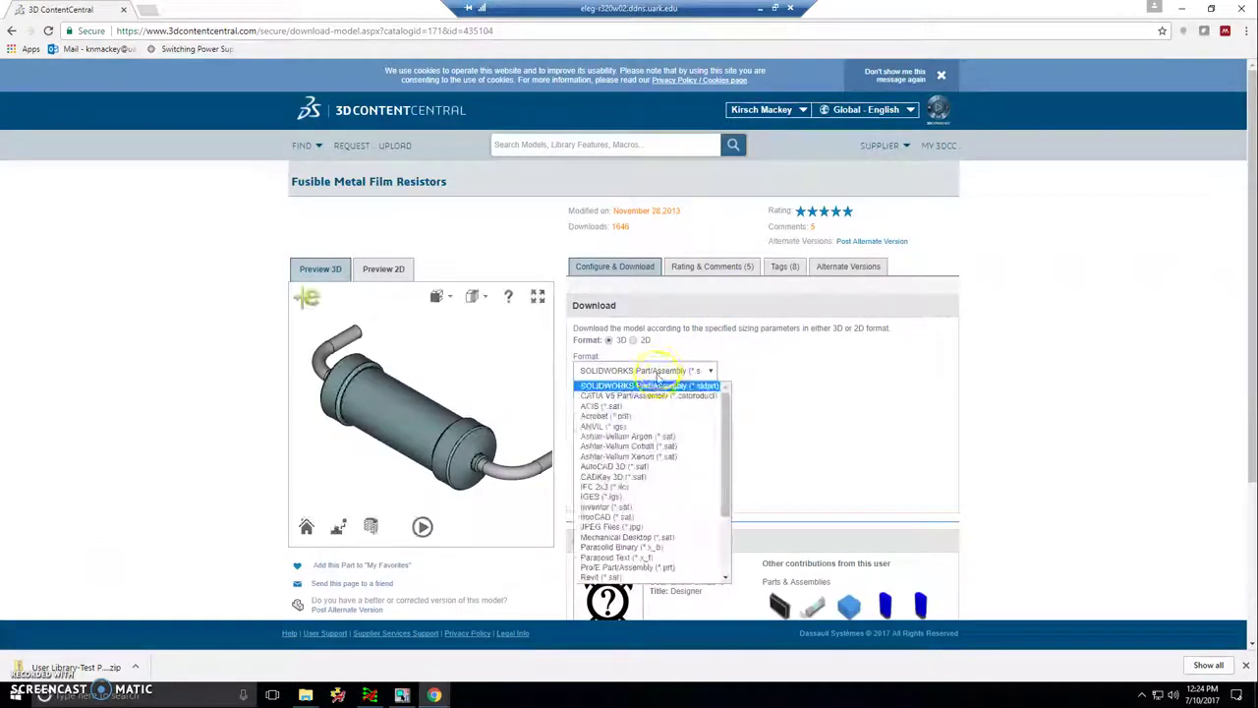
left_click(617, 518)
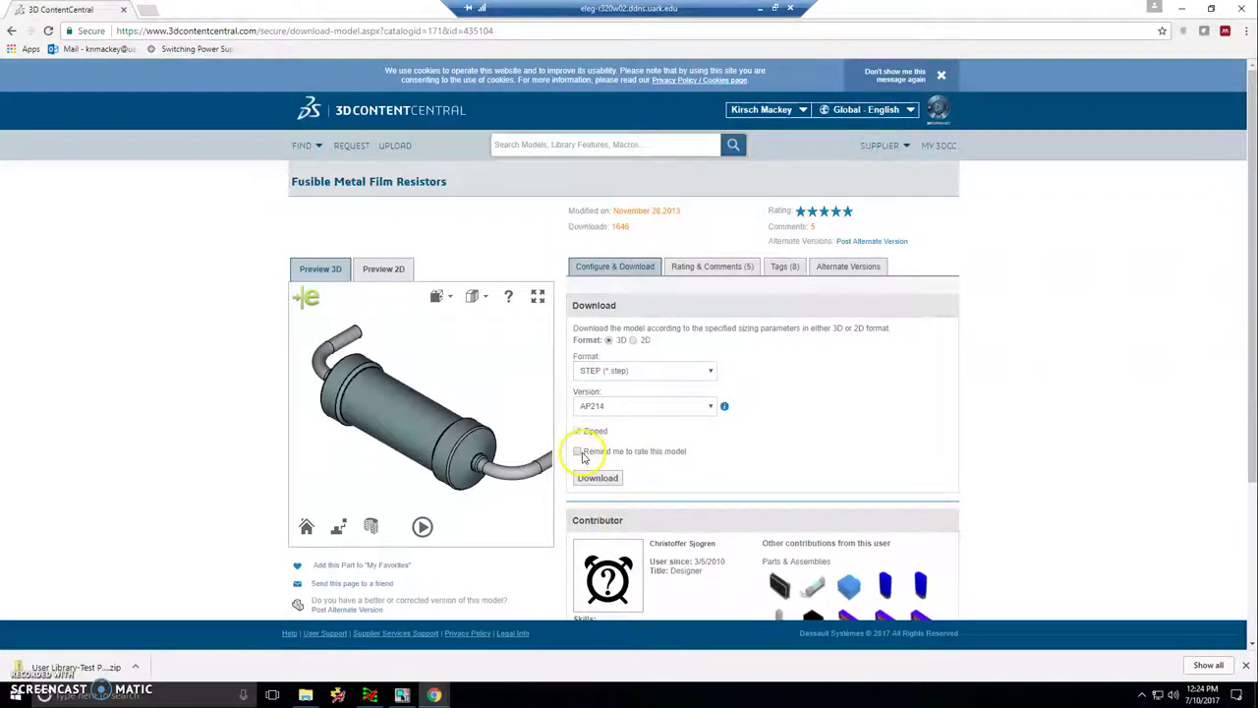
left_click(598, 478)
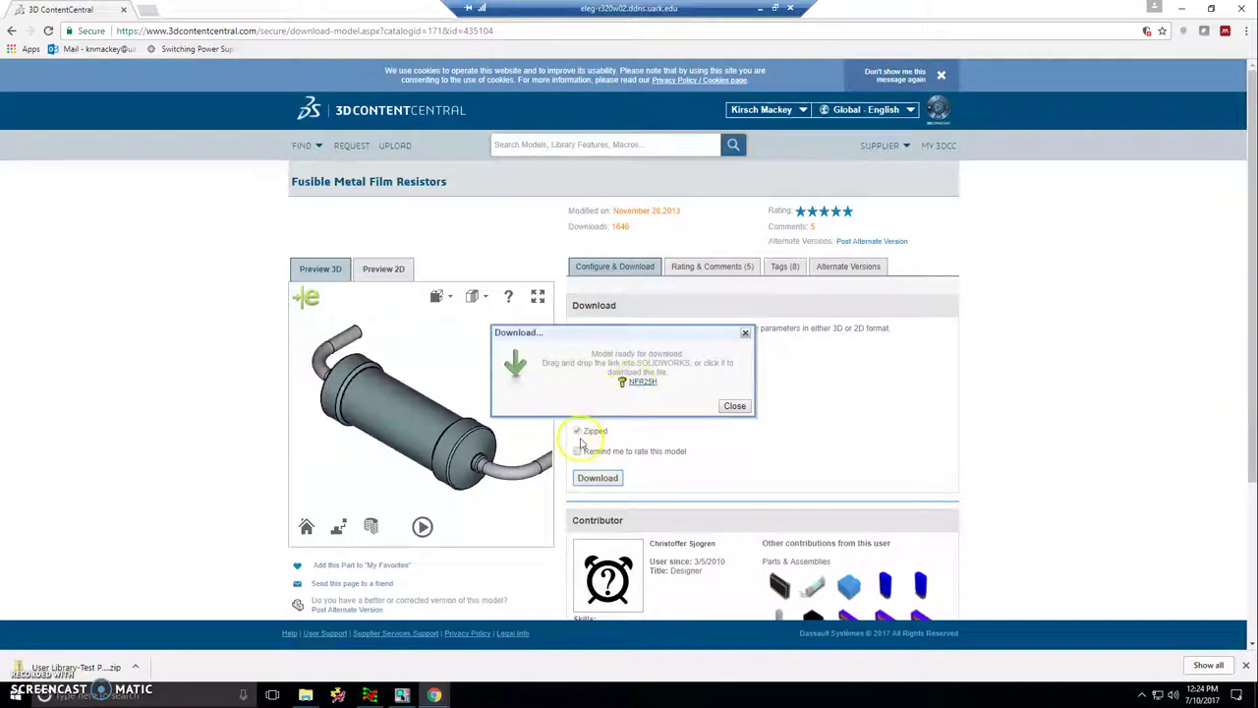
left_click(640, 381)
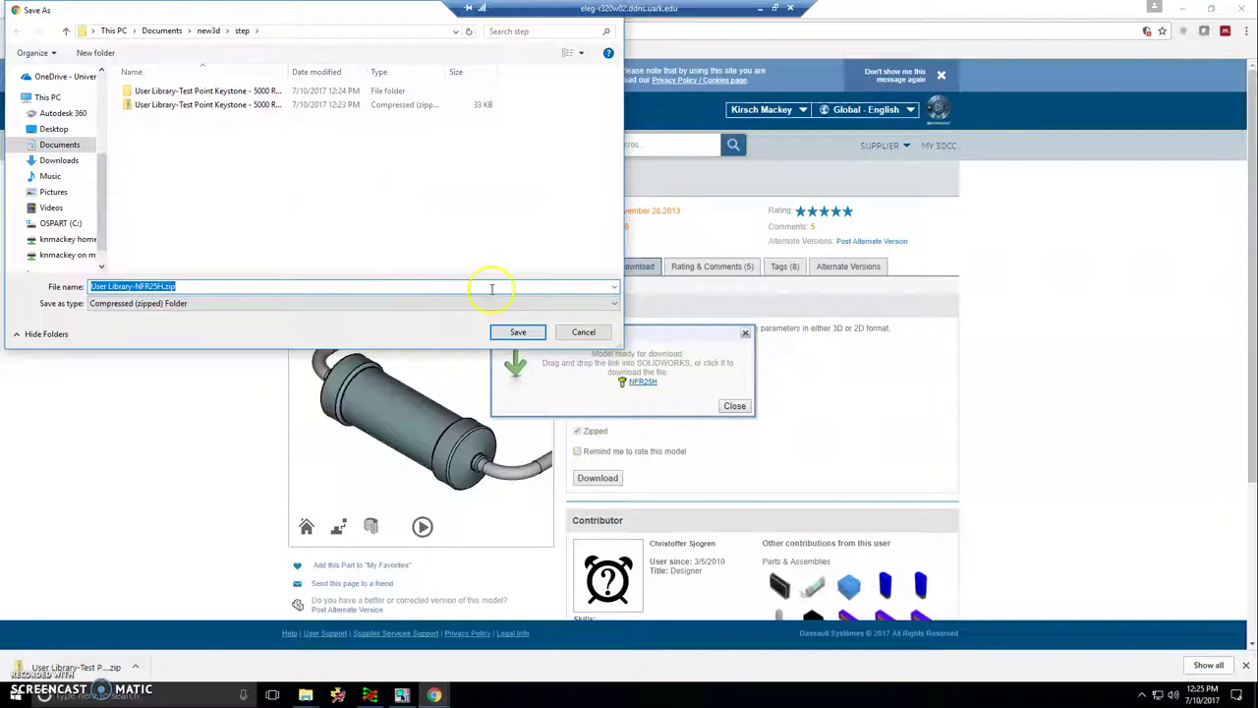
left_click(516, 332)
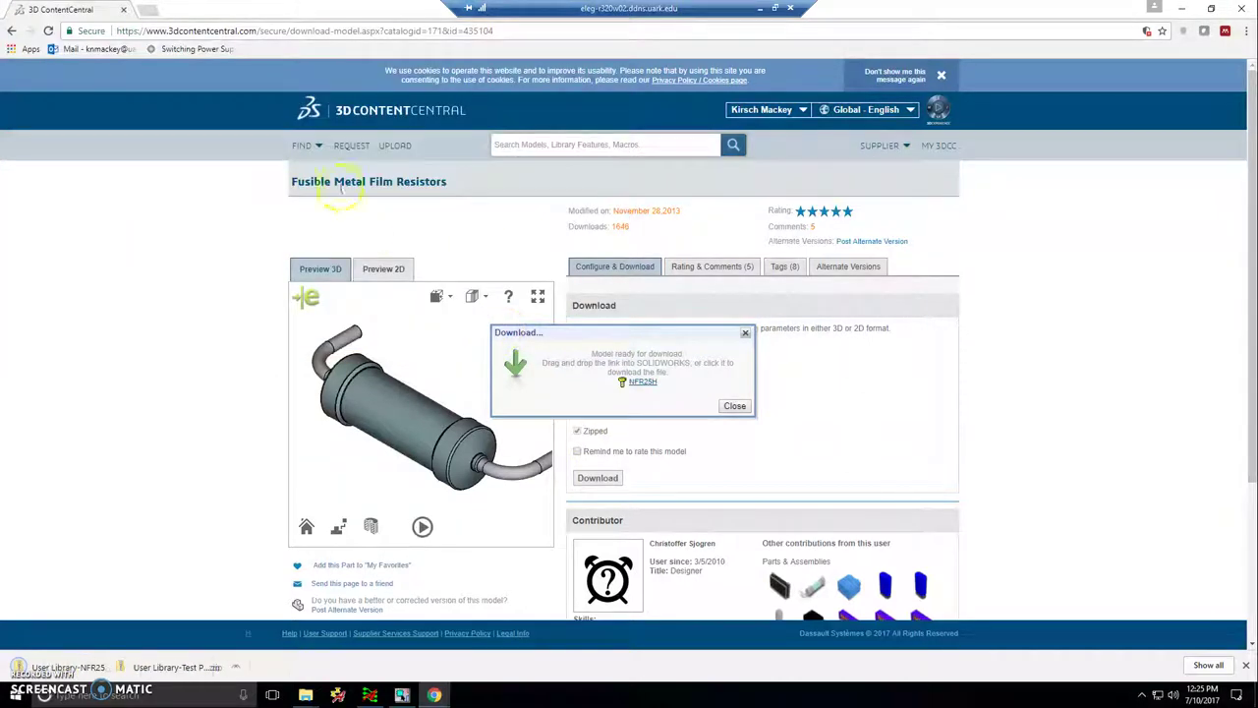
left_click(734, 407)
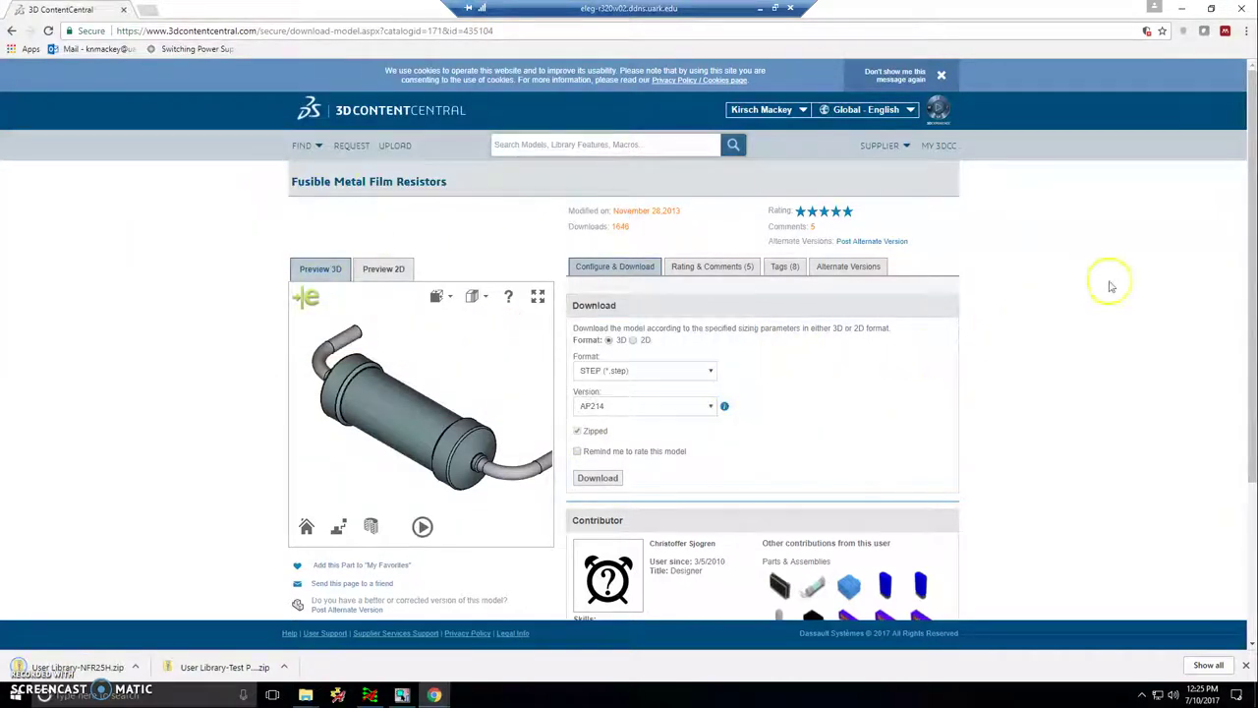
left_click(556, 145)
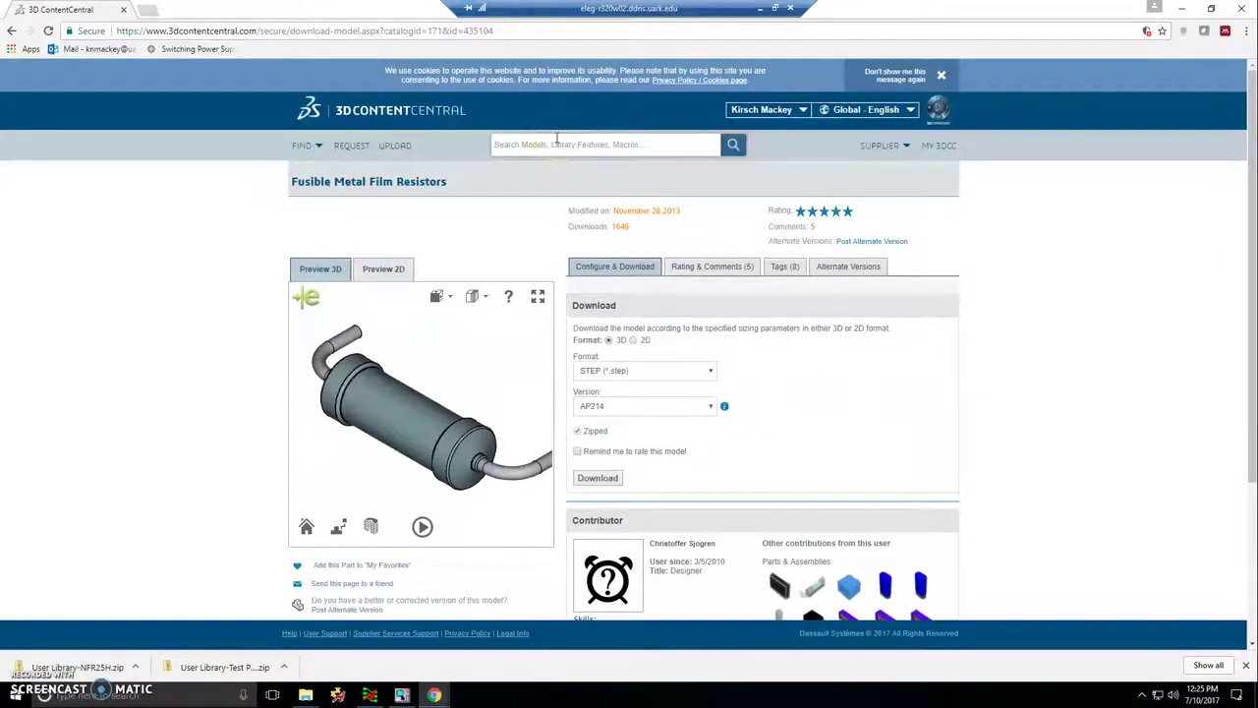
- Search the catalogue for header parts and scroll through the 'header 1x2' results
type("header")
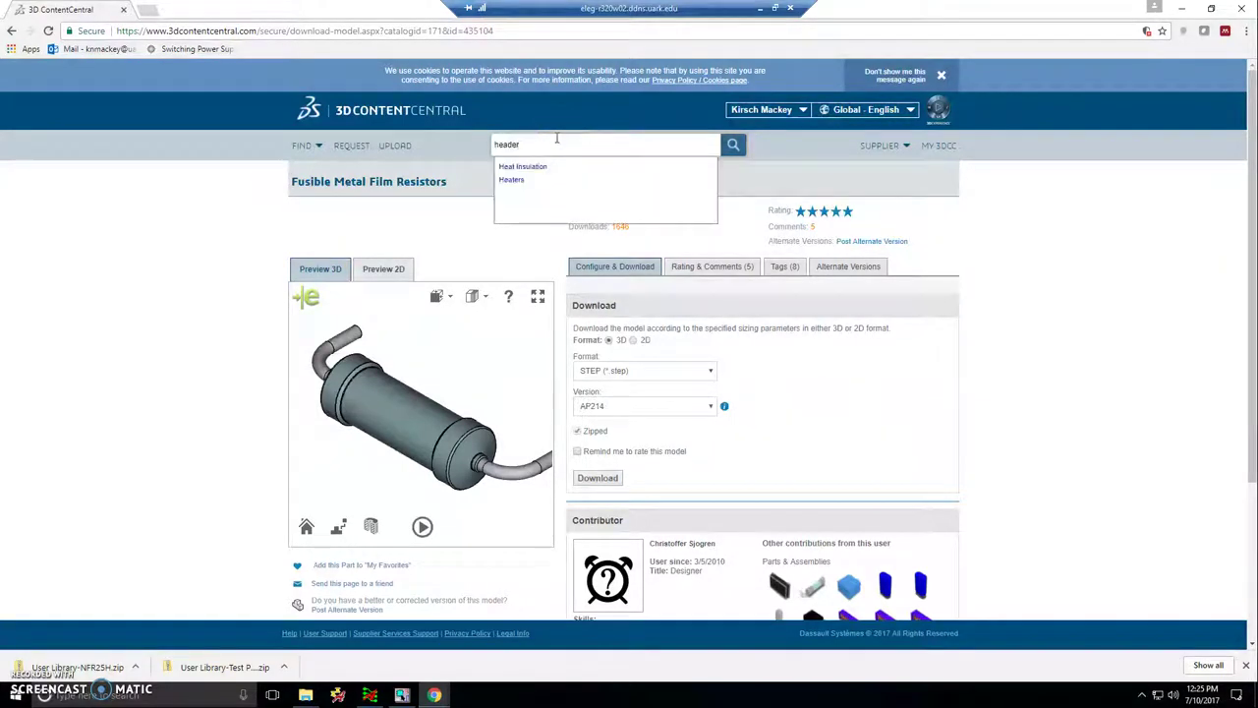
left_click(734, 145)
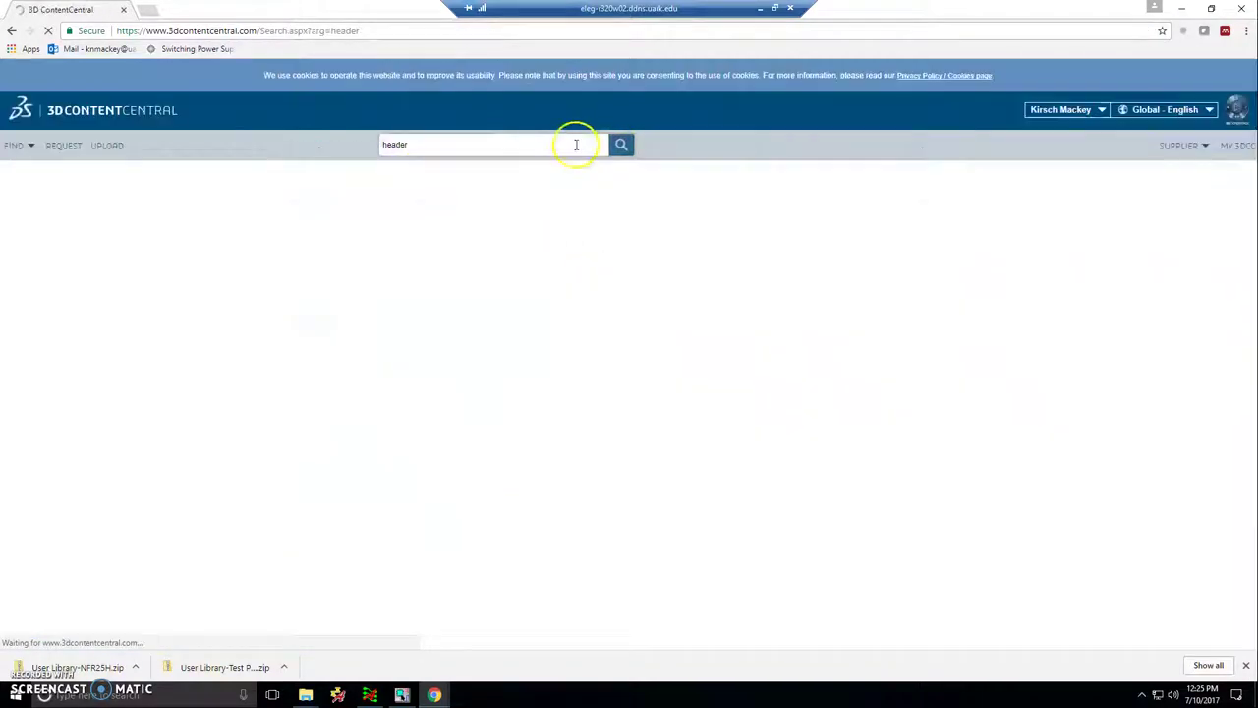
scroll(433, 385, "down", 3)
scroll(433, 386, "down", 15)
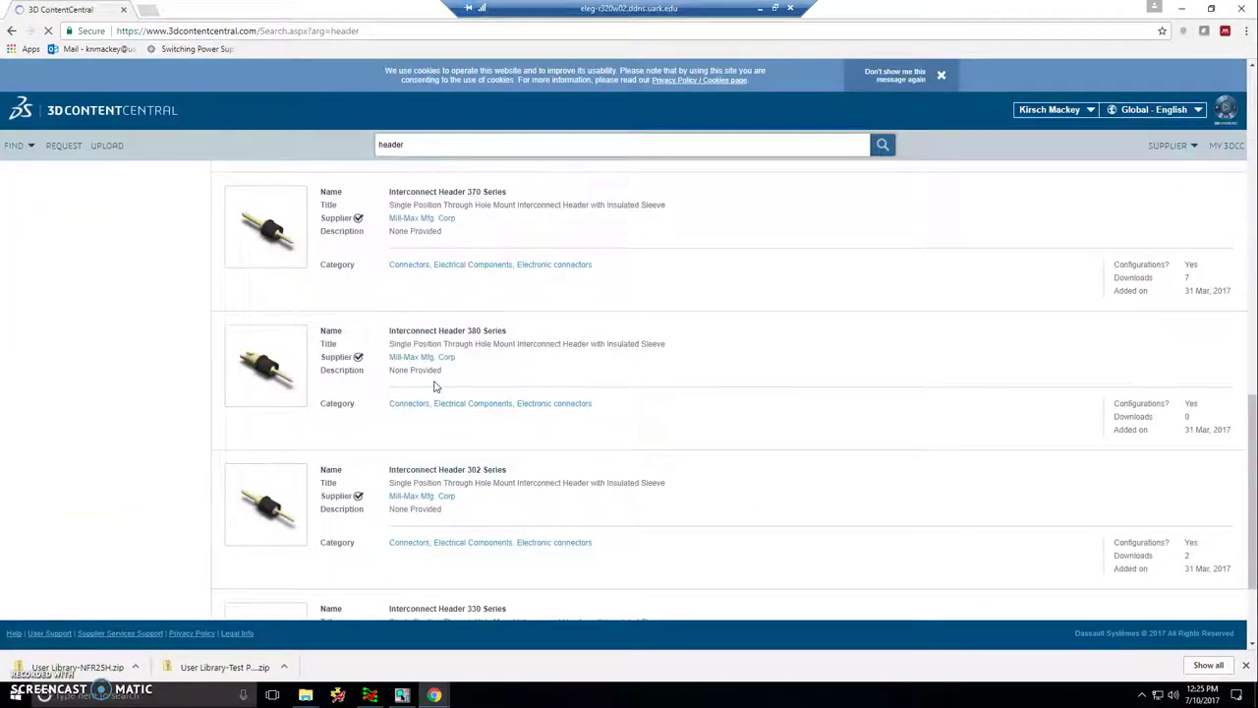
scroll(434, 385, "down", 2)
scroll(433, 385, "up", 20)
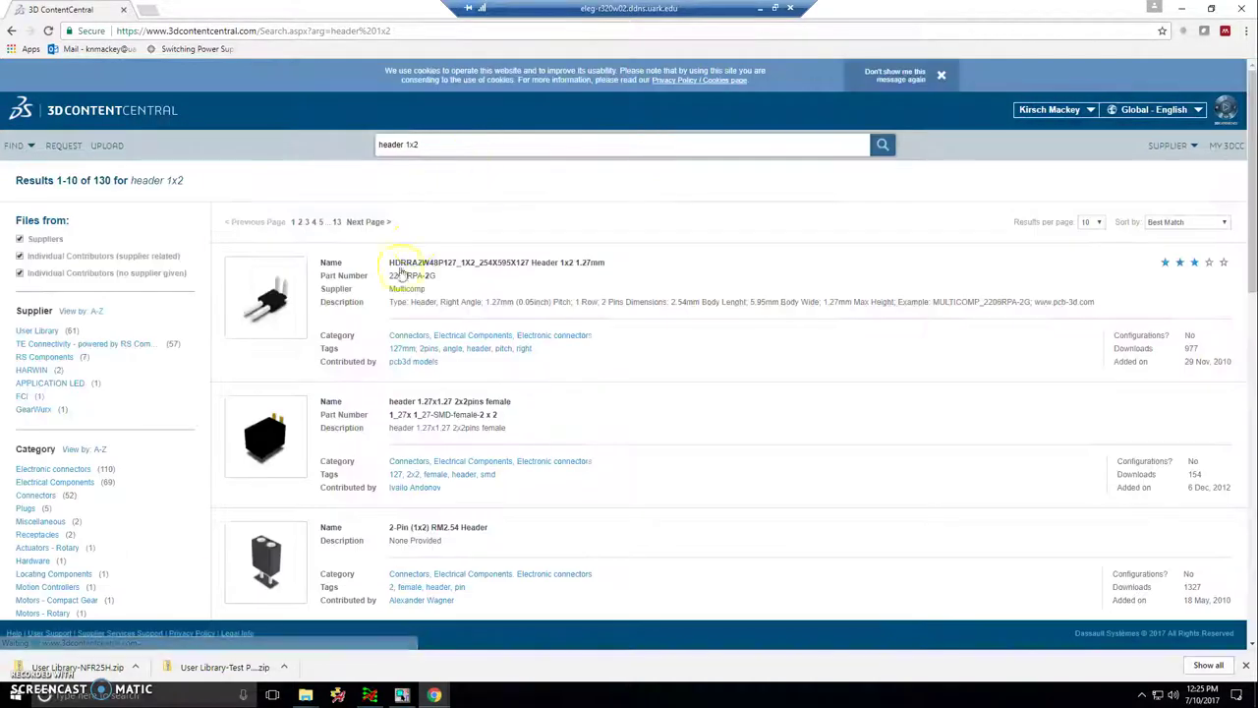
scroll(393, 324, "down", 2)
scroll(398, 358, "down", 5)
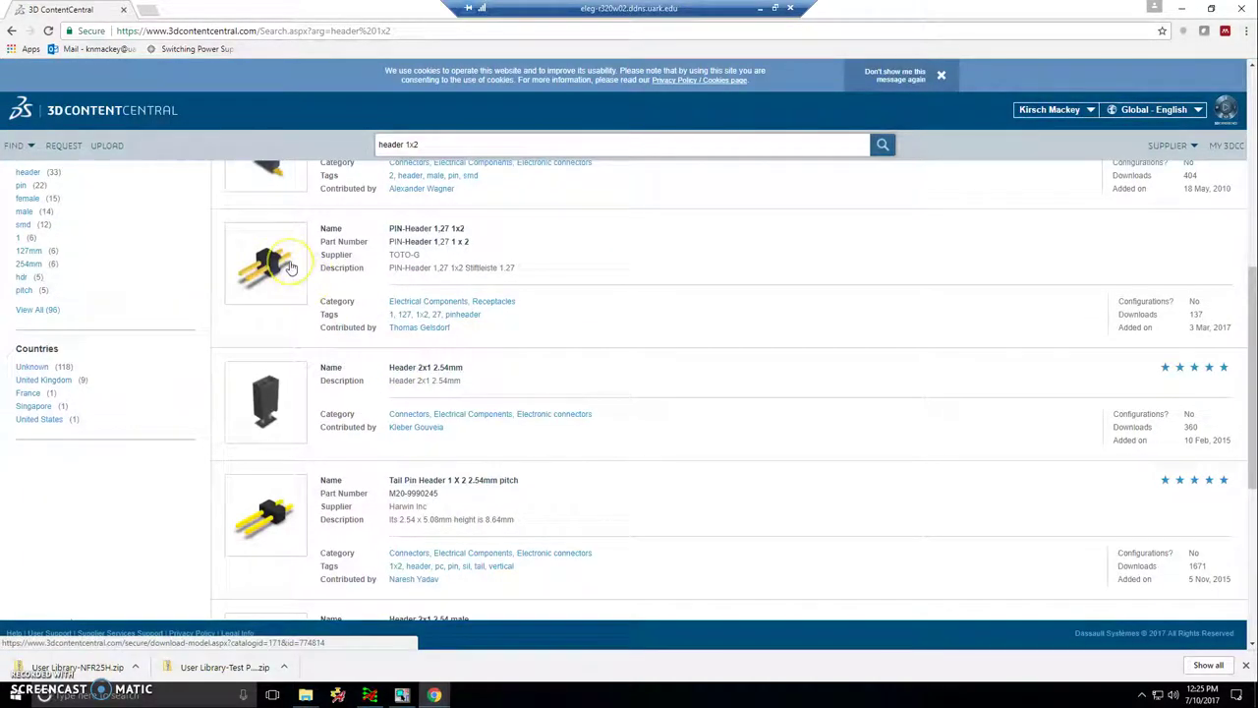
- Open the PIN-Header 1,27 1x2 model page and prepare its download in STEP format
left_click(422, 228)
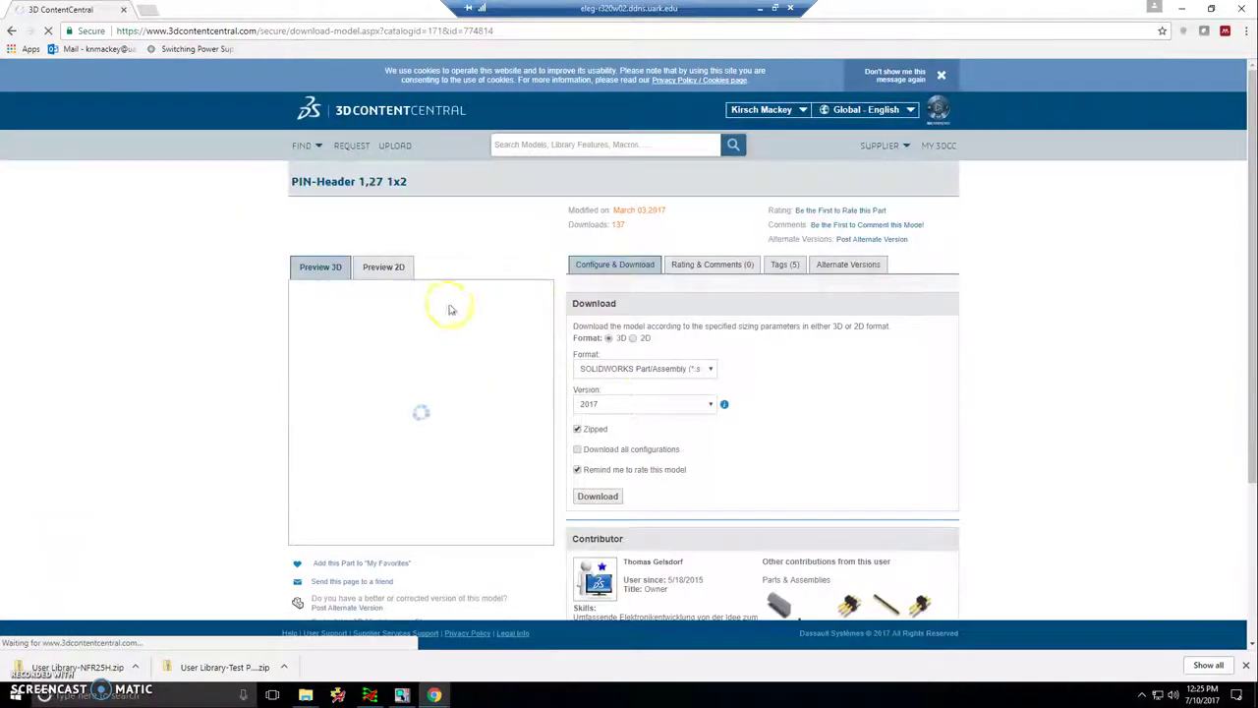
left_click(681, 367)
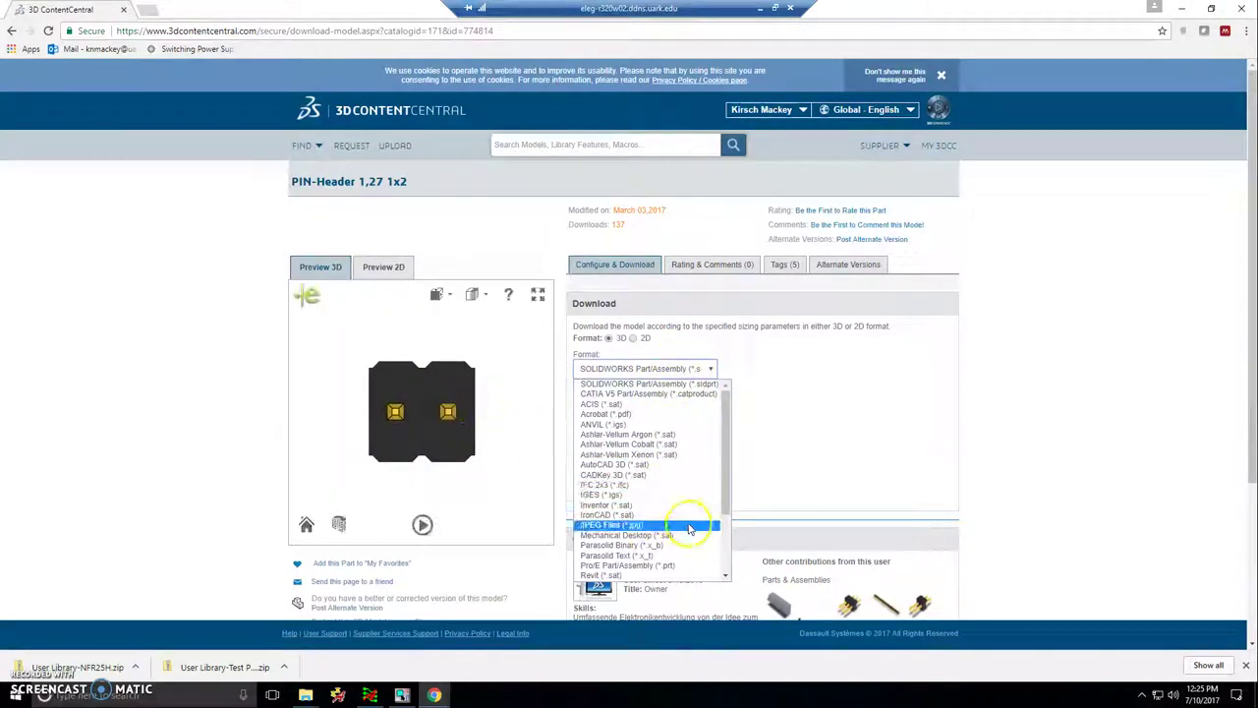
scroll(683, 522, "down", 3)
left_click(640, 511)
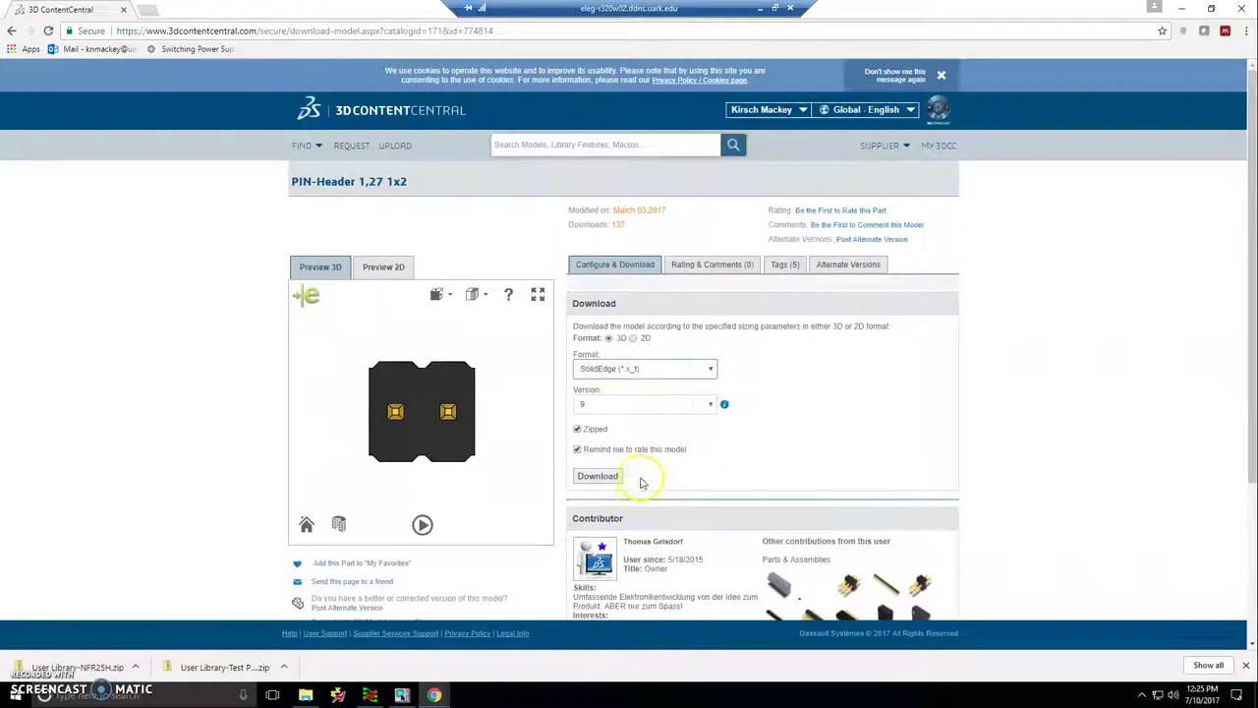
left_click(674, 367)
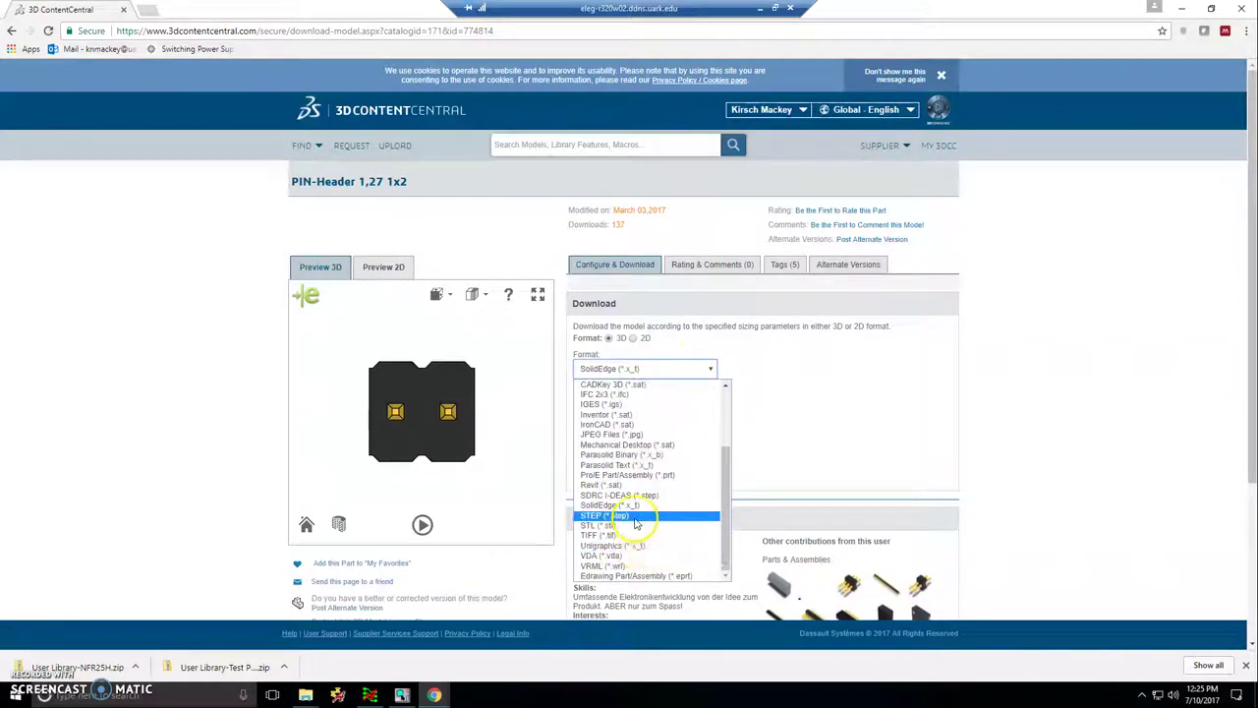
left_click(634, 515)
left_click(577, 449)
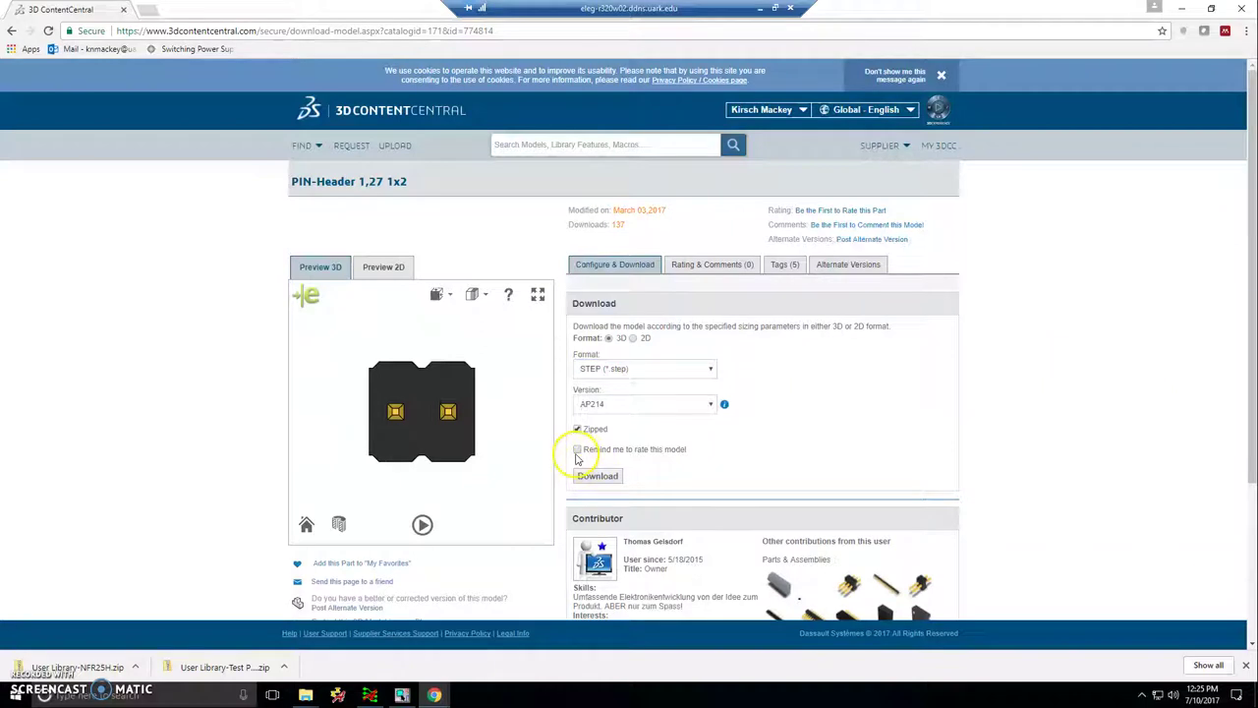
left_click(596, 475)
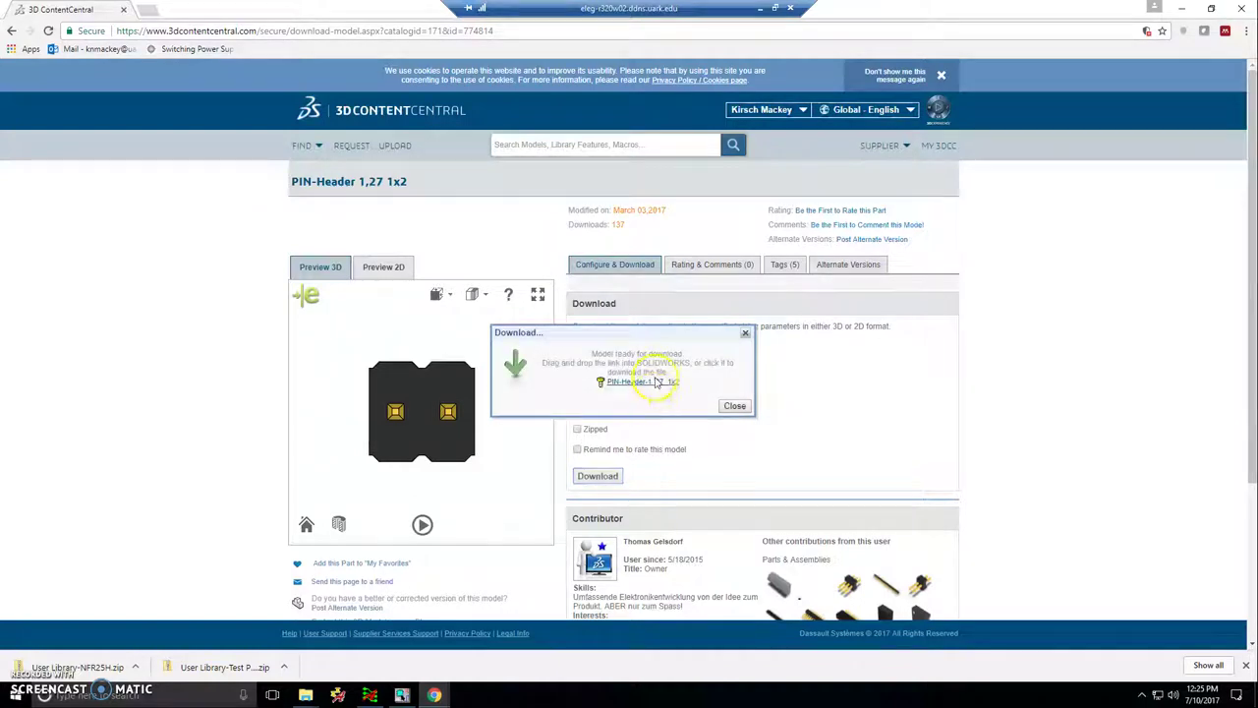
- Save User Library-PIN-Header-1_27_1x2.step into the step folder and close the download notice
left_click(657, 384)
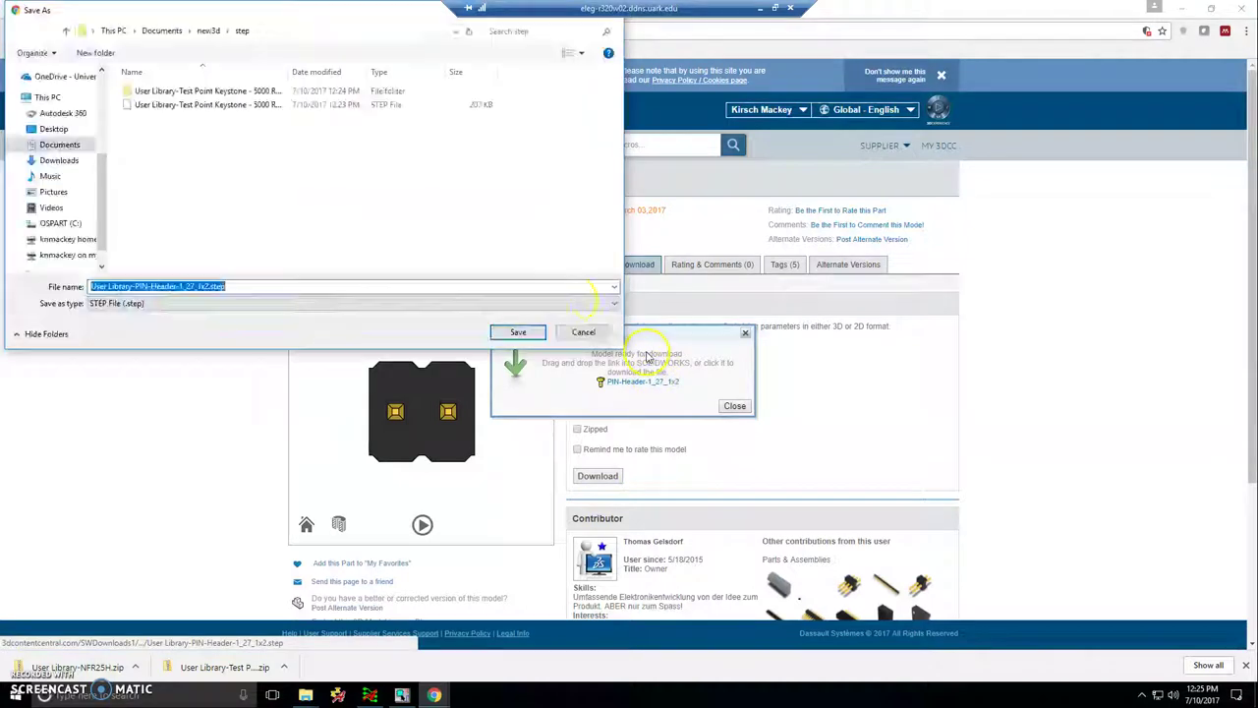
left_click(518, 332)
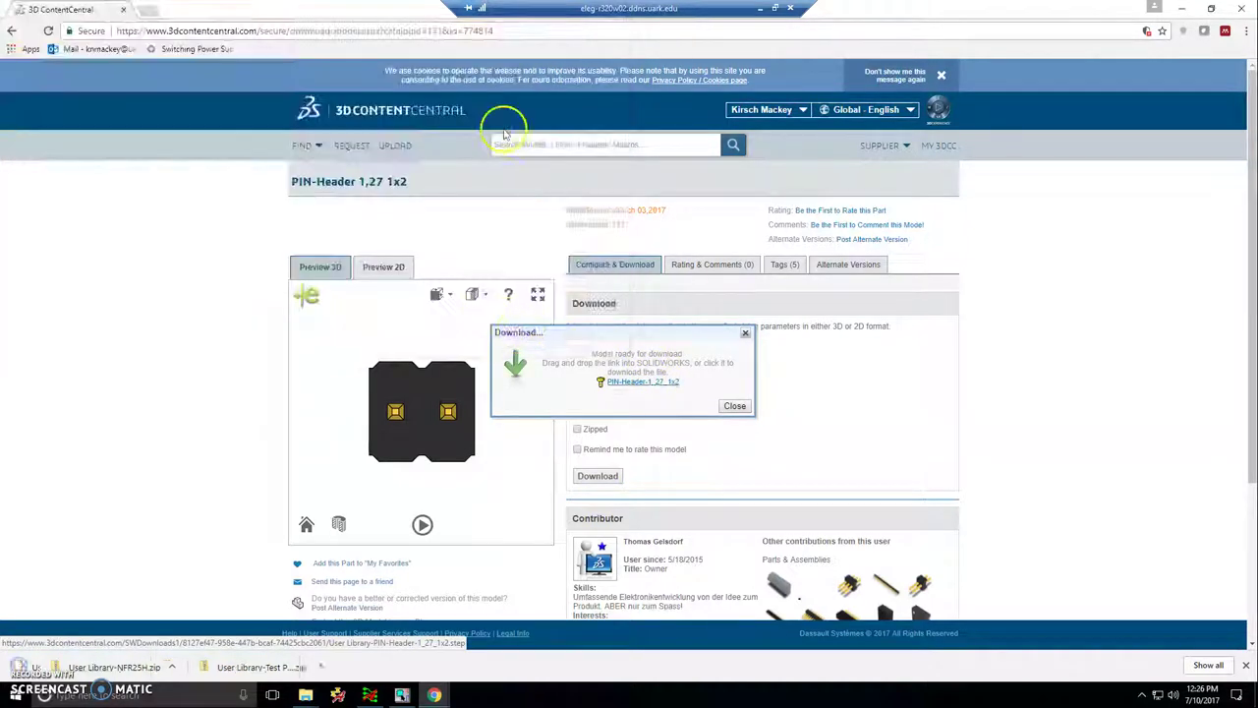
left_click(736, 408)
left_click(673, 148)
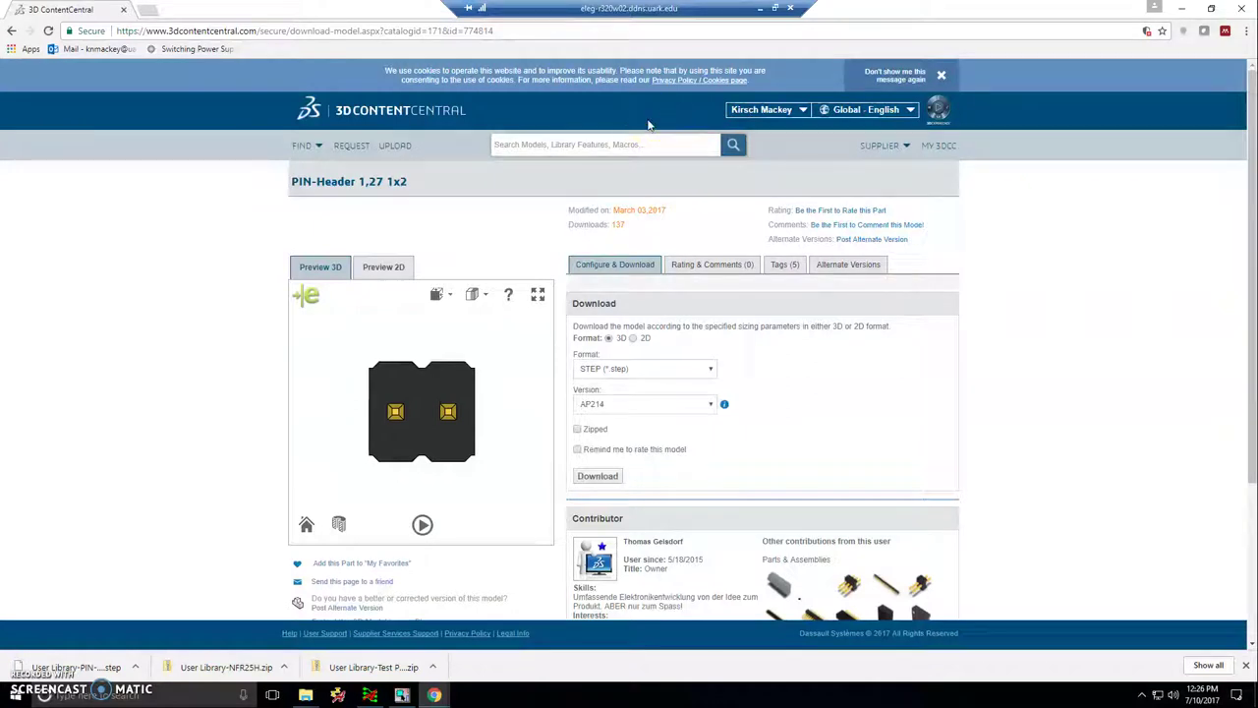
- Search the catalogue for Capacitors and browse the results, including page 4
type("capac")
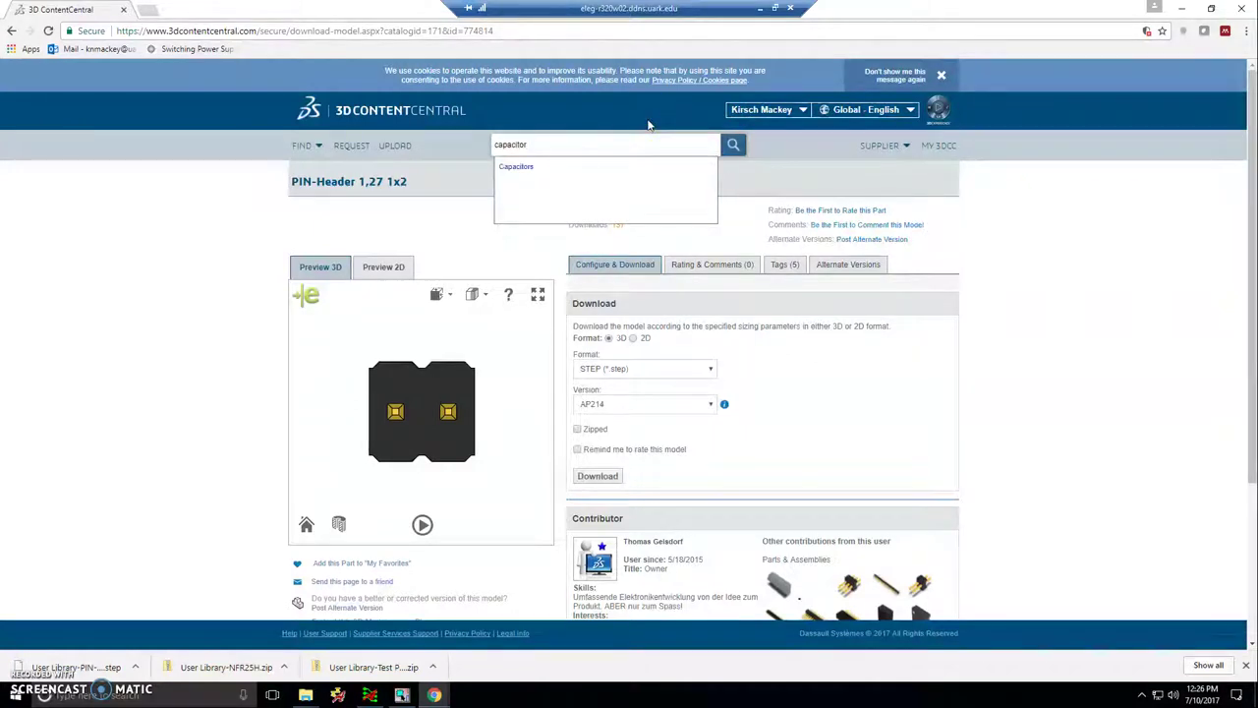
type("itor")
left_click(515, 167)
left_click(733, 145)
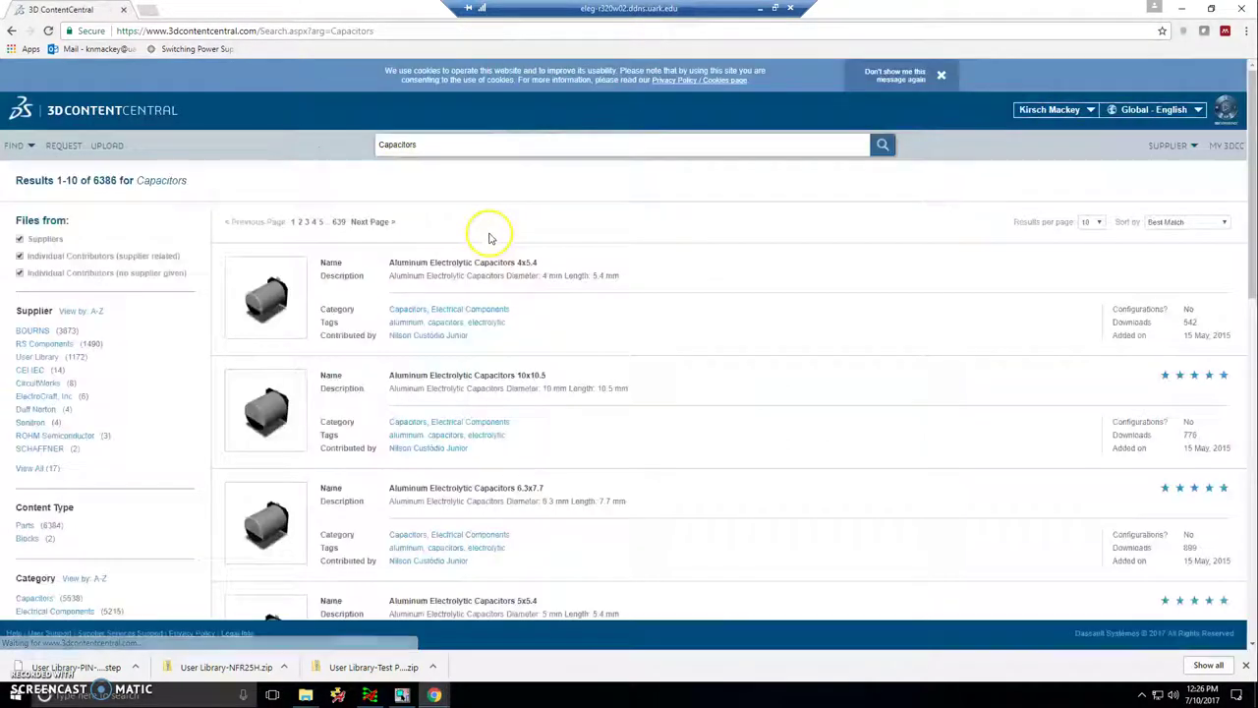
scroll(499, 311, "down", 10)
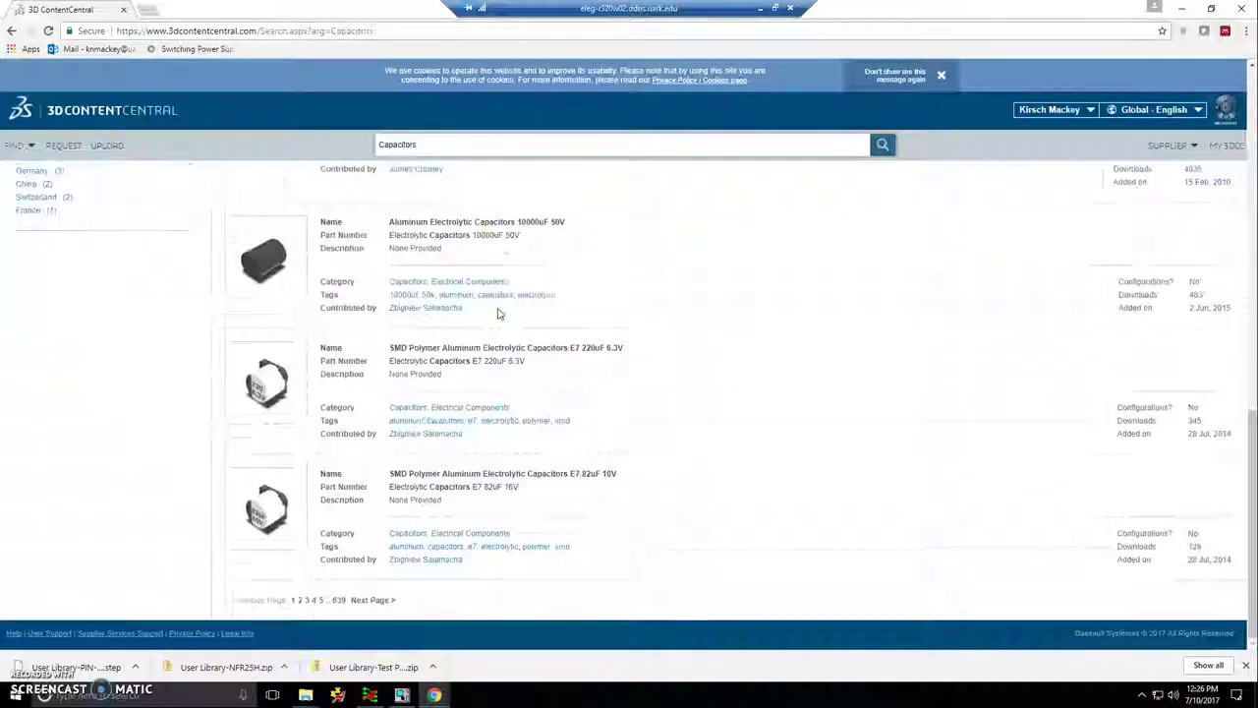
left_click(313, 600)
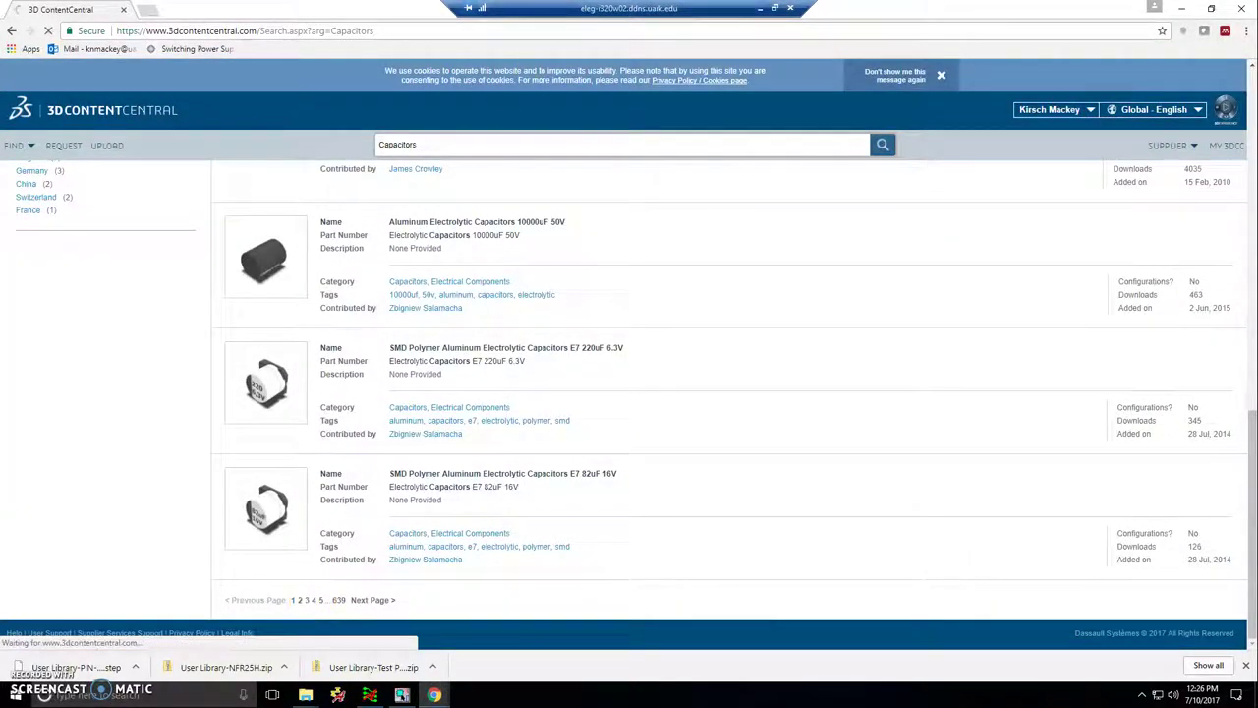
scroll(500, 204, "down", 5)
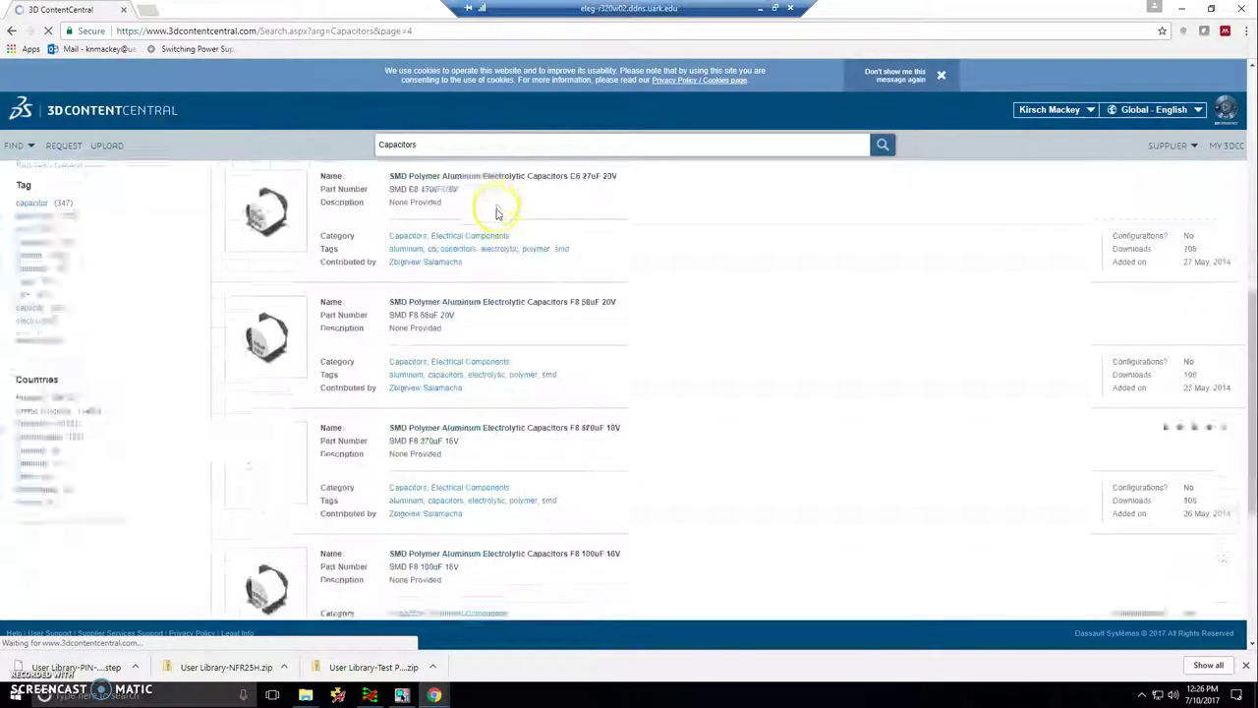
scroll(510, 174, "up", 4)
- Narrow the search to 'Capacitors through-hole'
left_click(522, 138)
type("throu")
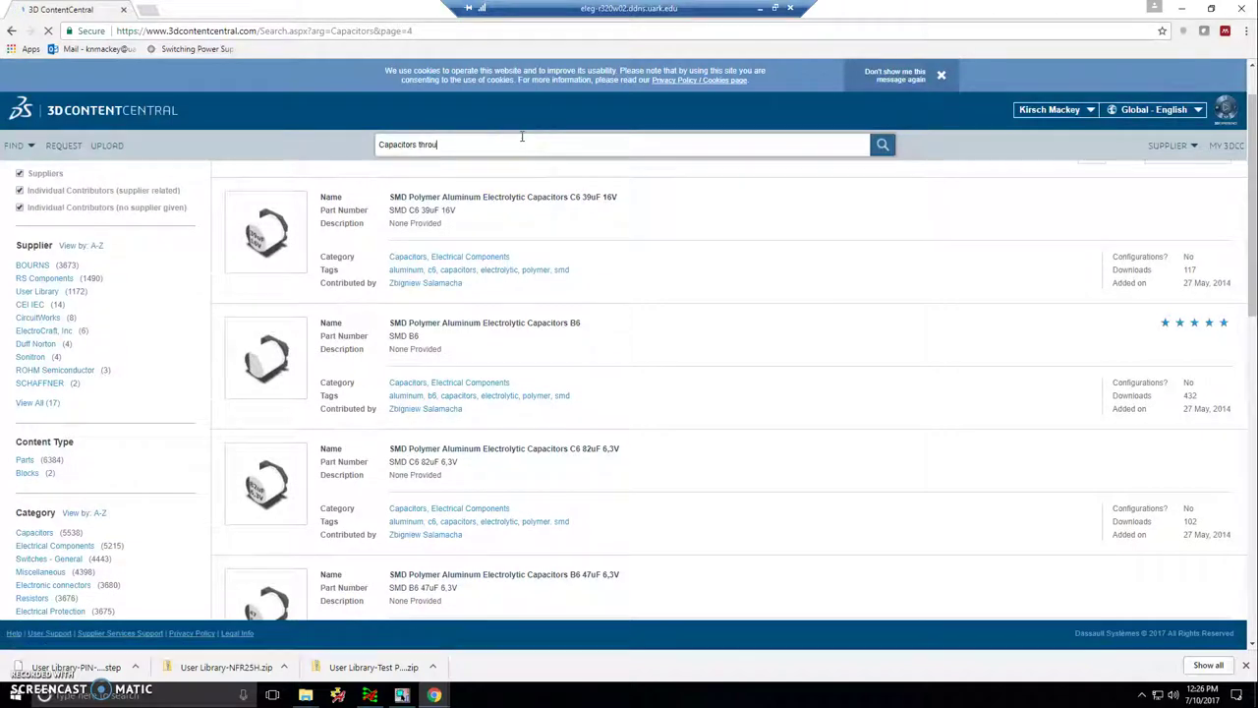
type("gh-hole")
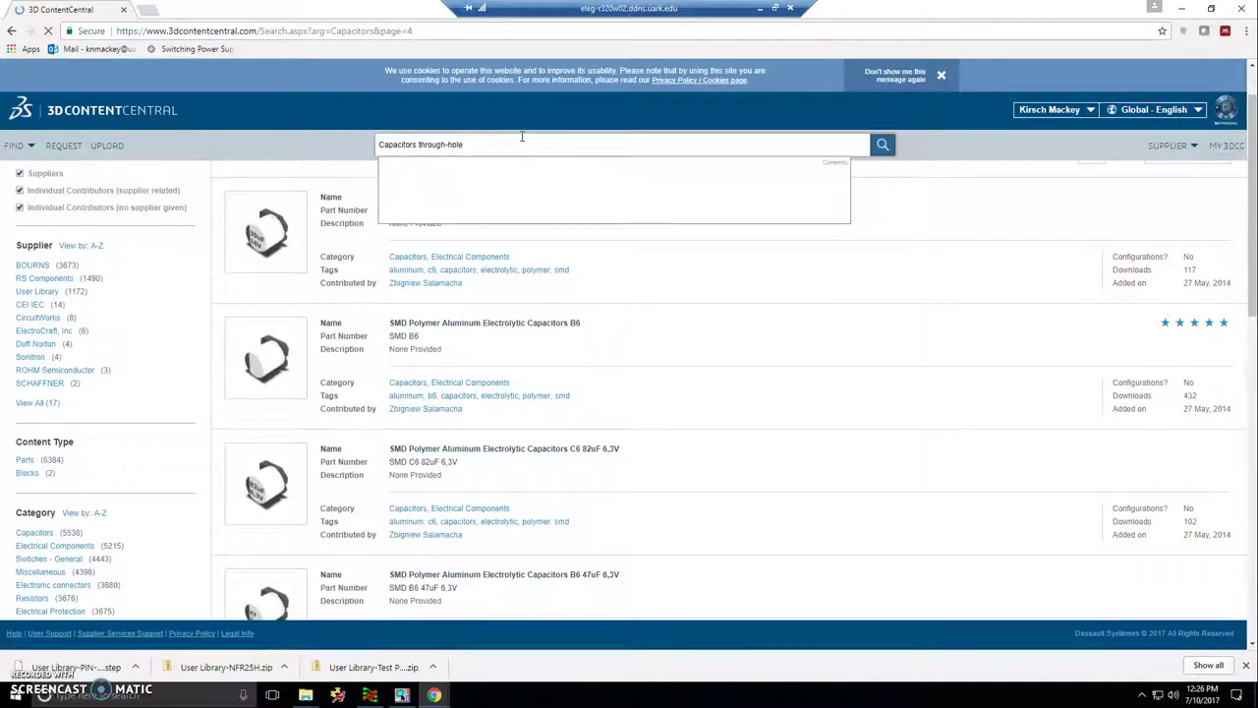
key("Return")
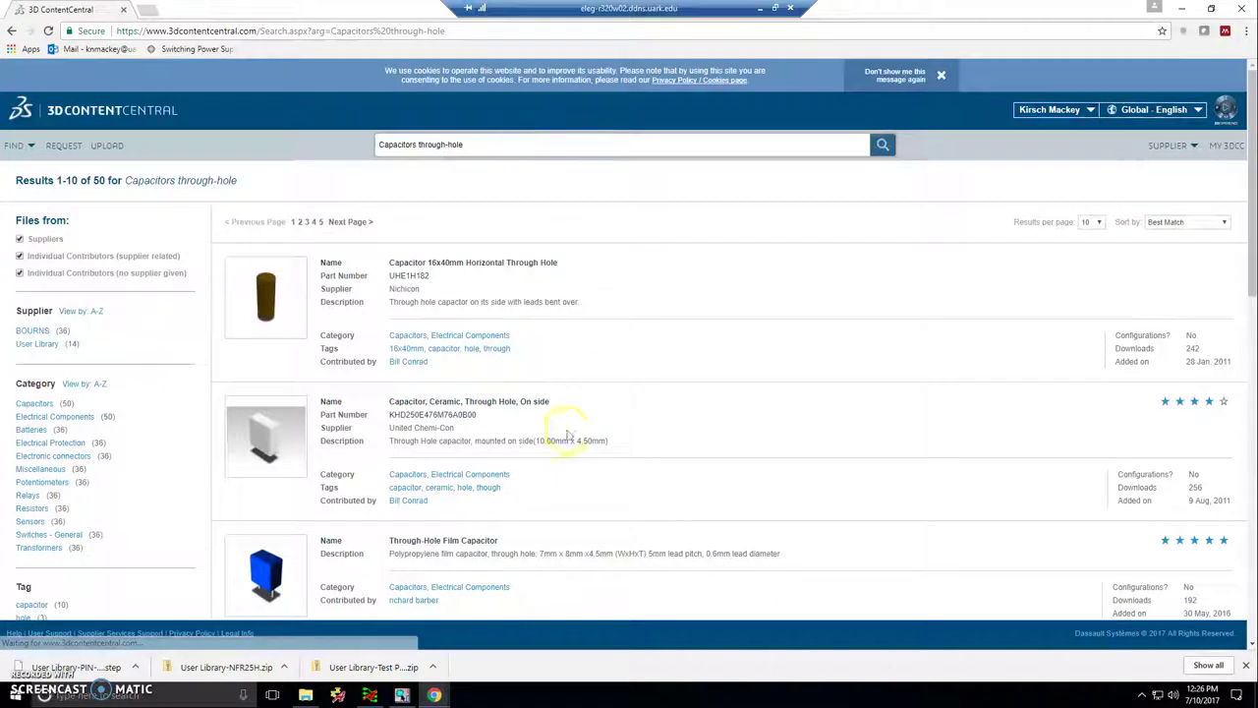
scroll(558, 430, "down", 5)
scroll(554, 433, "down", 5)
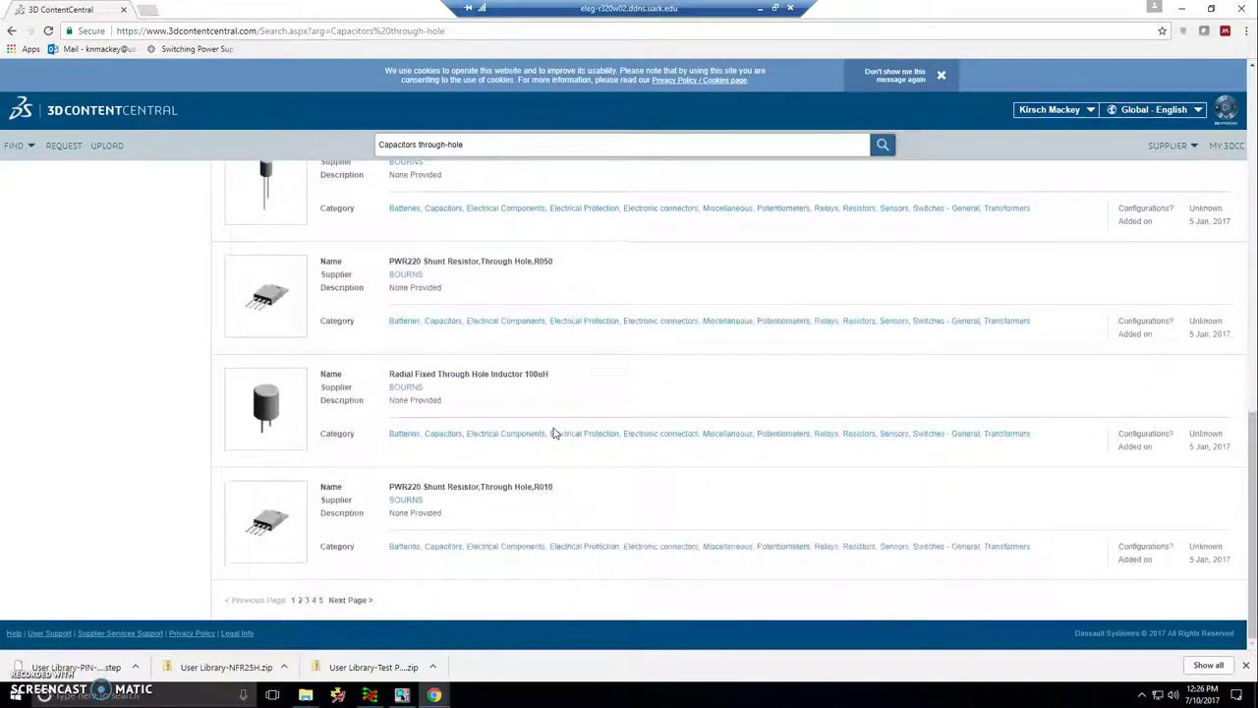
- Page through the results and open the Radial Fixed Through Hole Inductor 100uH model
left_click(349, 599)
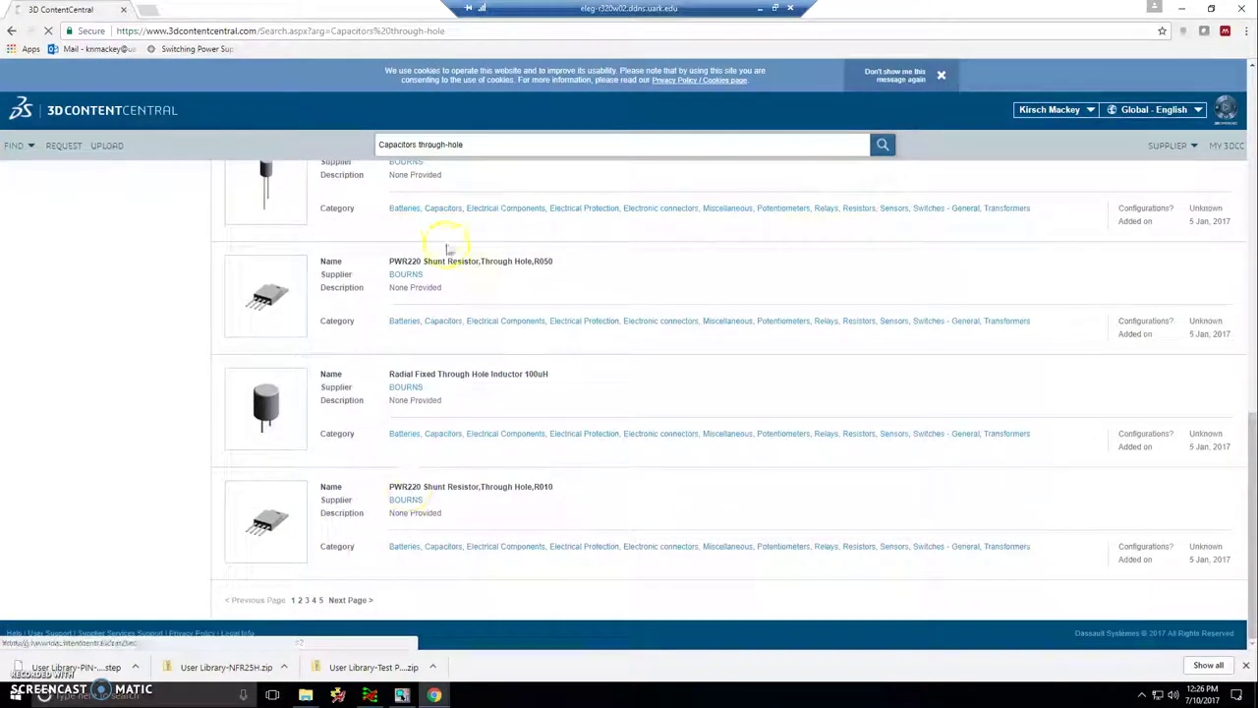
scroll(393, 281, "down", 10)
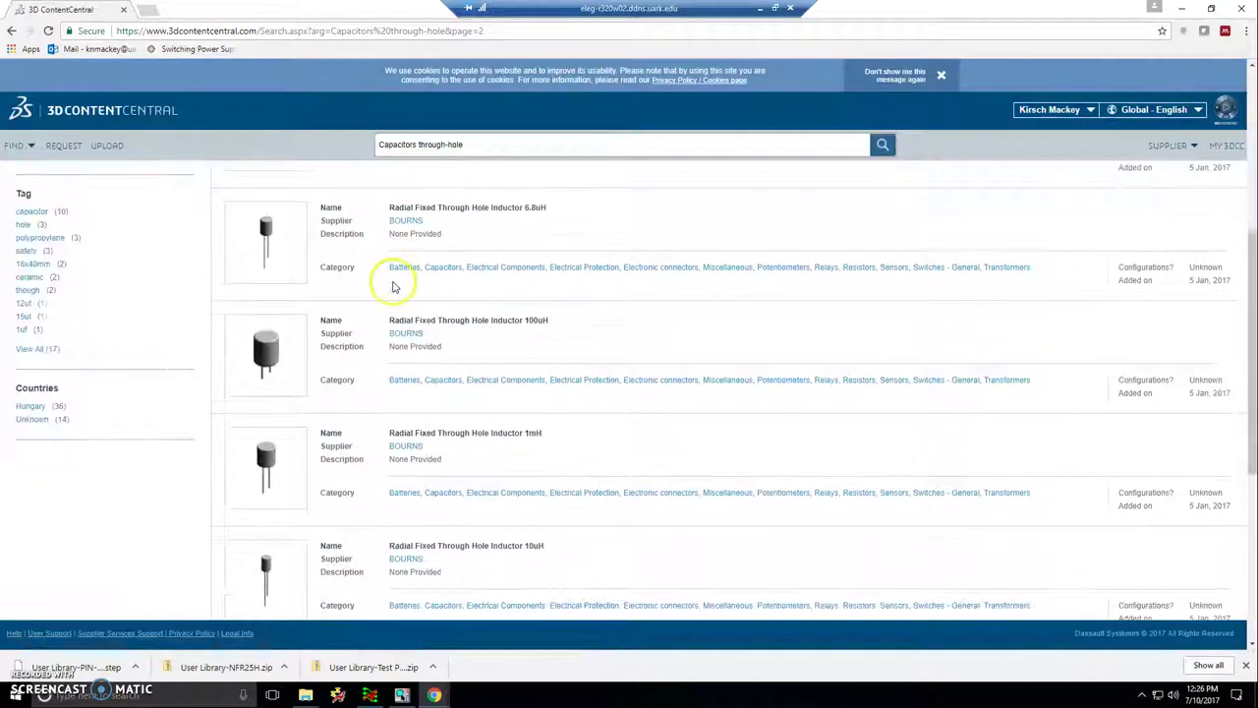
left_click(349, 599)
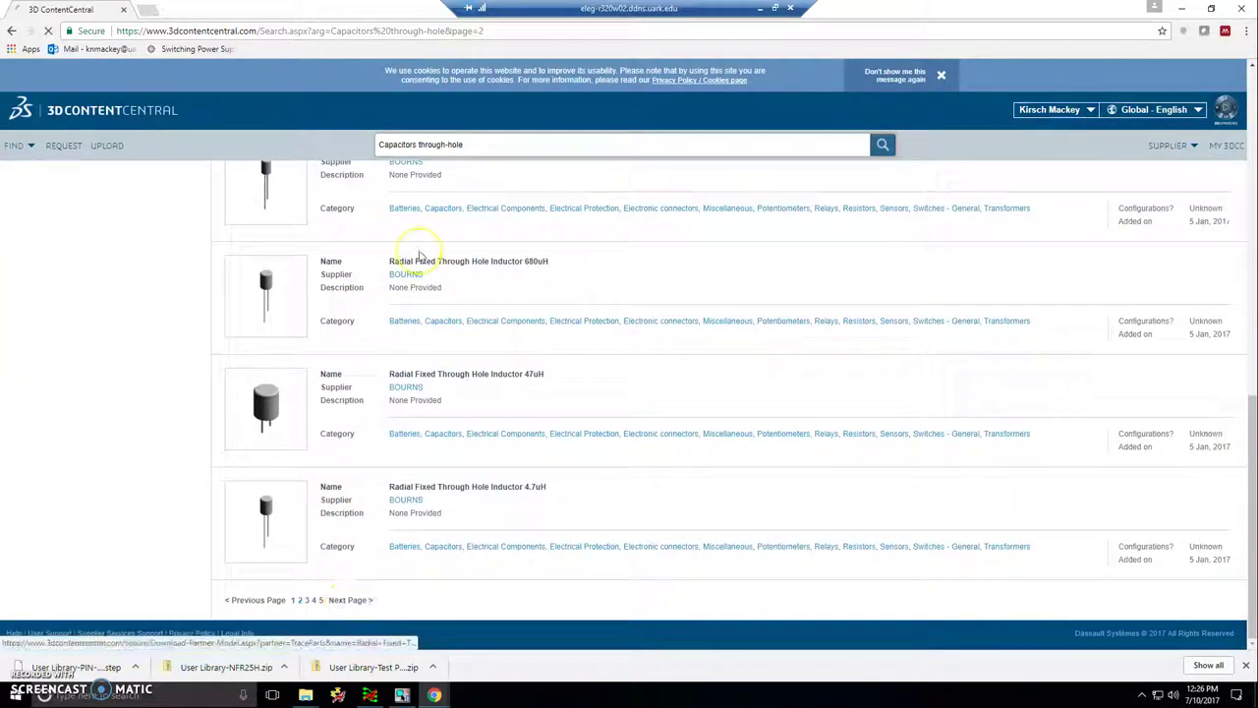
scroll(425, 239, "down", 5)
scroll(428, 239, "down", 5)
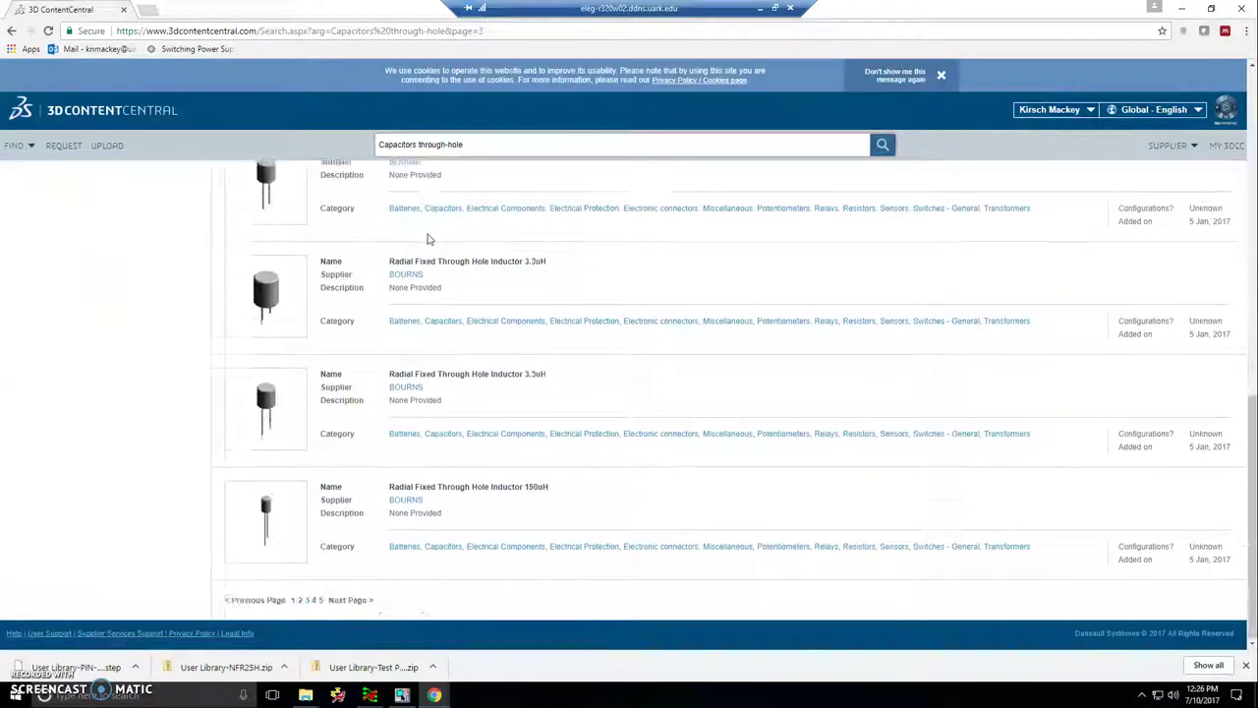
left_click(354, 600)
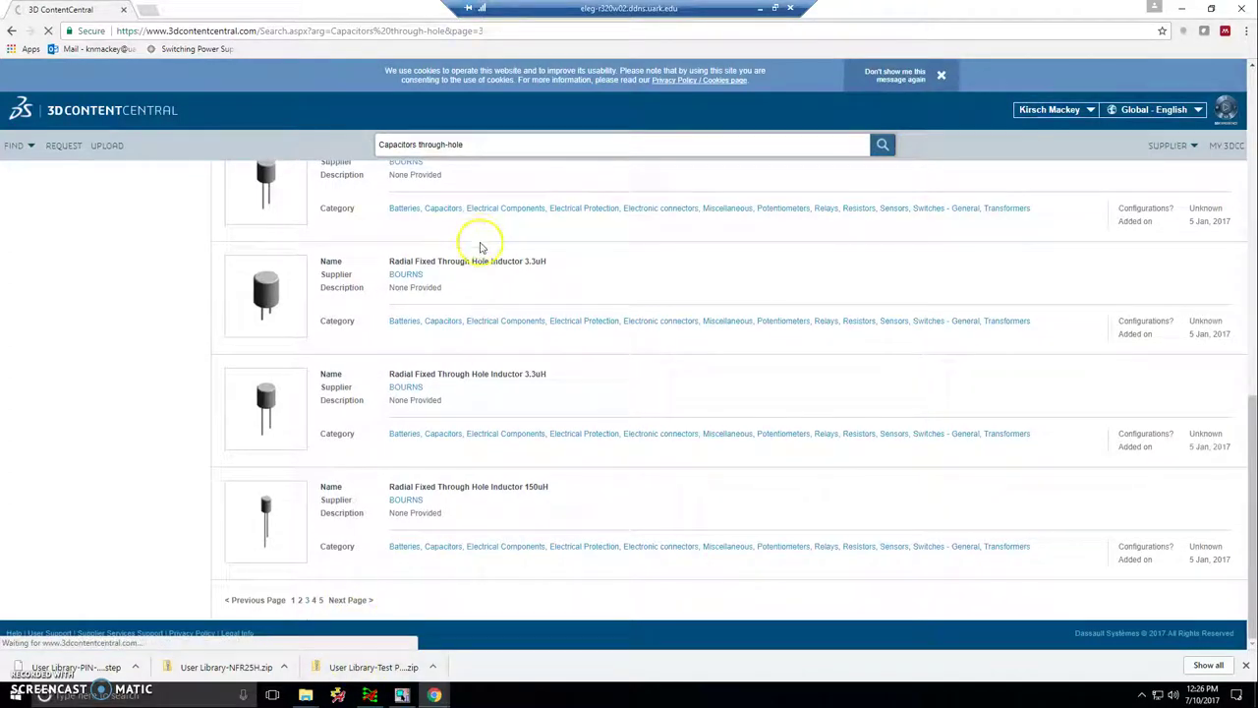
scroll(481, 244, "down", 10)
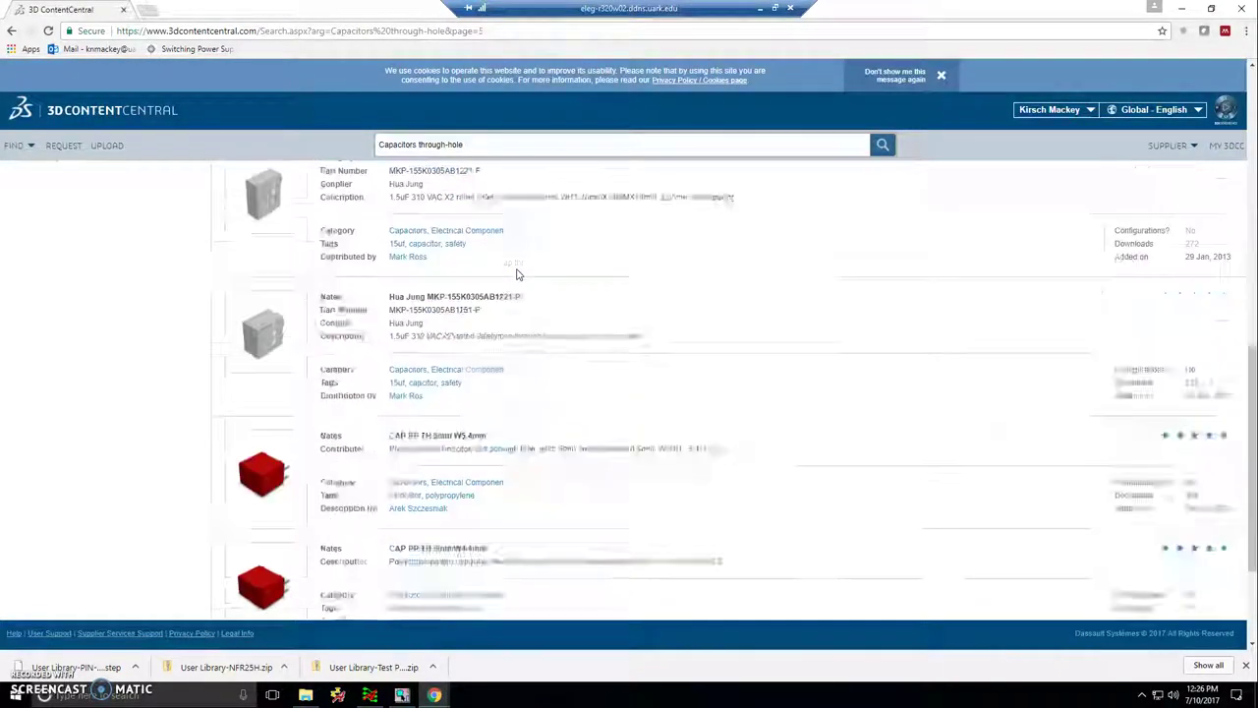
scroll(518, 274, "up", 10)
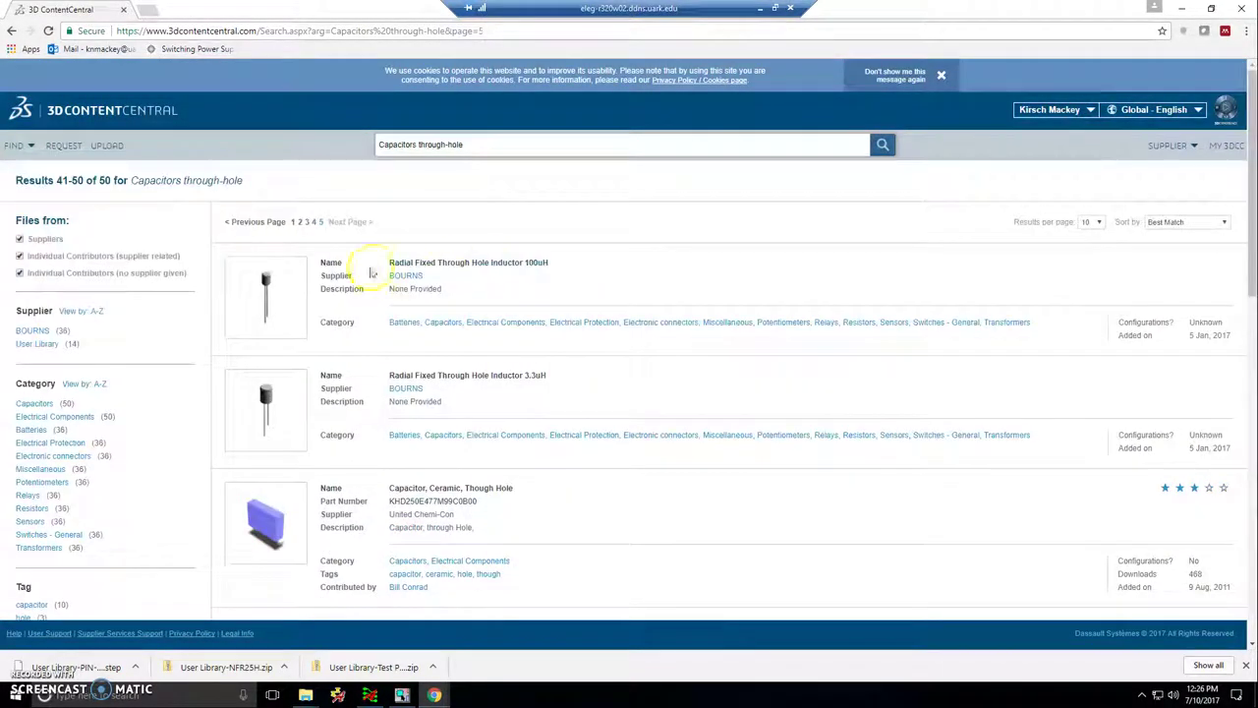
left_click(429, 270)
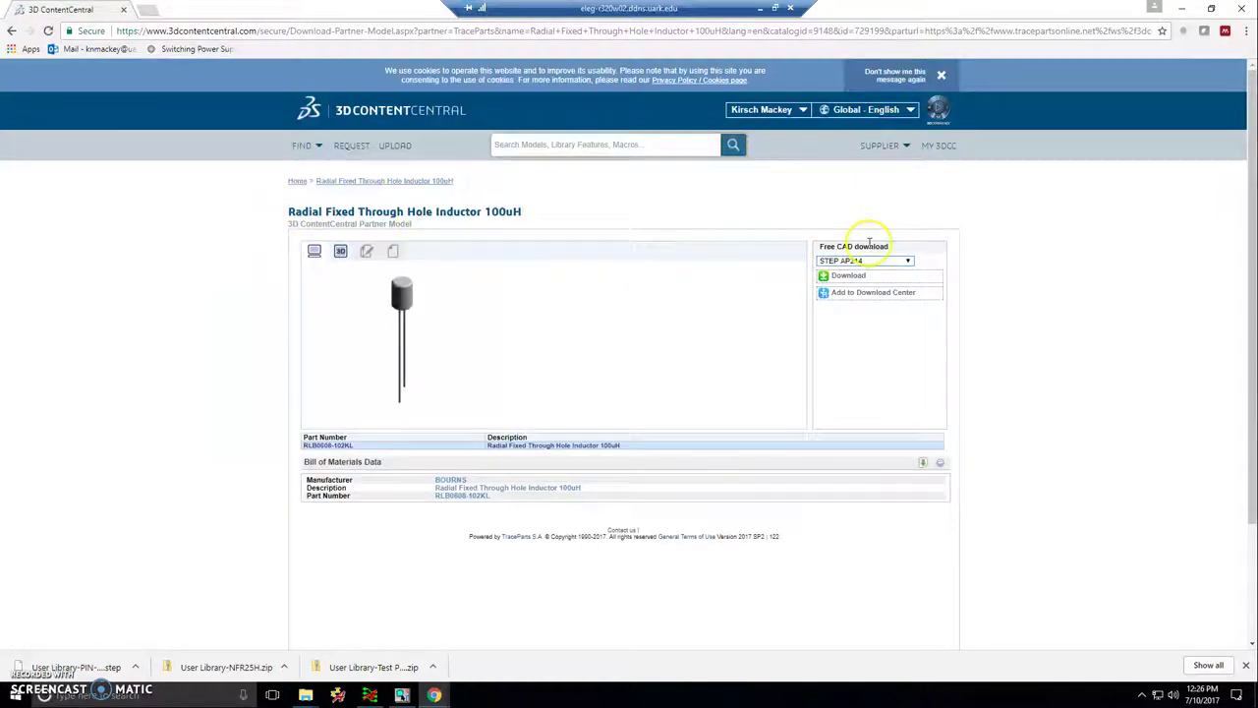
- Download the inductor's STEP AP214 zip into the step folder and show it in File Explorer
left_click(833, 278)
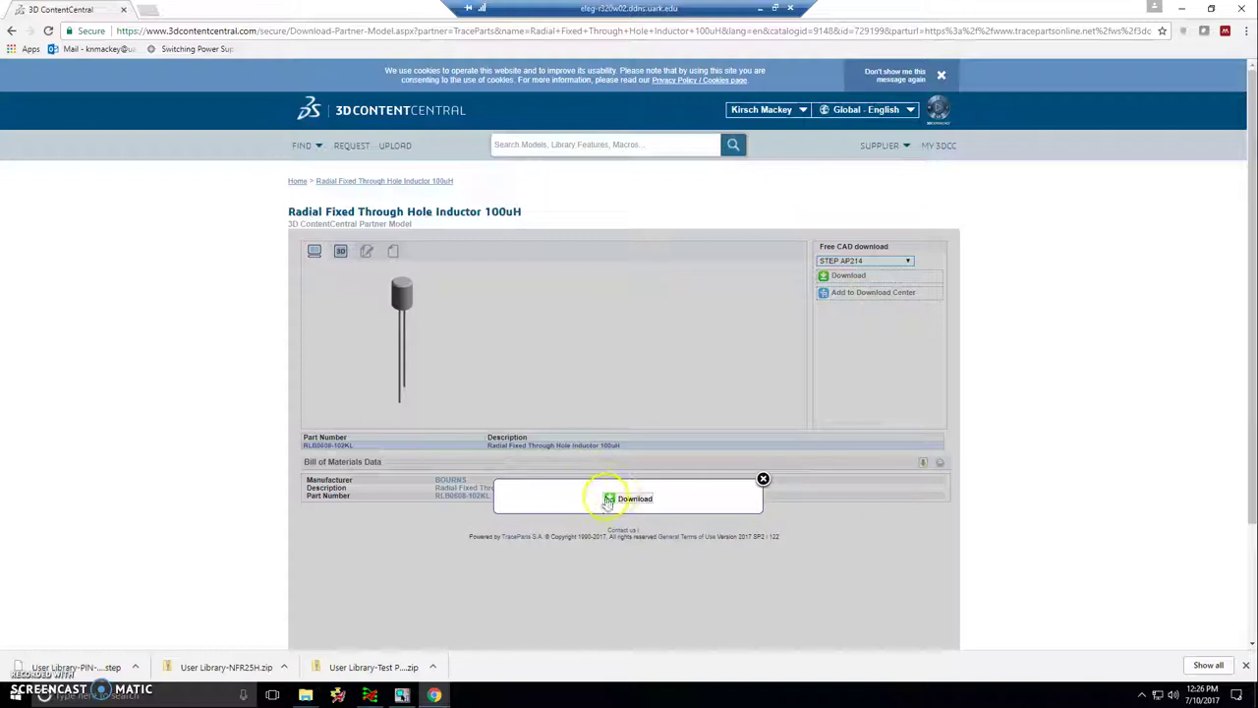
left_click(609, 499)
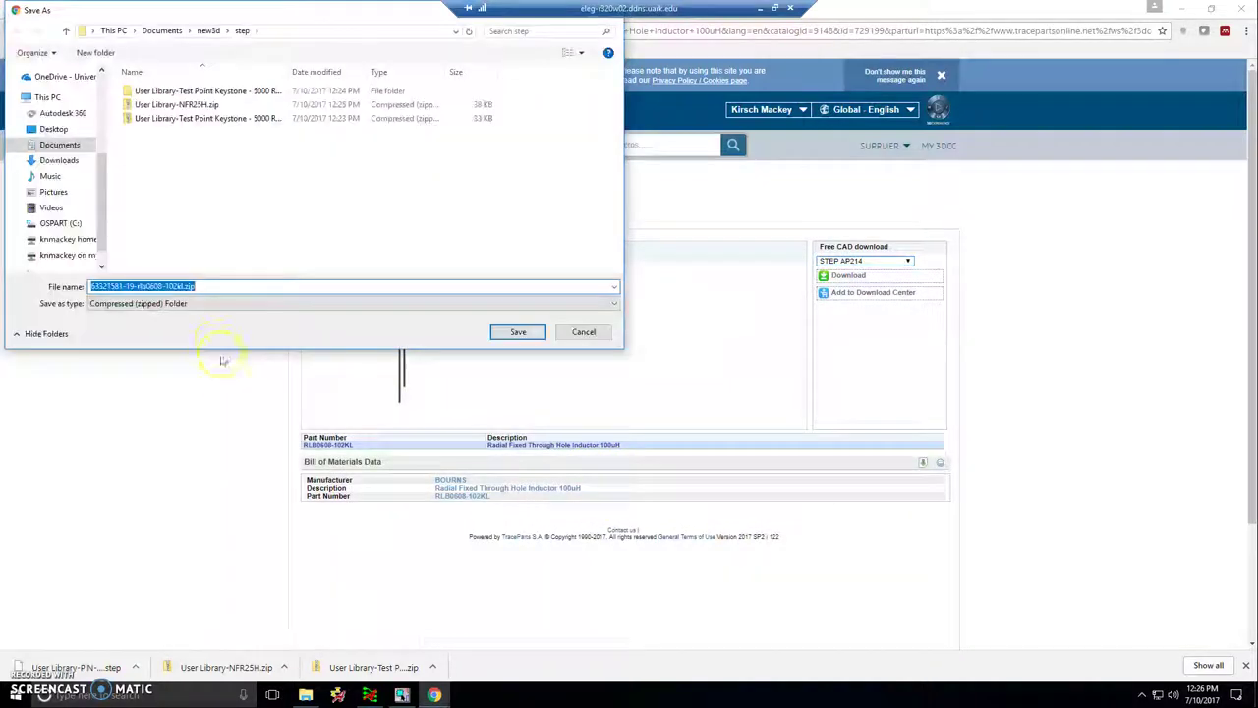
left_click(517, 331)
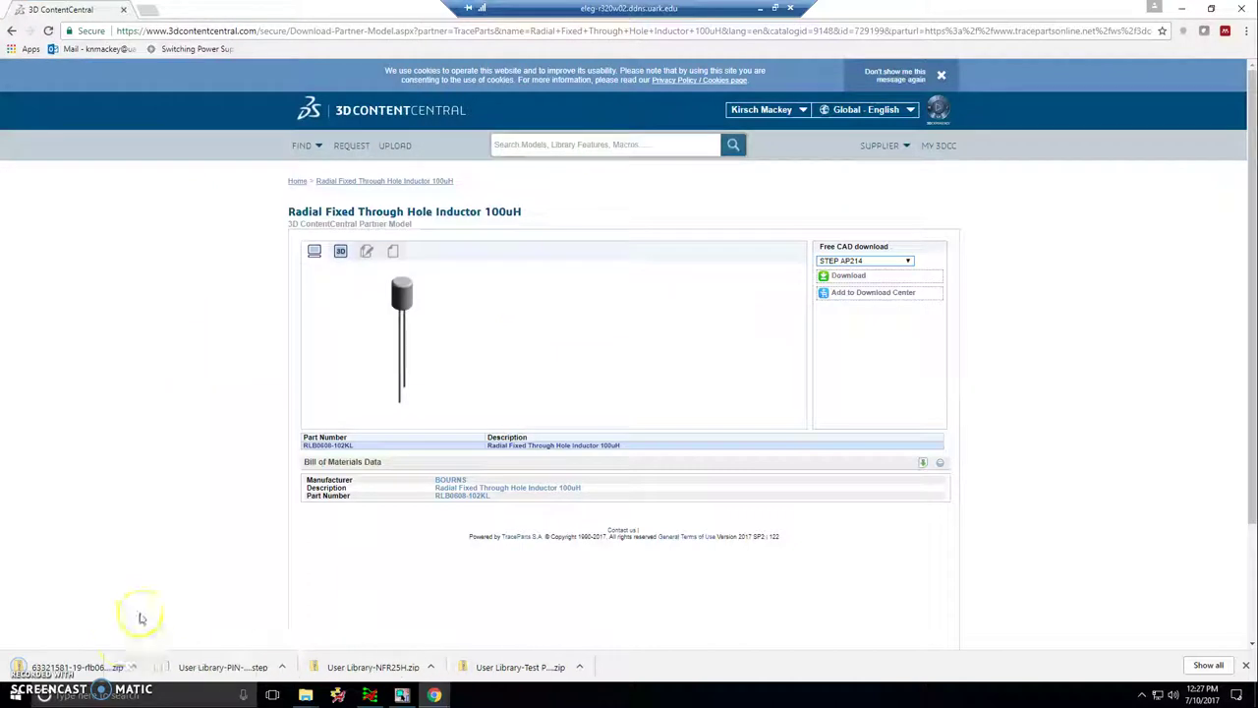
left_click(141, 666)
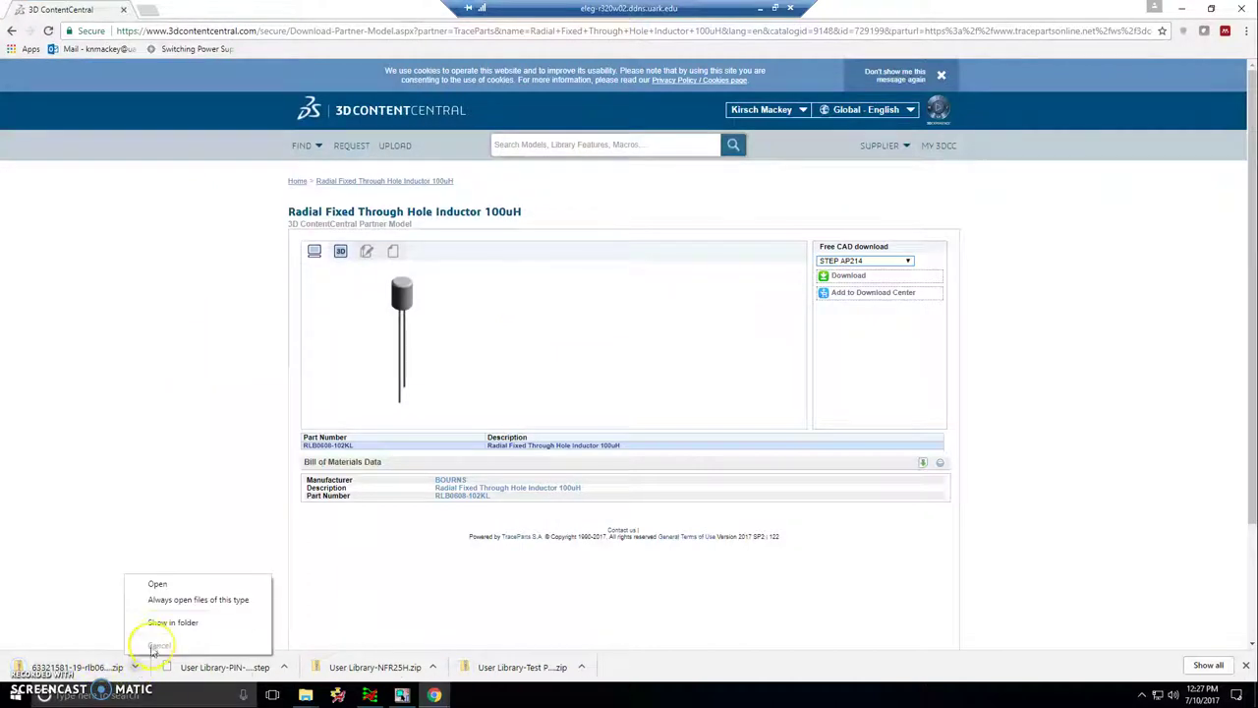
left_click(160, 622)
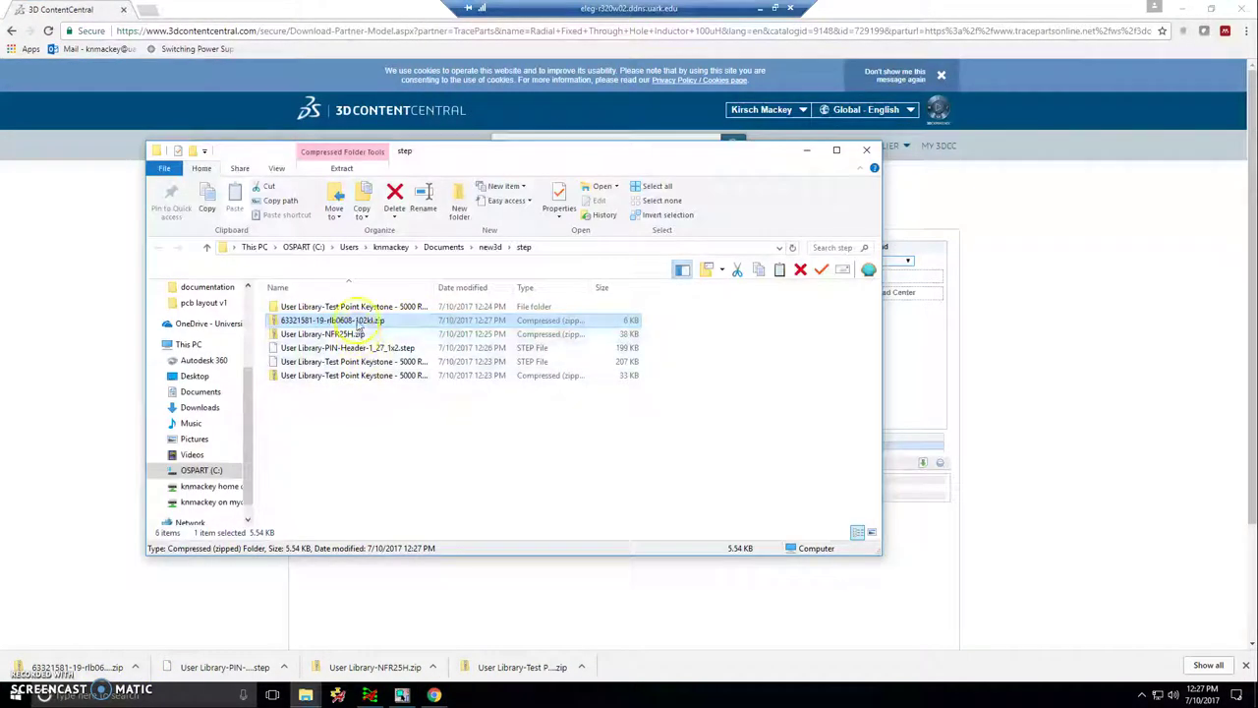
- Clear the selection in the step folder and minimize the remote desktop session
right_click(352, 316)
left_click(672, 459)
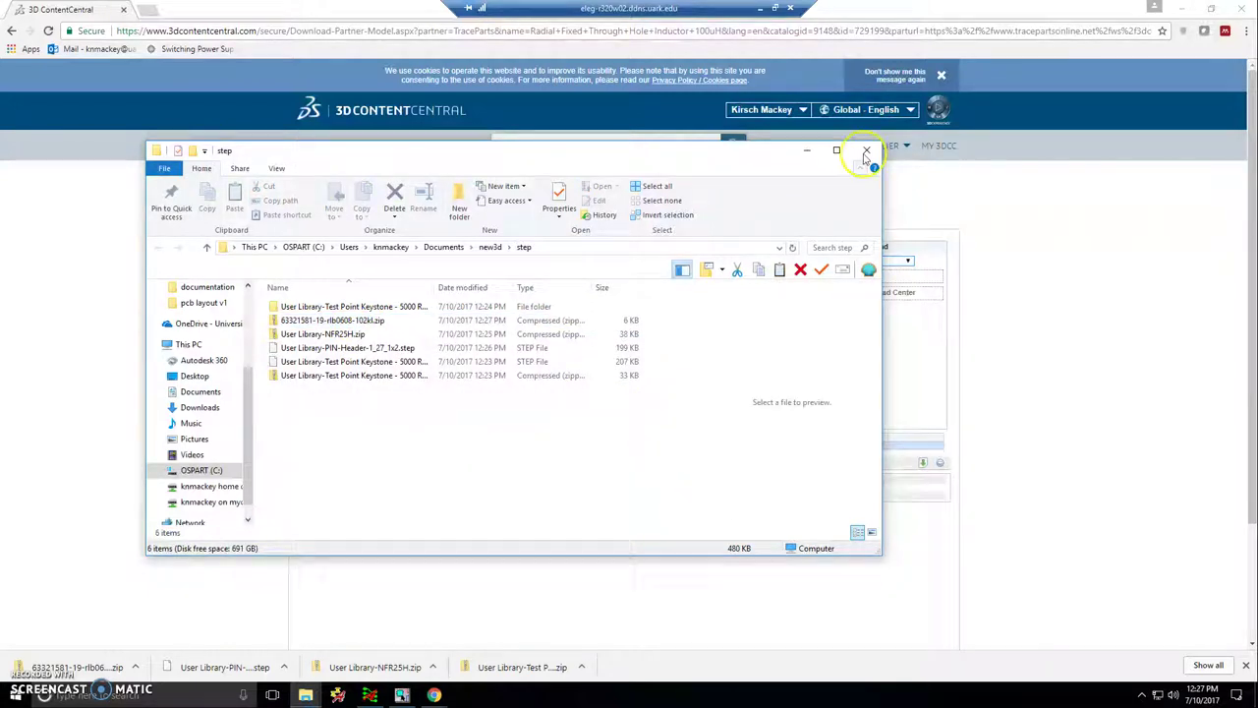
left_click(759, 8)
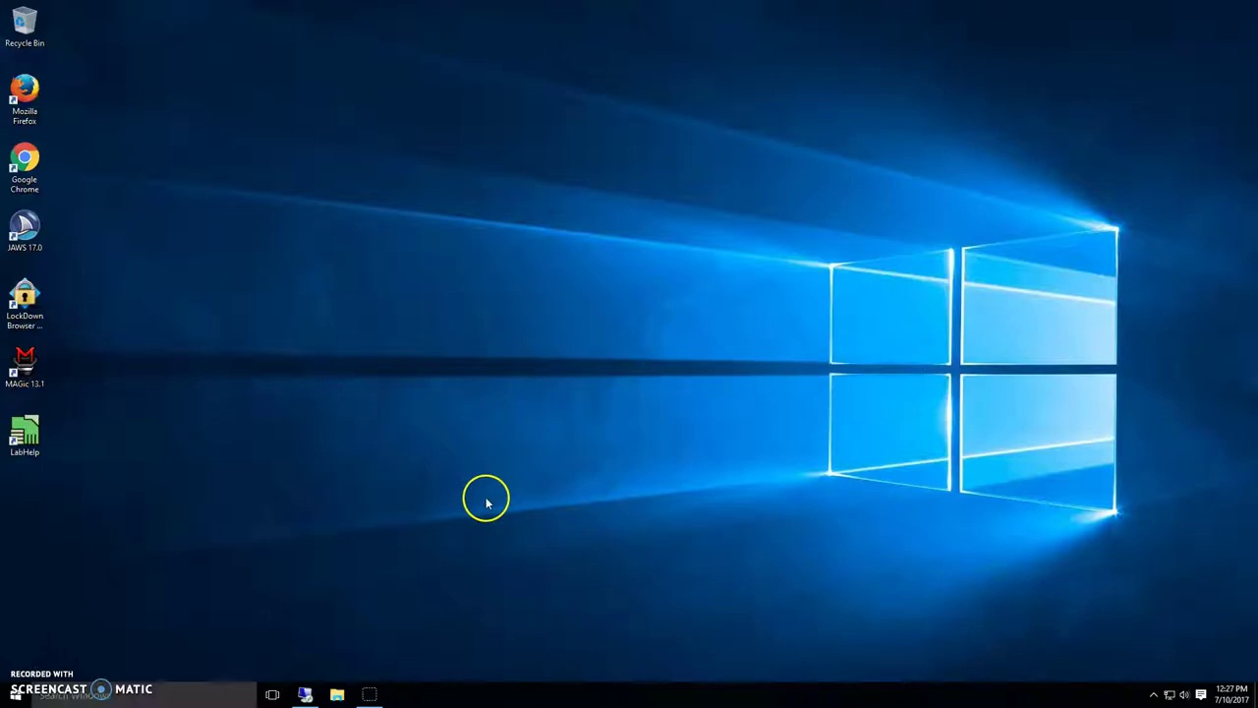